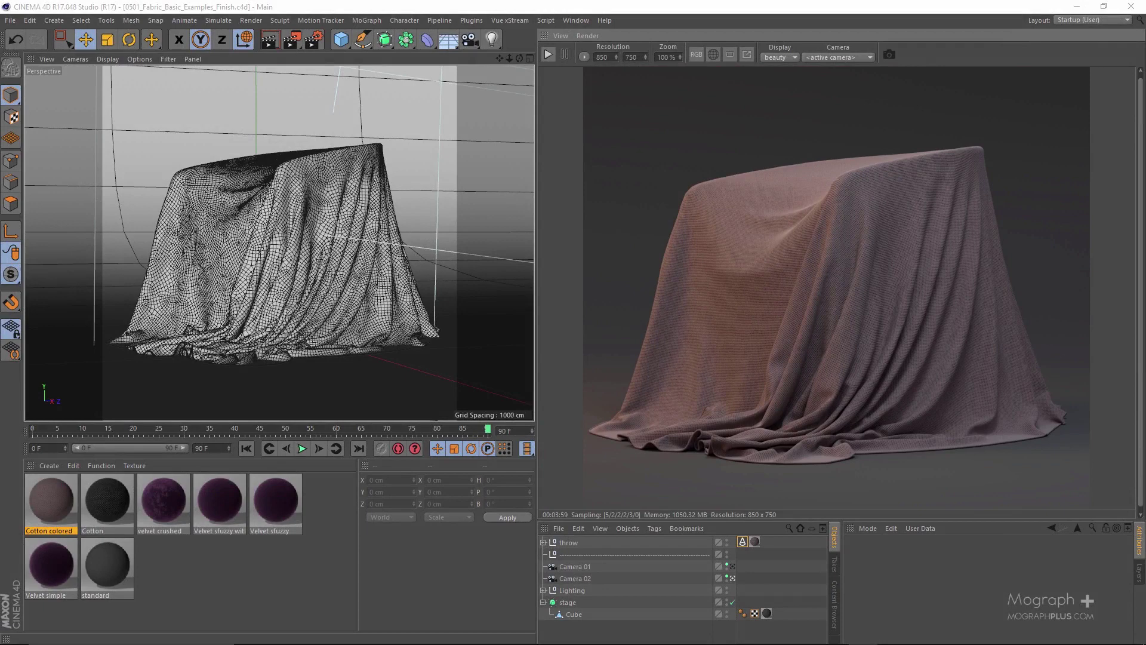
- Enlarge and inspect the silk reference photo, then close it
left_click_drag(1145, 79, 371, 148)
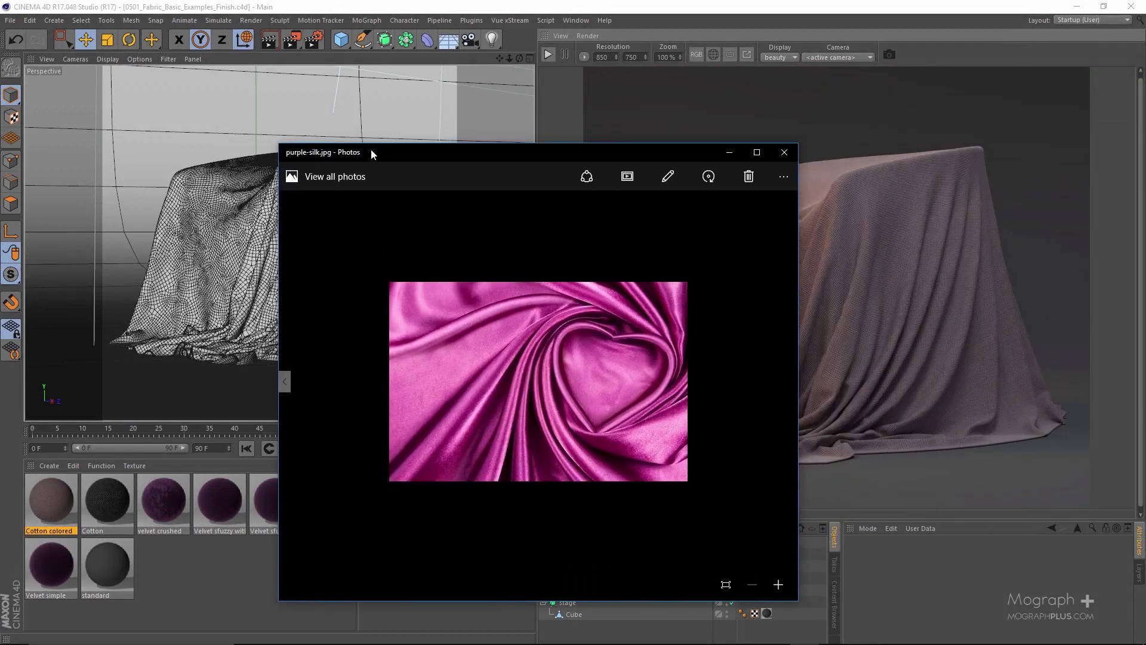
double_click(370, 150)
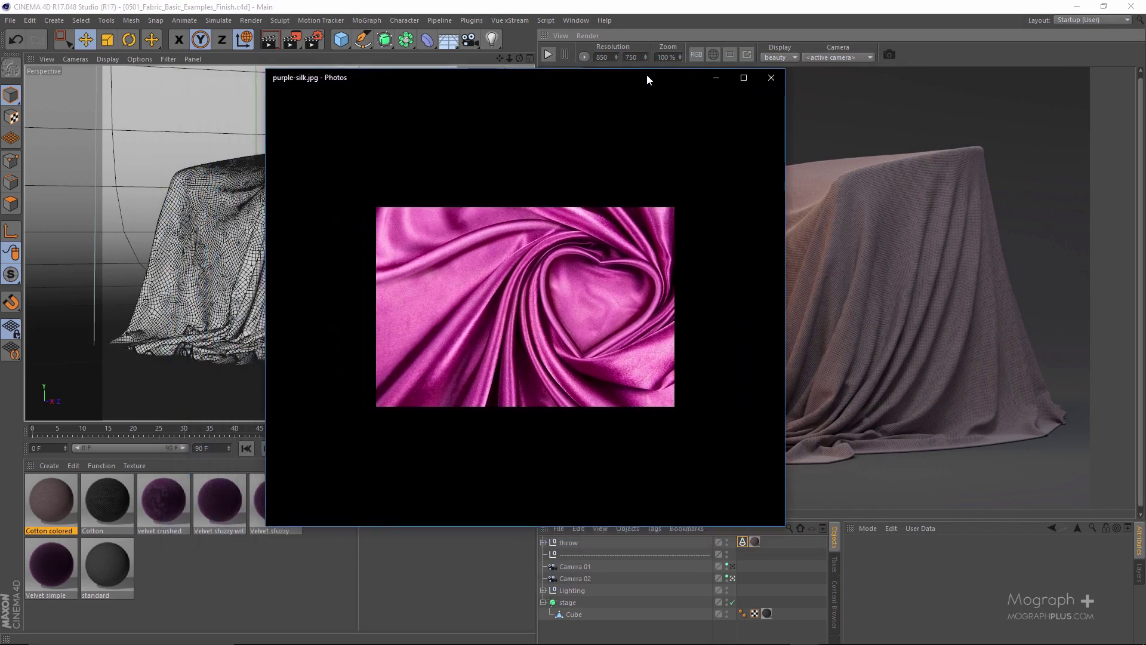
mouse_move(650, 74)
left_mouse_down()
mouse_move(612, 110)
mouse_move(635, 111)
mouse_move(616, 114)
mouse_move(666, 102)
mouse_move(646, 86)
mouse_move(677, 89)
mouse_move(646, 83)
left_mouse_up()
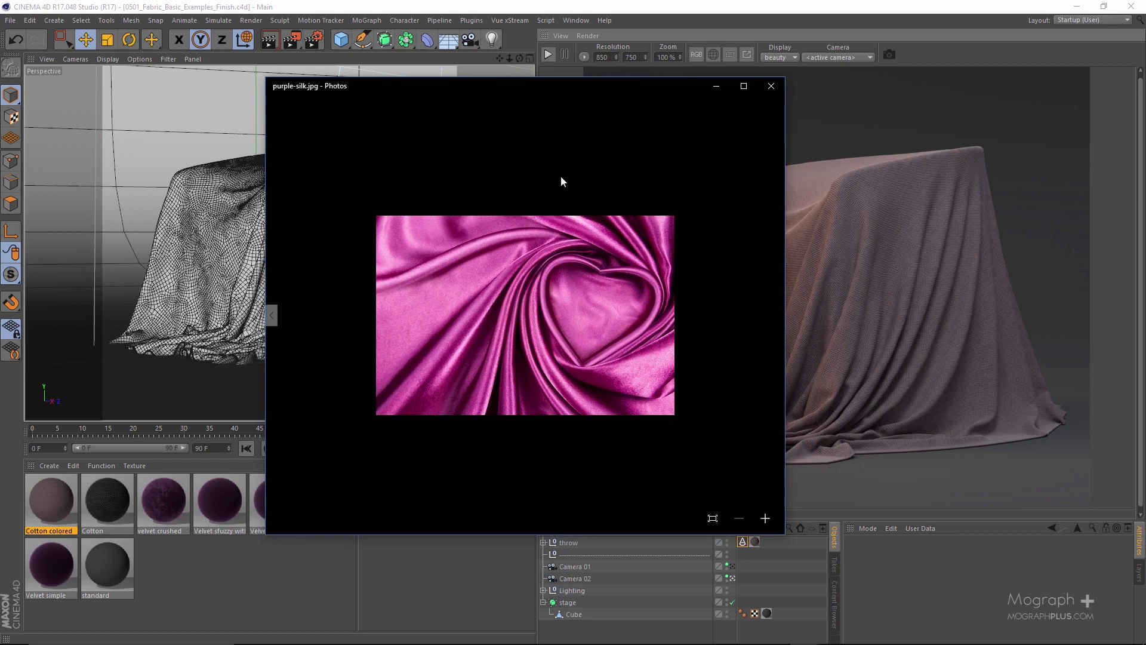
left_click(770, 87)
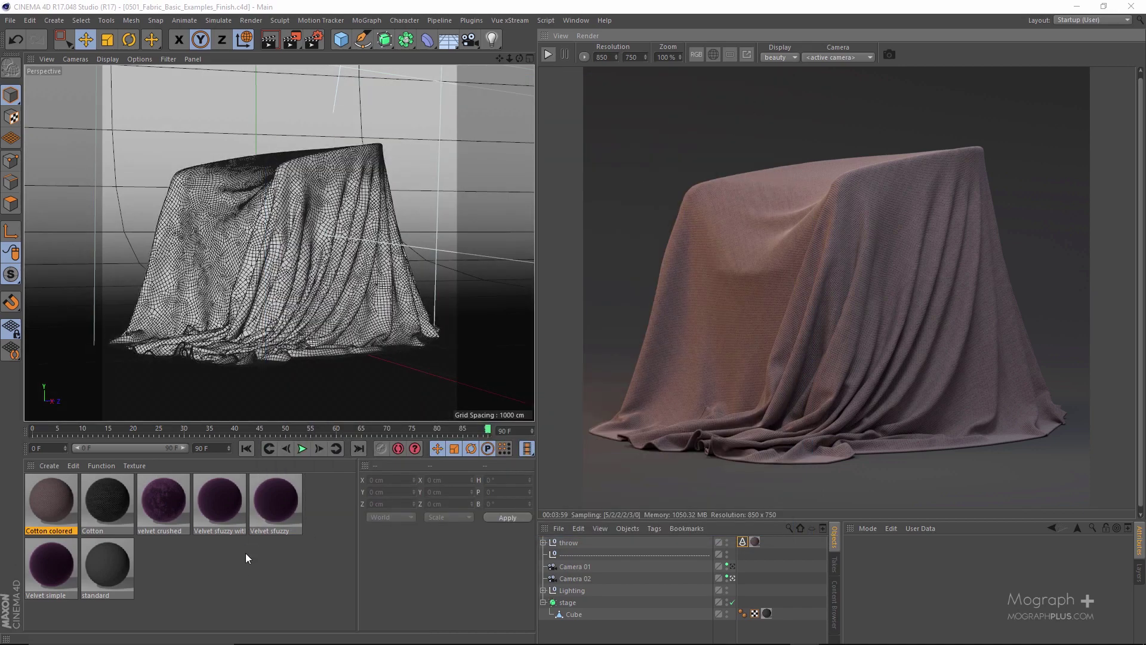
- Create a new Arnold standard surface material and name it silk
left_click(50, 465)
mouse_move(90, 511)
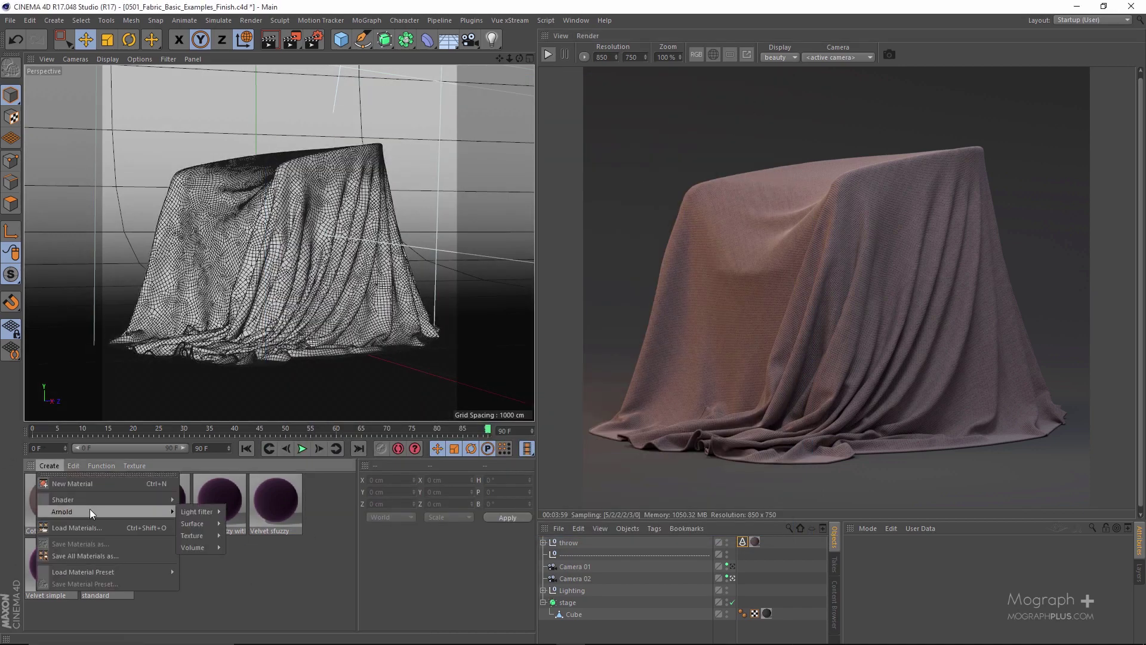
mouse_move(215, 522)
left_click(267, 614)
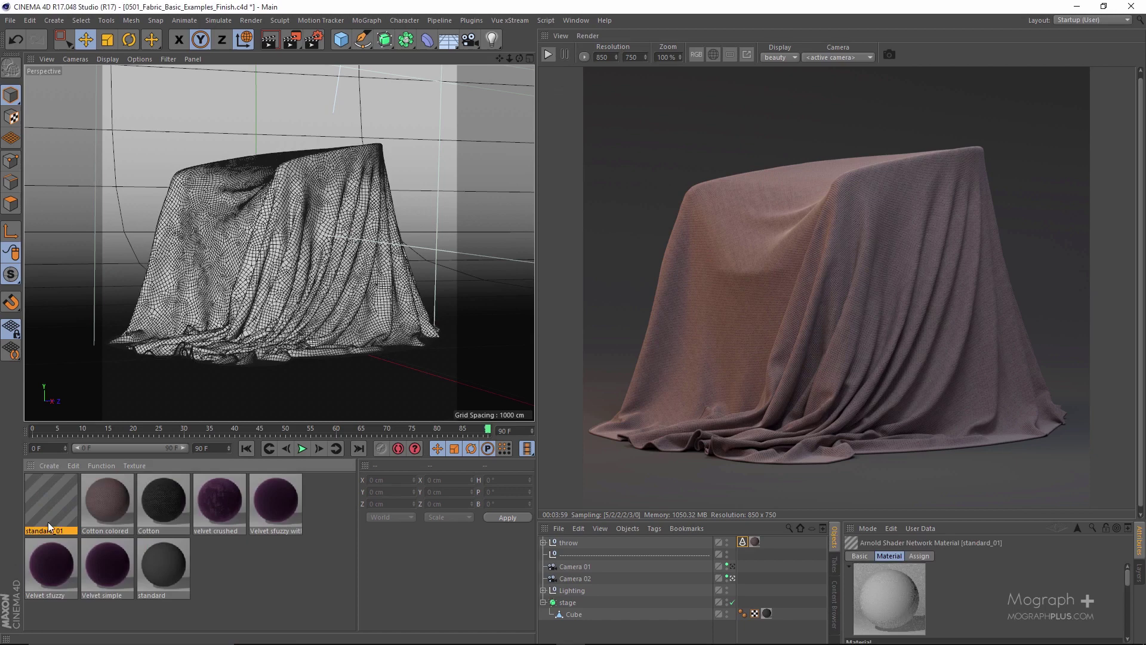
double_click(52, 531)
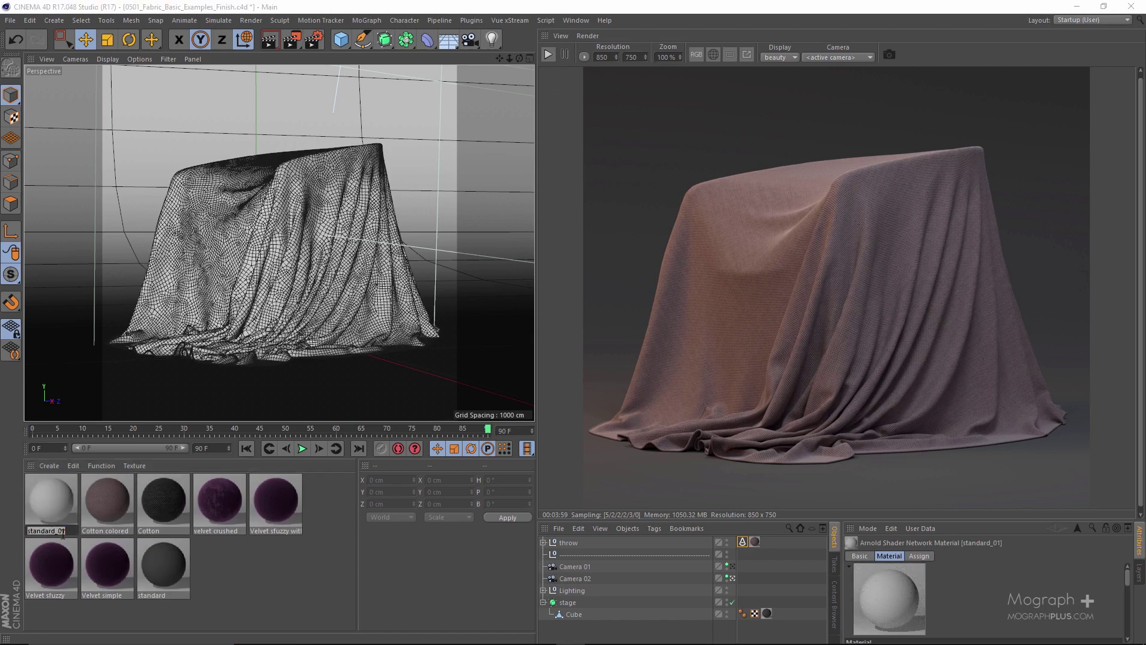
type("silk")
key("Return")
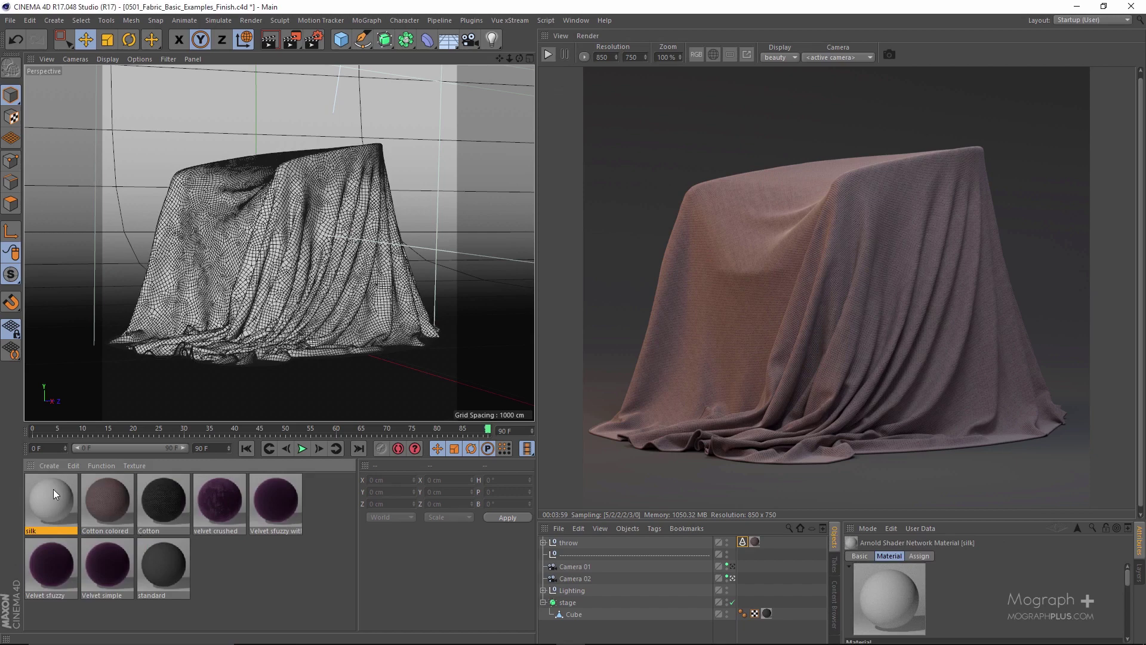
- Apply silk to the throw cloth and open its shader network
left_click_drag(52, 490, 755, 542)
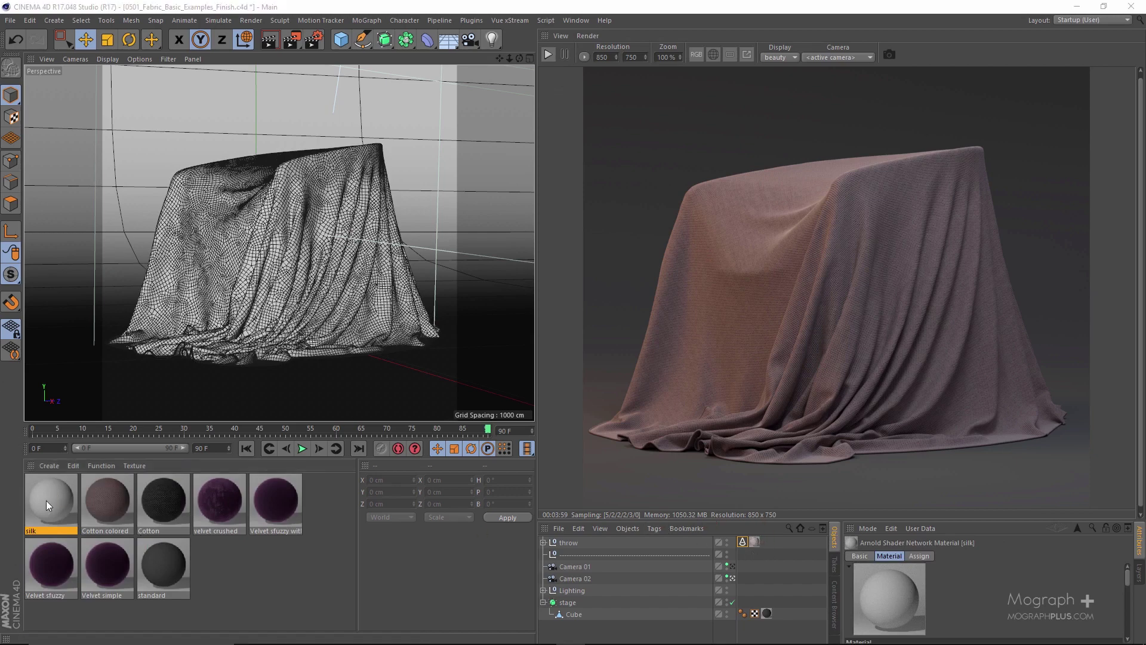
double_click(46, 501)
left_click(317, 123)
left_click_drag(360, 110, 336, 92)
left_click_drag(281, 252, 388, 225)
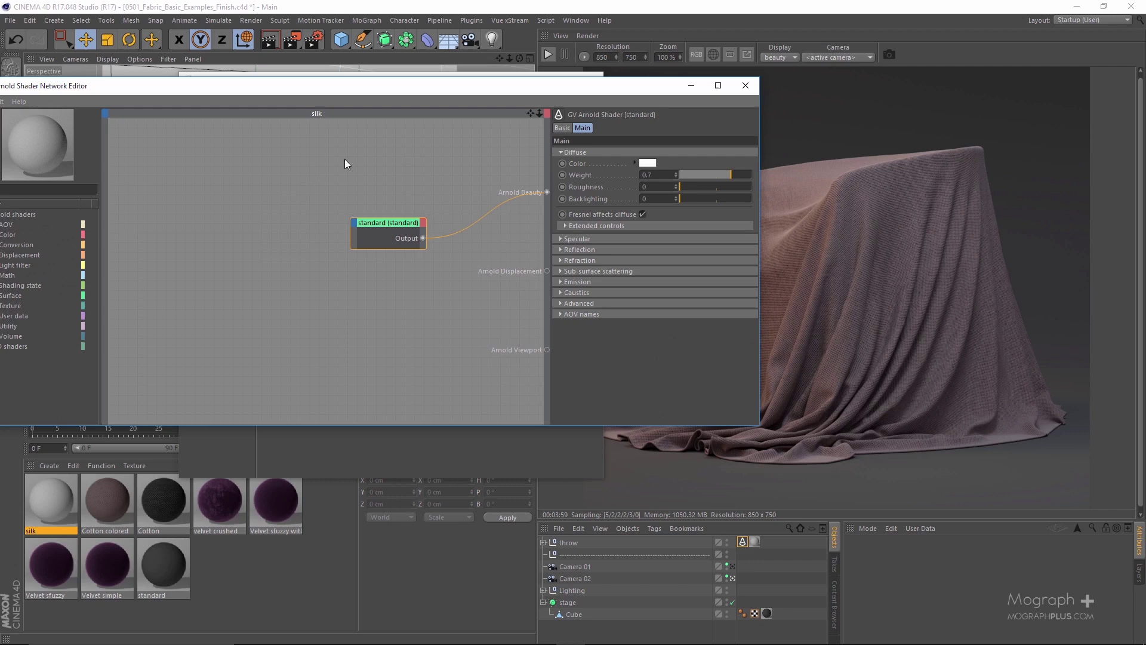
- Raise the diffuse weight to 1 and add a utility shader node to the network
left_click_drag(745, 176, 753, 175)
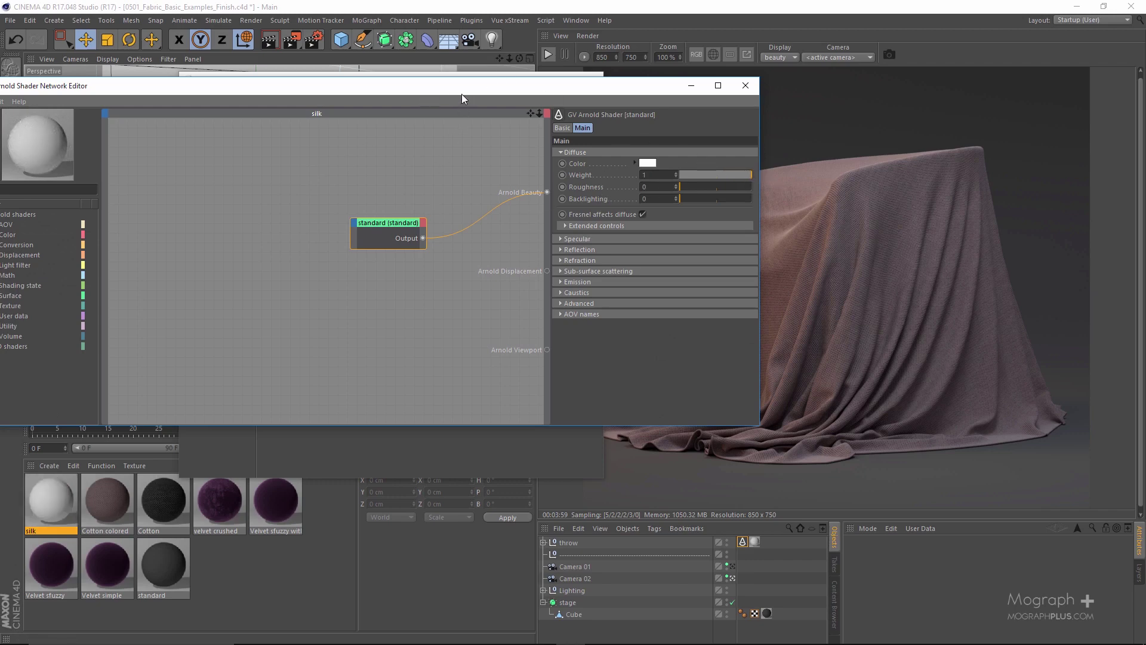
left_click_drag(461, 94, 561, 79)
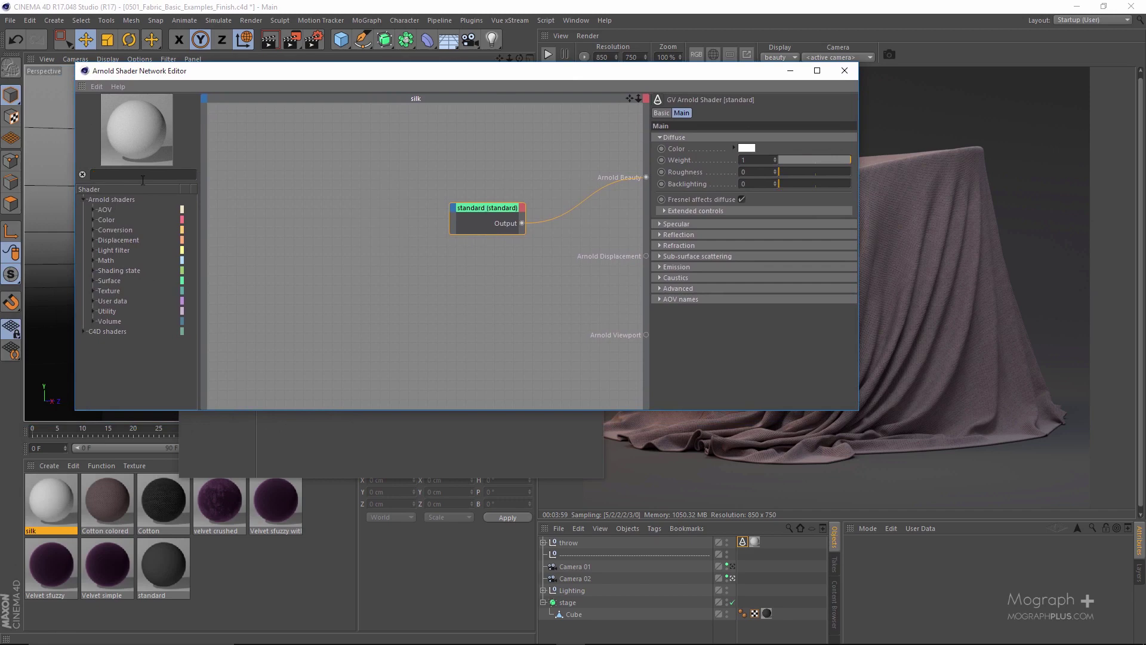
type("ut")
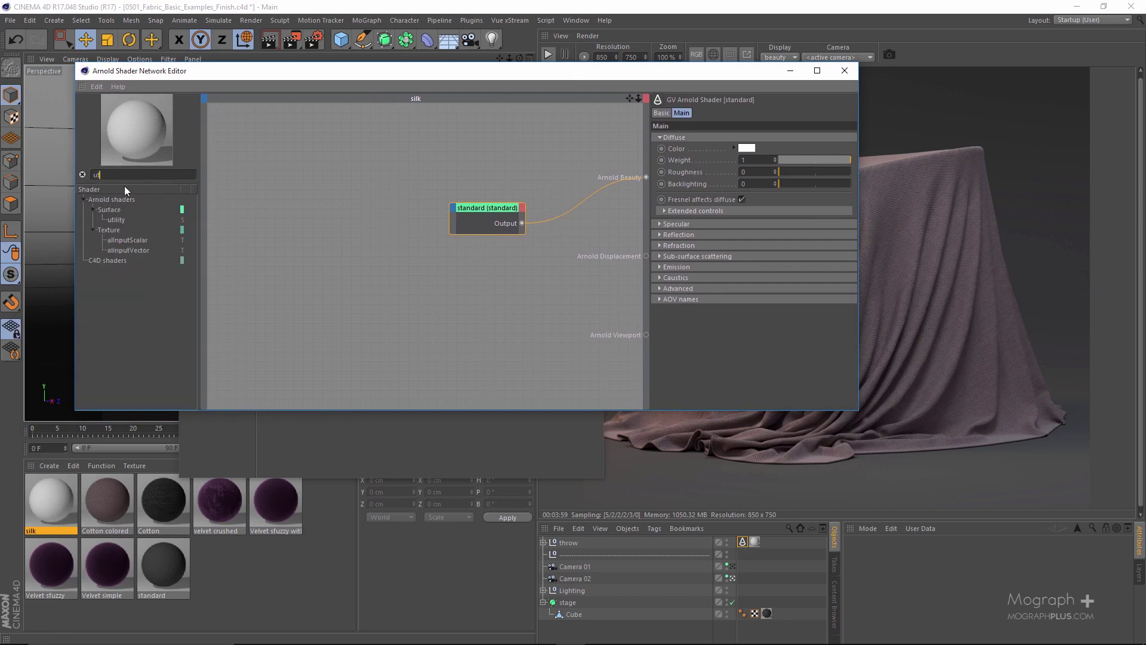
double_click(132, 171)
type("uti")
left_click_drag(141, 230, 343, 331)
- Insert a ramp_float after the utility node, feeding utility into its Input
left_click_drag(558, 76, 394, 74)
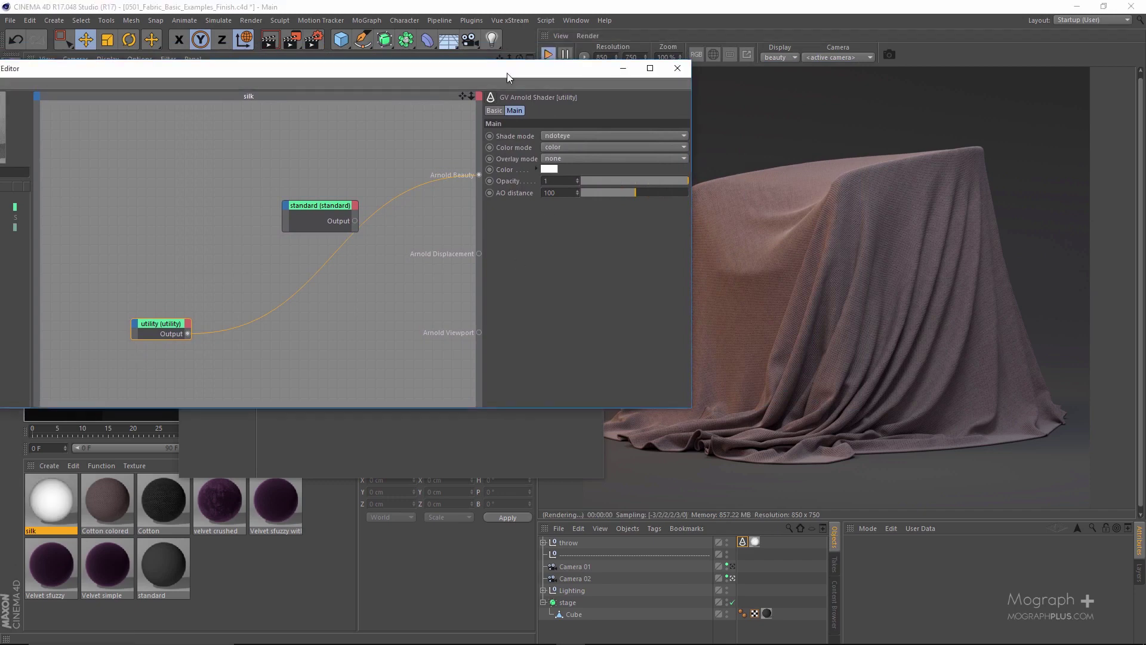
left_click_drag(507, 73, 524, 65)
left_click_drag(262, 70, 310, 61)
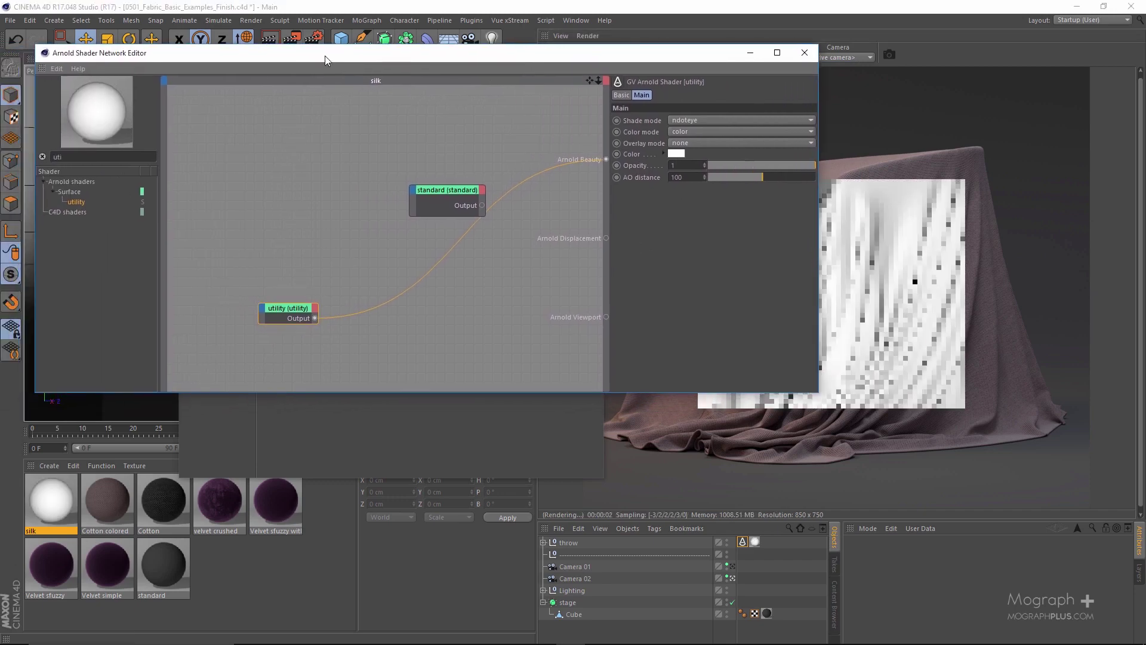
left_click(85, 154)
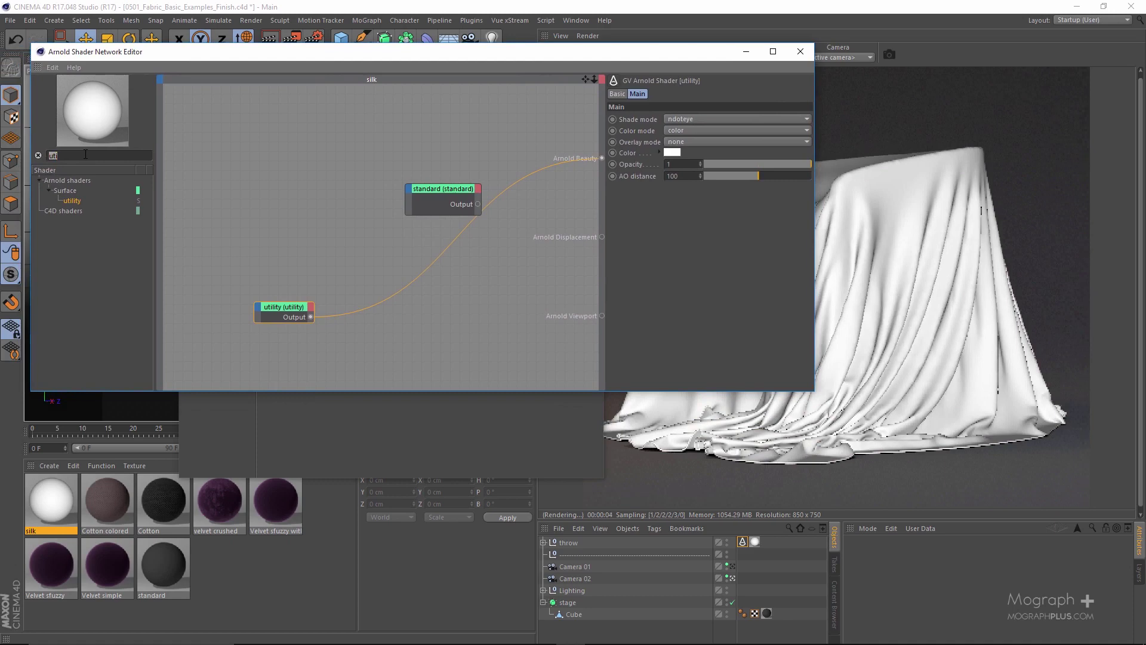
type("ramp")
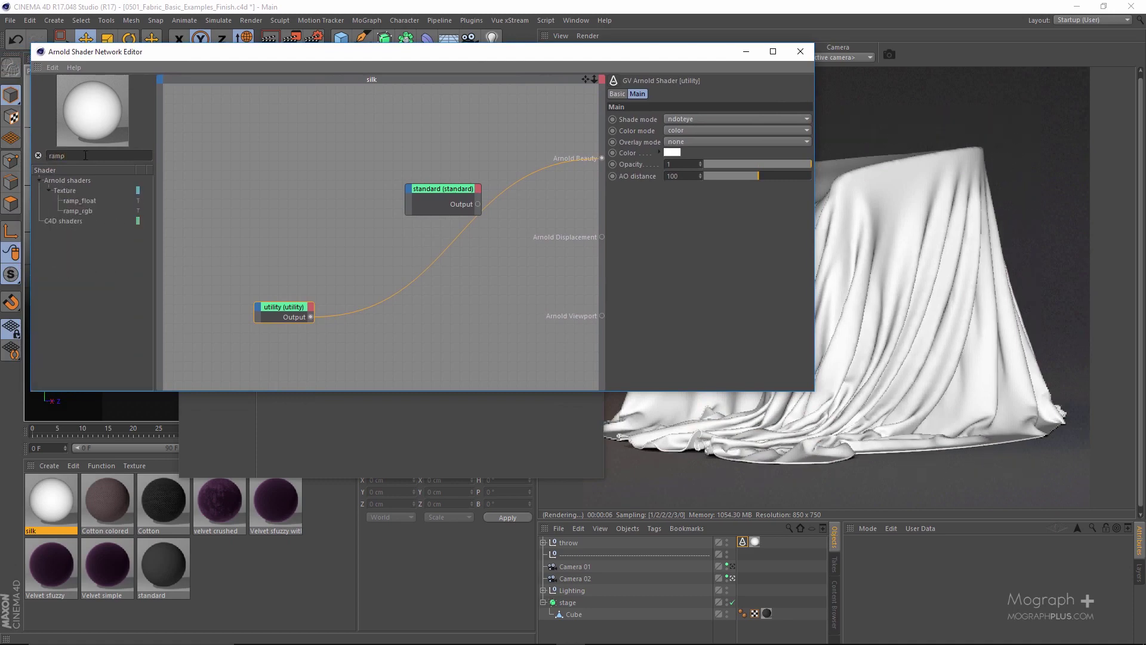
left_click_drag(79, 201, 293, 318)
left_click(324, 338)
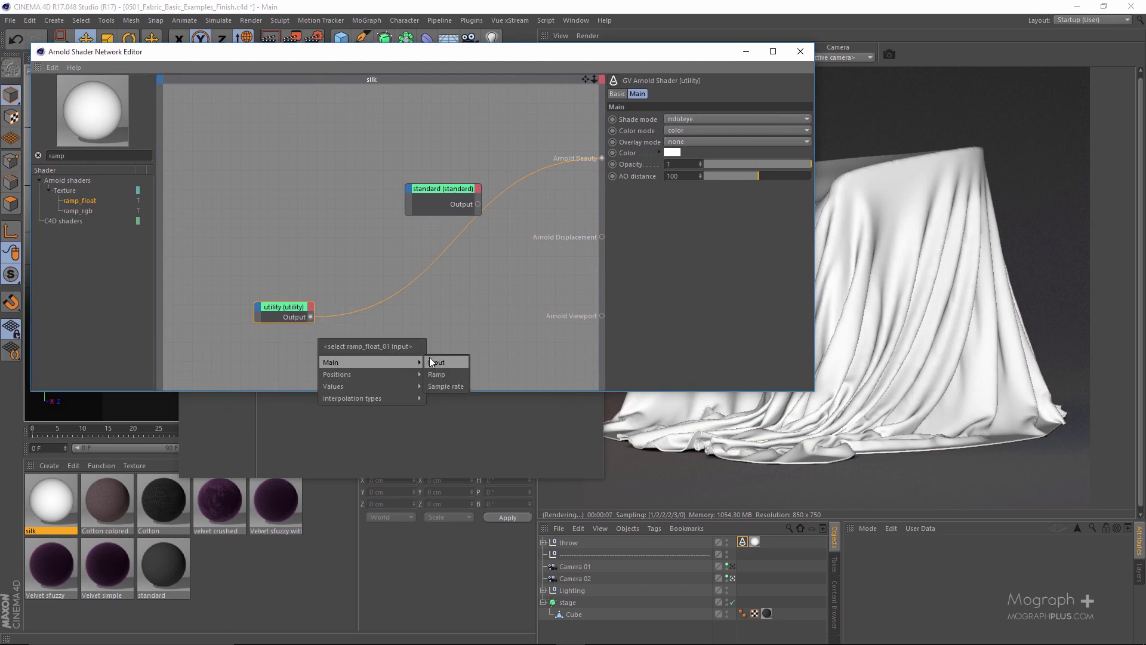
left_click(428, 357)
- Insert a mix shader after ramp_float, with the ramp driving its Mix input
double_click(75, 156)
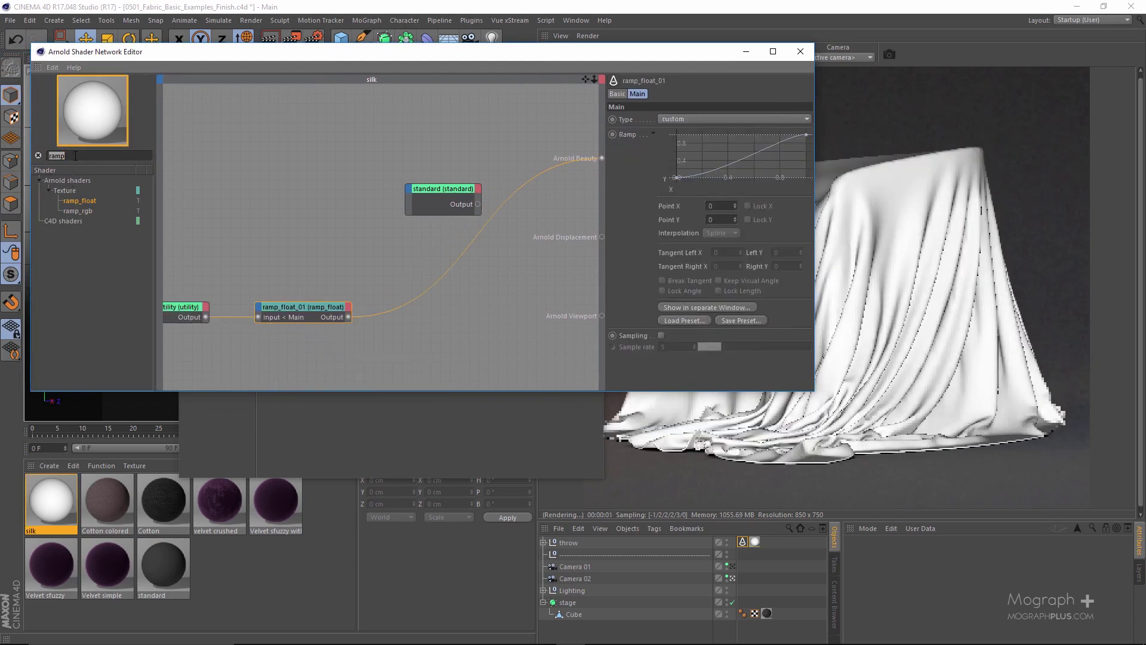
type("mix")
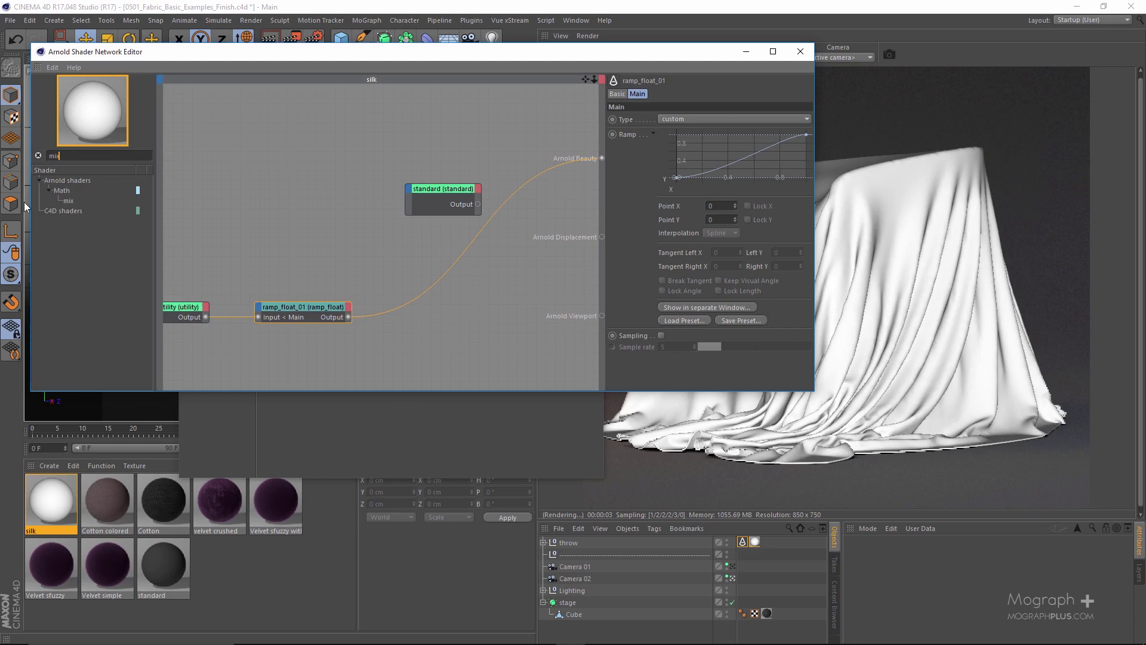
left_click_drag(67, 206, 320, 313)
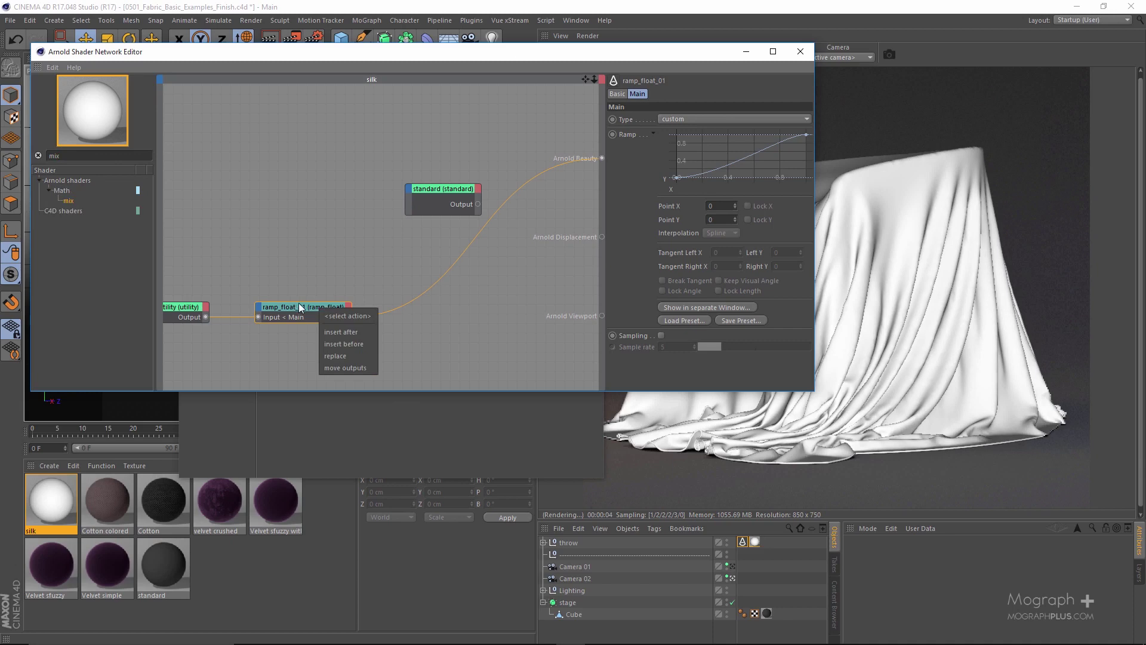
left_click(353, 331)
mouse_move(416, 355)
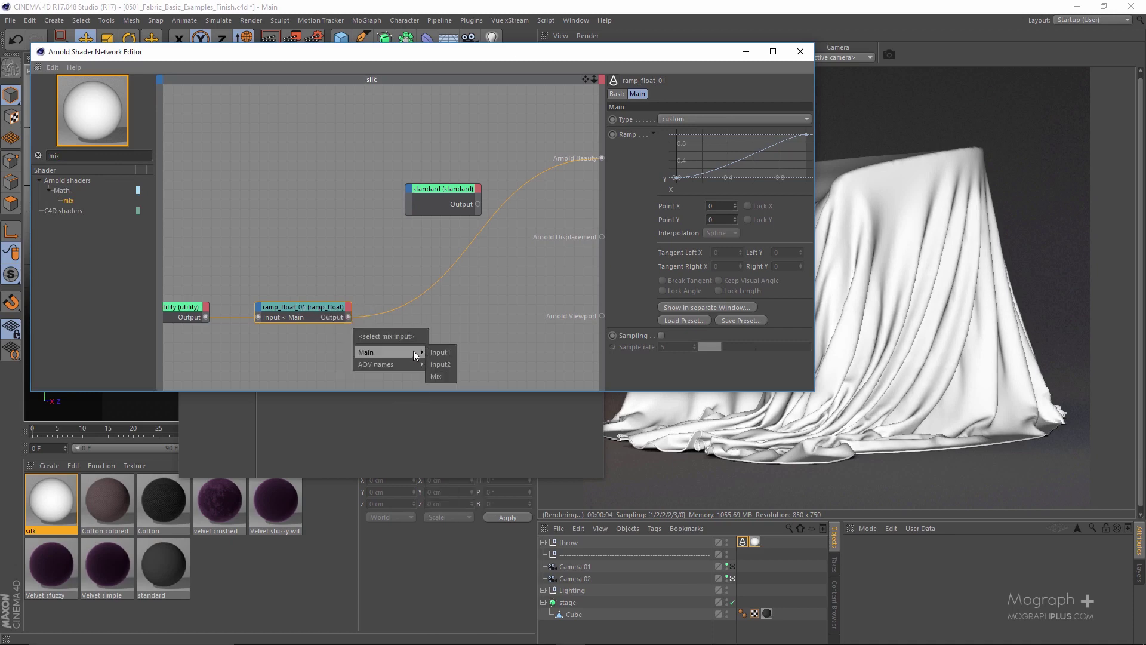
left_click(438, 375)
- Set the mix shader's Input1 to dark purple and Input2 to light lavender
left_click_drag(635, 58, 352, 83)
left_click(379, 141)
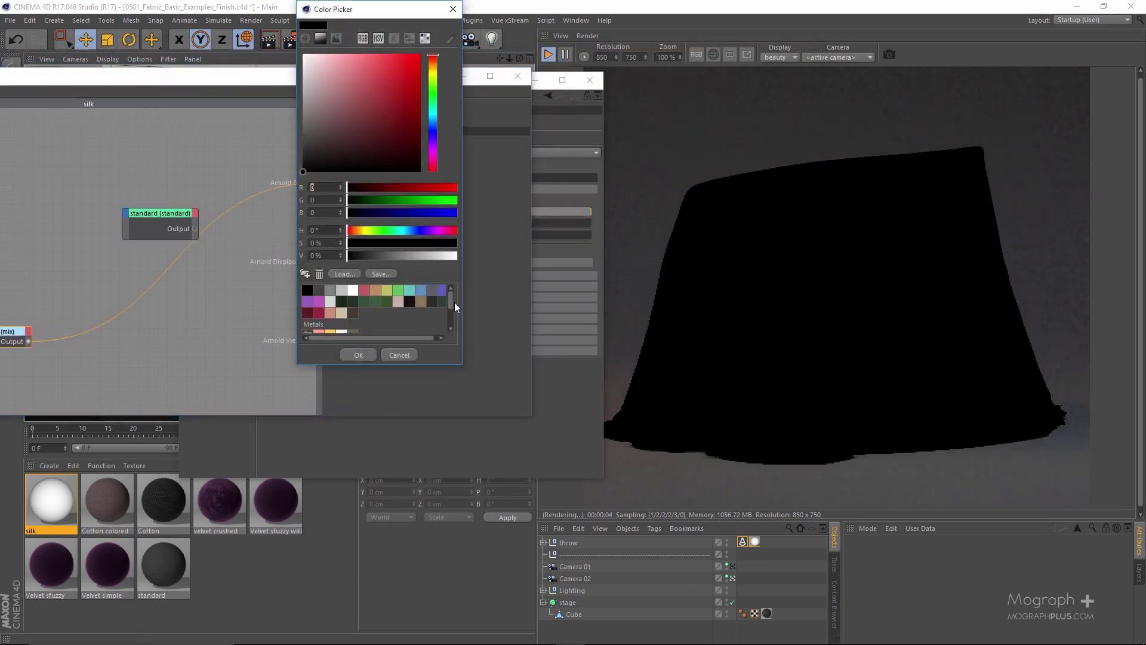
left_click_drag(450, 295, 447, 317)
left_click(375, 314)
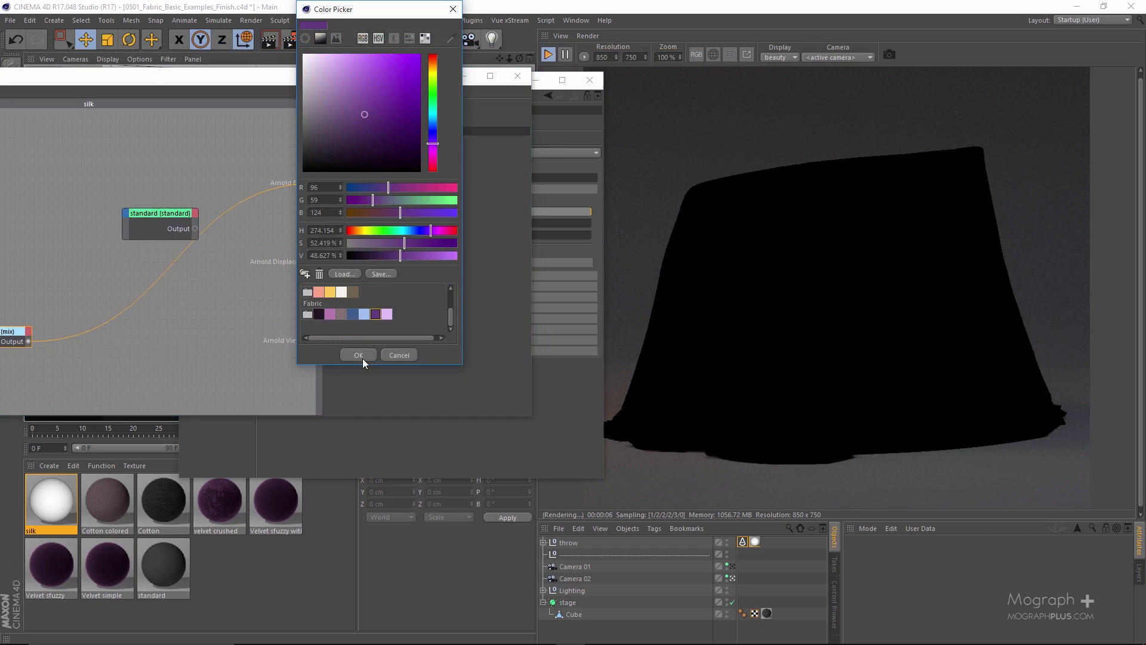
left_click(360, 358)
left_click(381, 155)
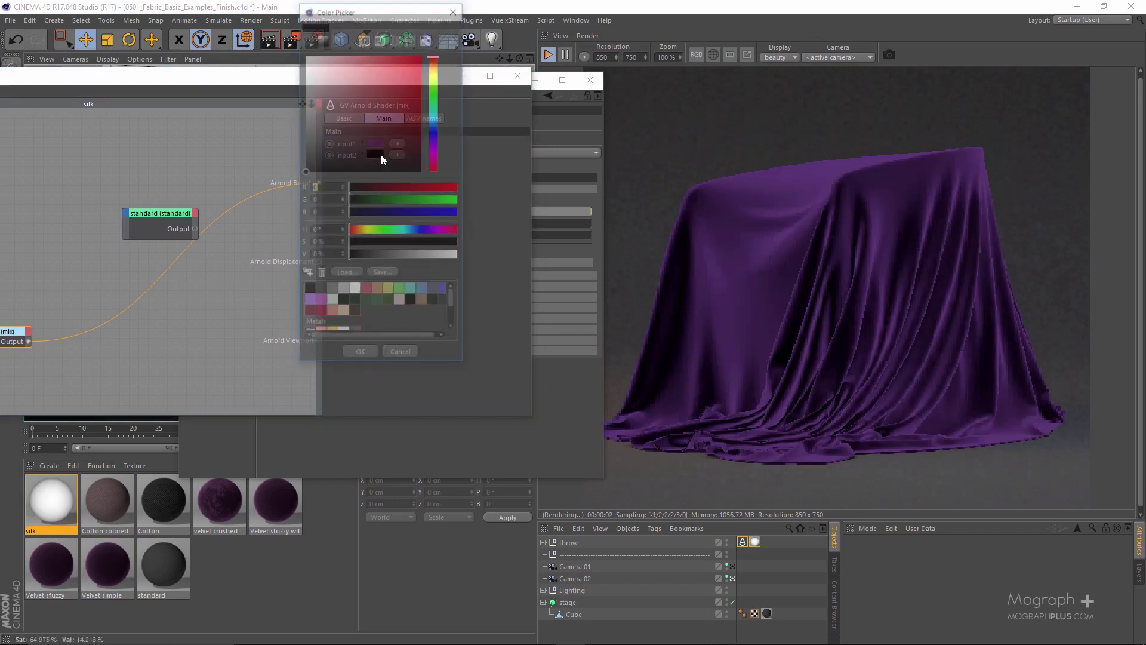
left_click_drag(453, 299, 452, 316)
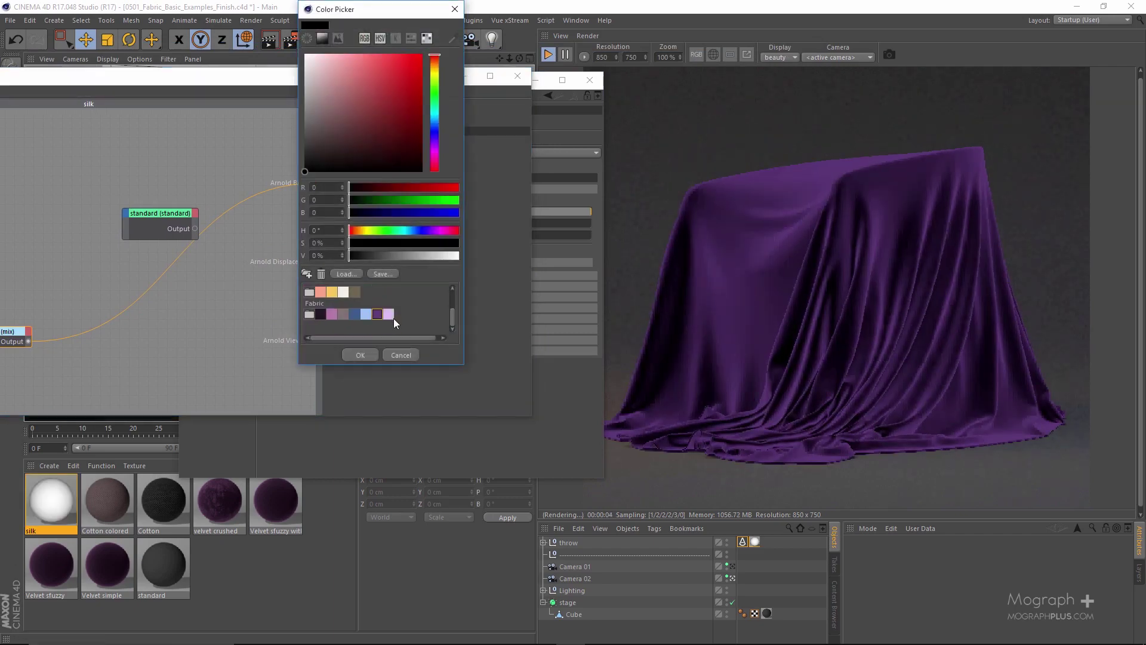
left_click(389, 314)
left_click(362, 355)
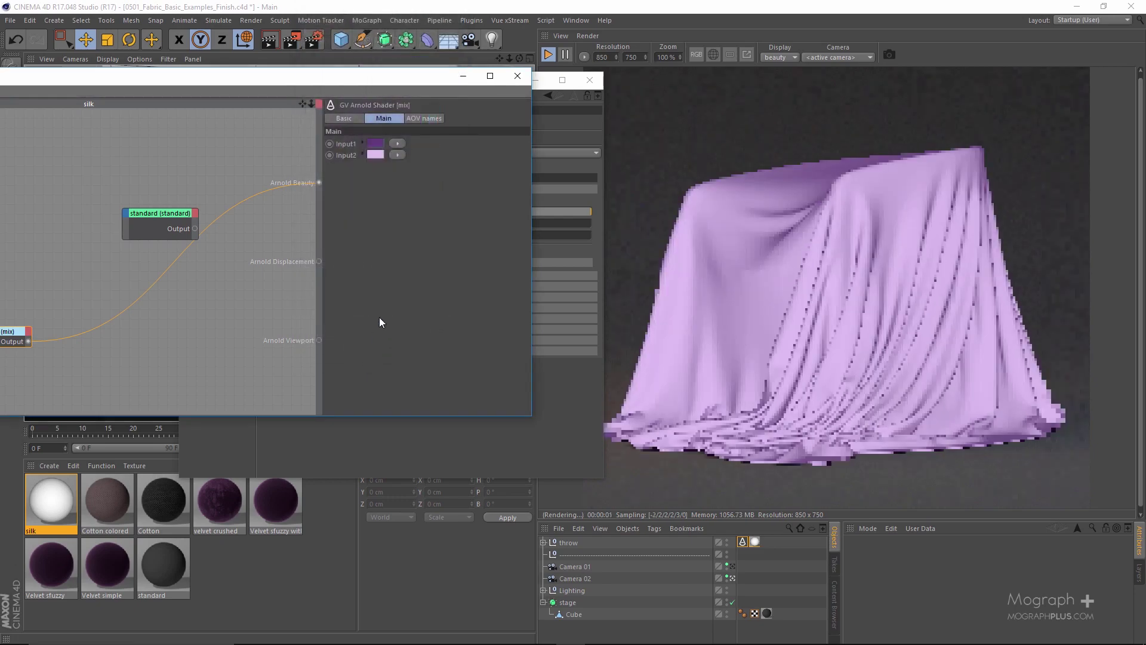
- Fit all nodes in the graph view and select the ramp_float_01 node
left_click_drag(385, 76, 666, 80)
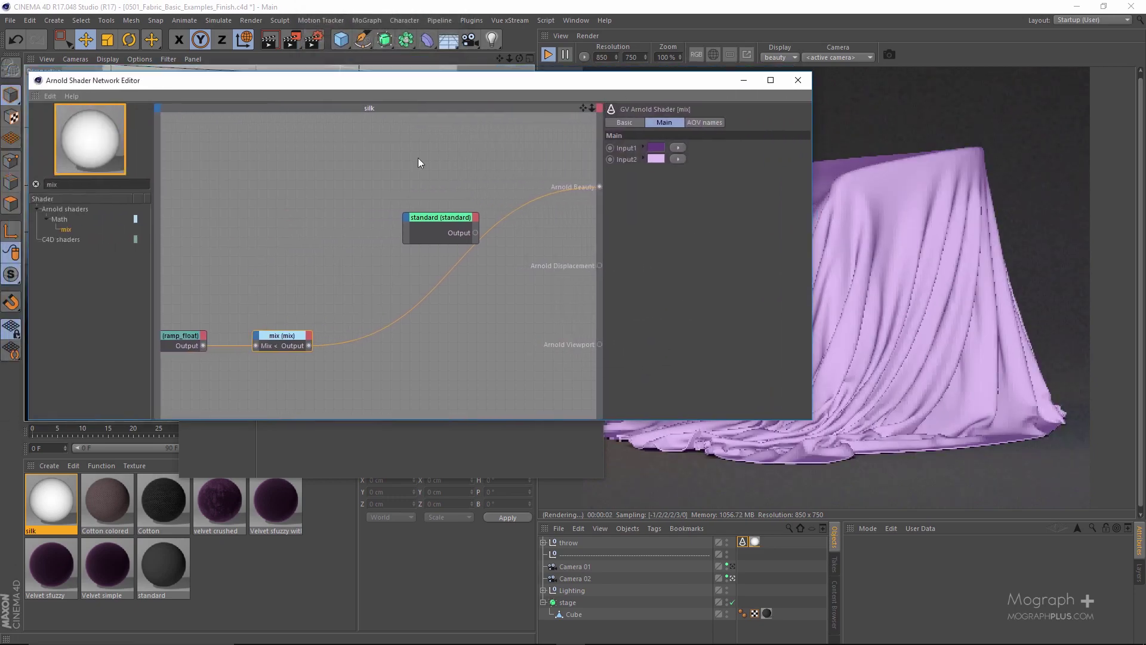
key("h")
left_click_drag(264, 267, 236, 345)
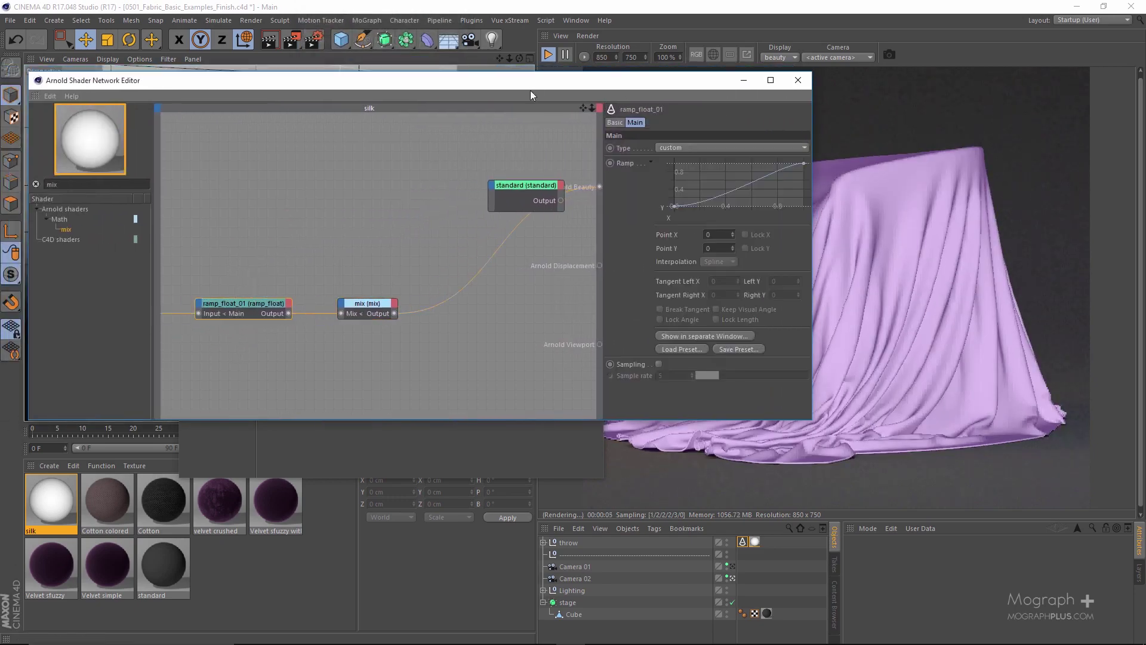
left_click_drag(518, 80, 550, 90)
- Open an enlarged floating Arnold material preview of the silk
right_click(77, 146)
left_click(80, 154)
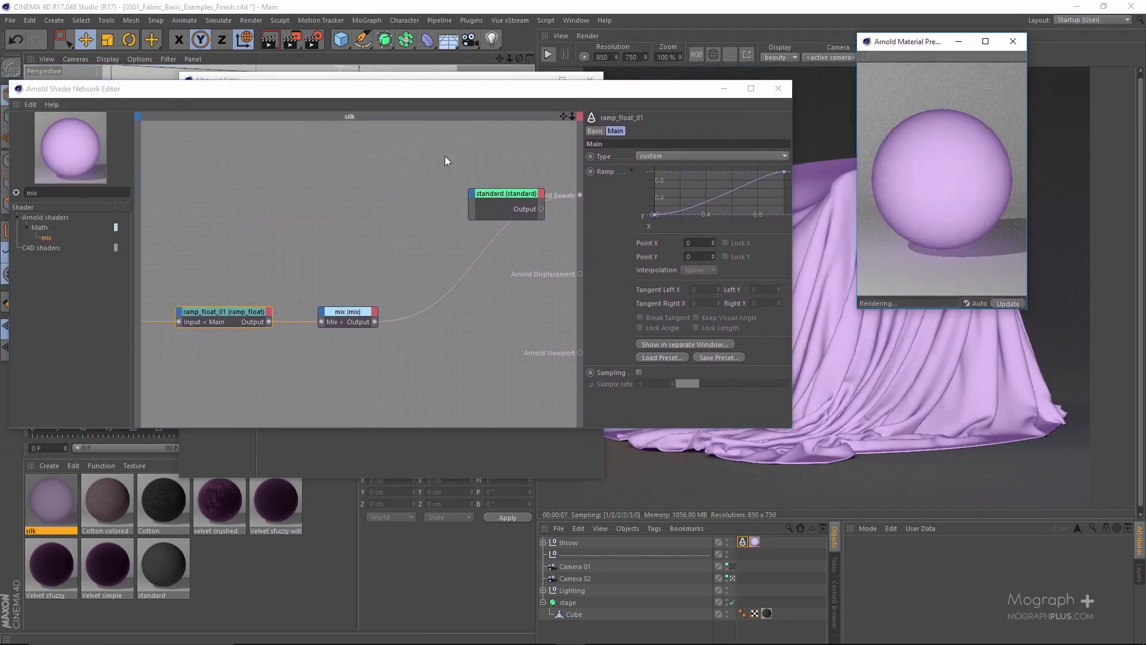
left_click_drag(857, 308, 779, 330)
left_click_drag(564, 112, 393, 119)
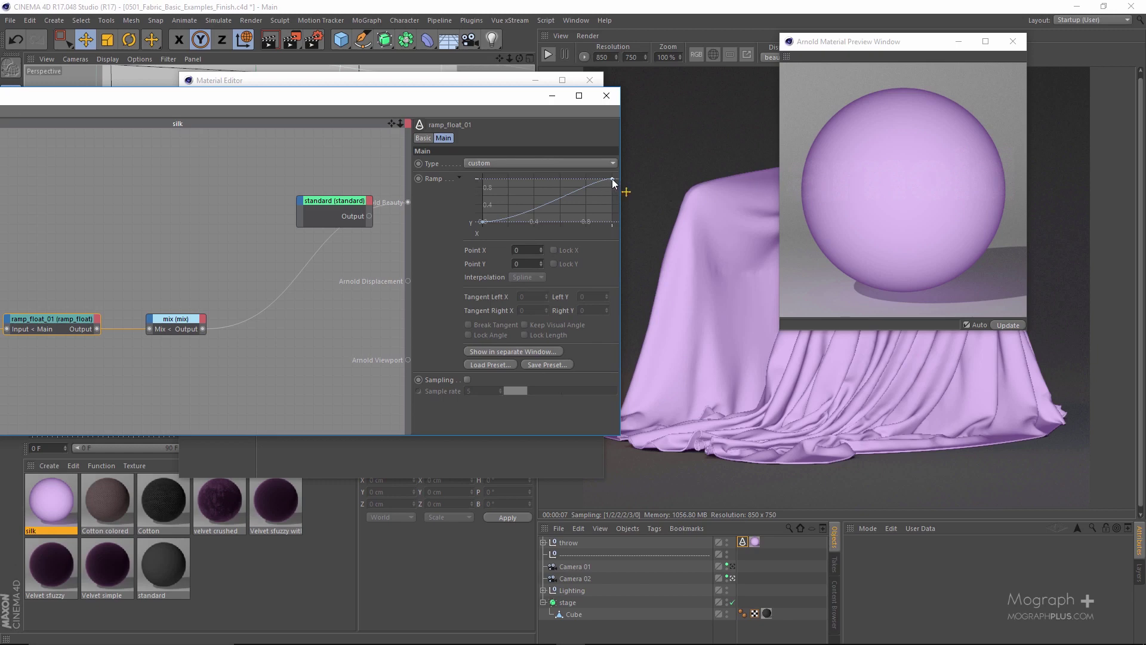
- Lower the ramp curve's end point and show the curve in a separate window
left_click_drag(611, 178, 583, 179)
left_click(517, 350)
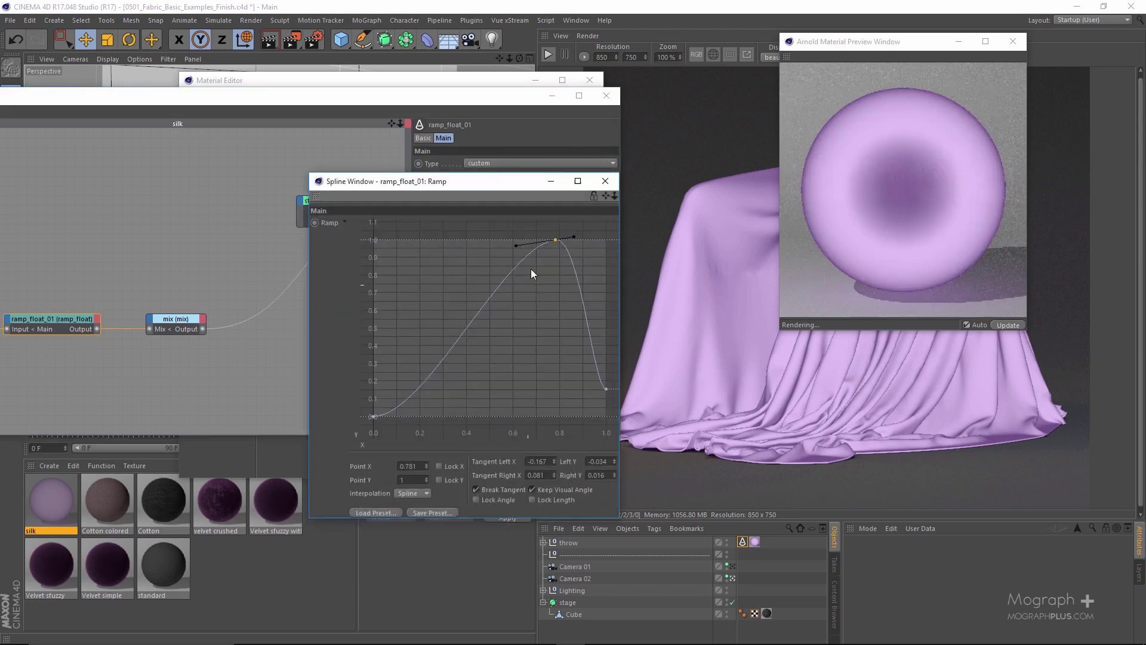
left_click_drag(512, 179, 453, 167)
left_click_drag(458, 233, 475, 227)
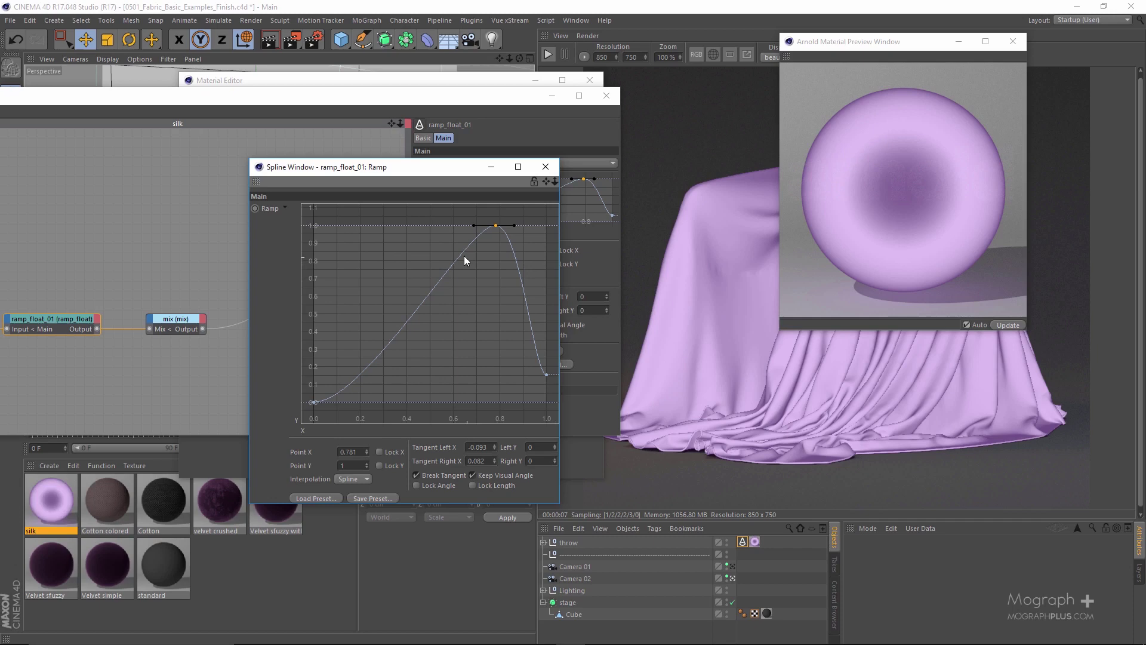
- Add and adjust curve points to form a sharp peak near 0.8
left_click_drag(456, 258, 449, 349, "ctrl")
left_click(521, 291, "ctrl")
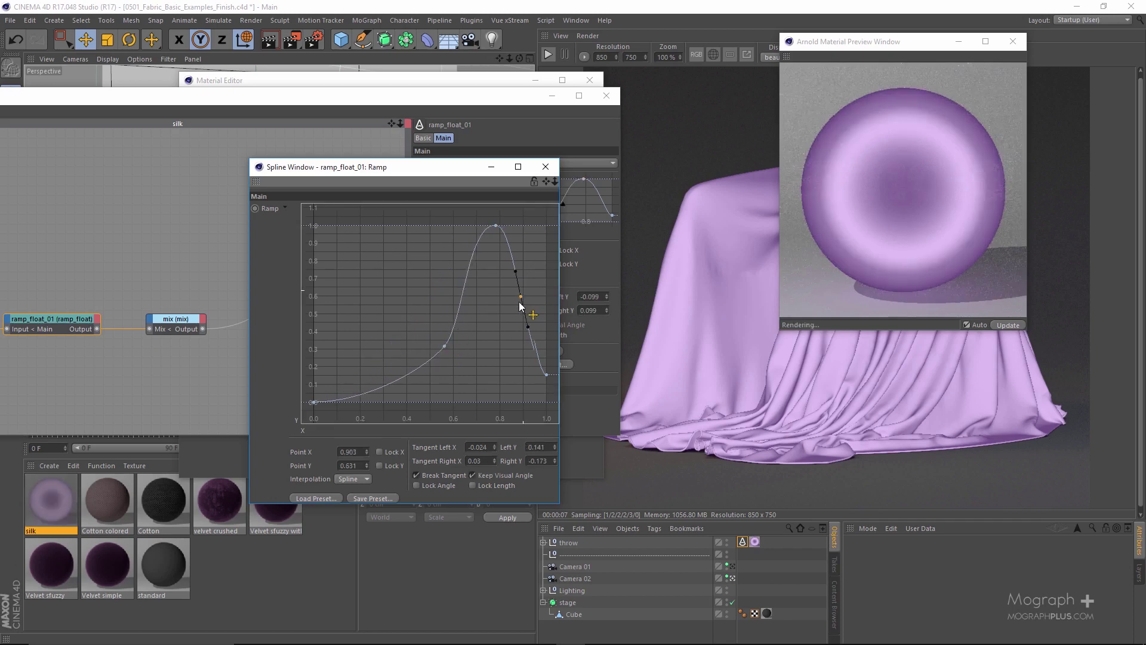
left_click_drag(519, 306, 514, 315)
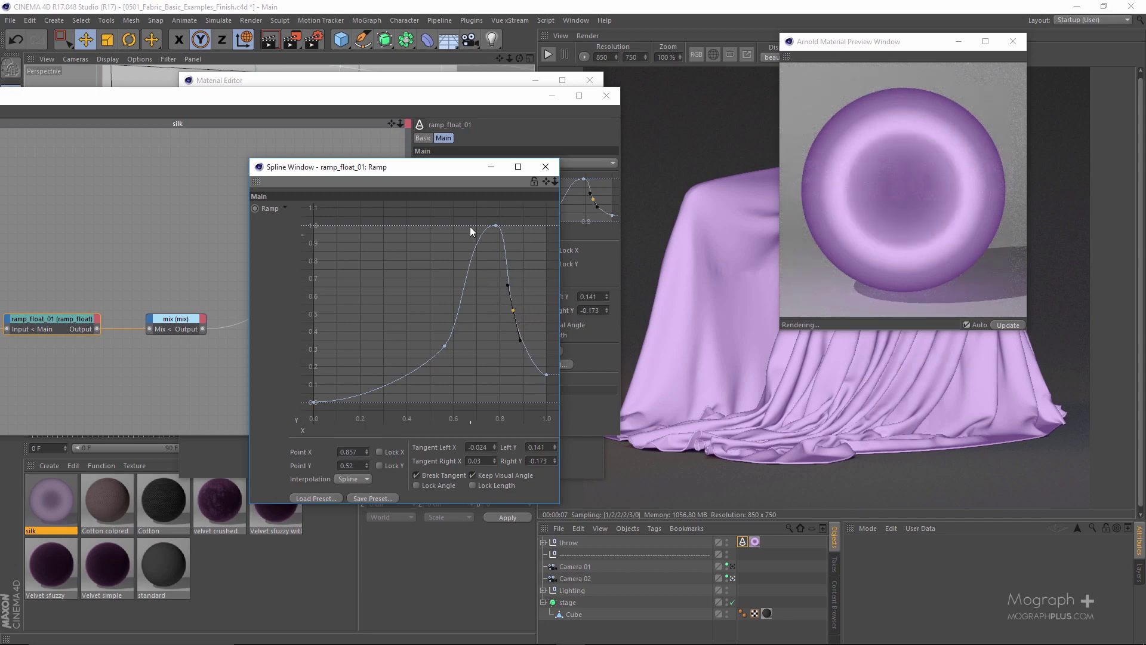
left_click_drag(424, 167, 418, 147)
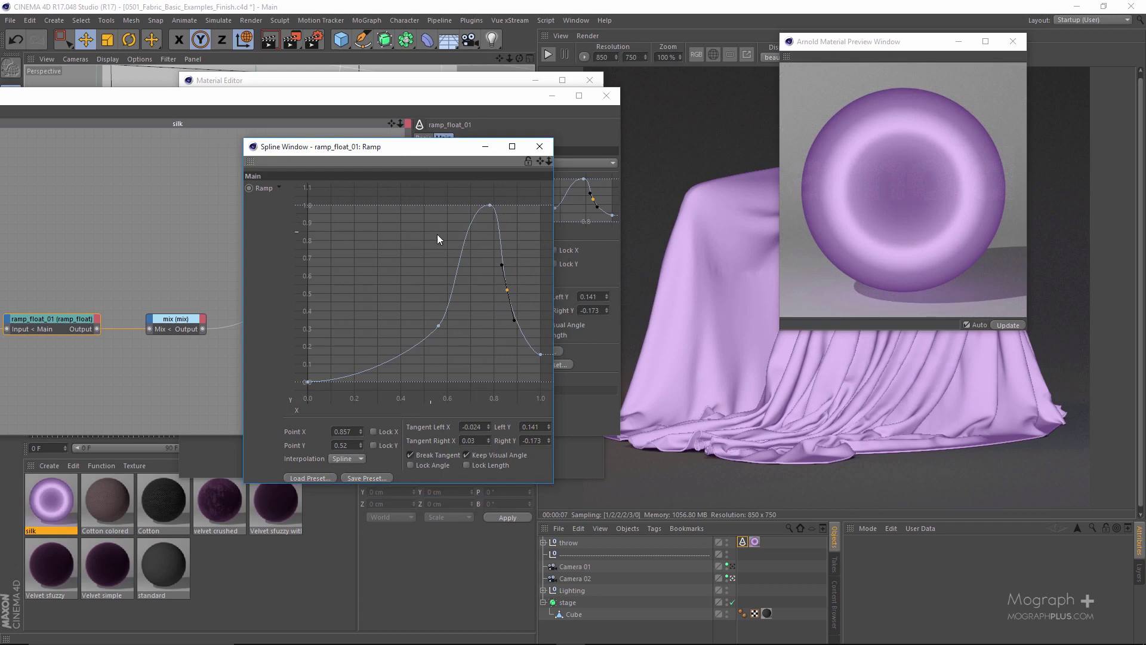
key("ctrl+z")
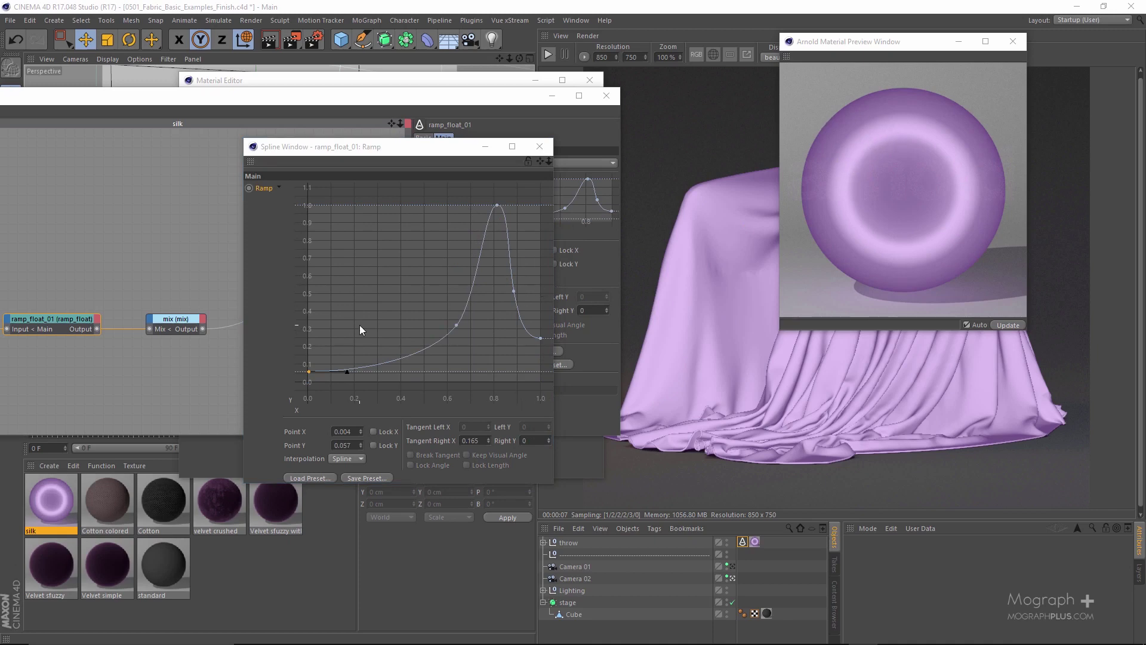
left_click_drag(345, 345, 313, 376)
left_click_drag(440, 312, 477, 340)
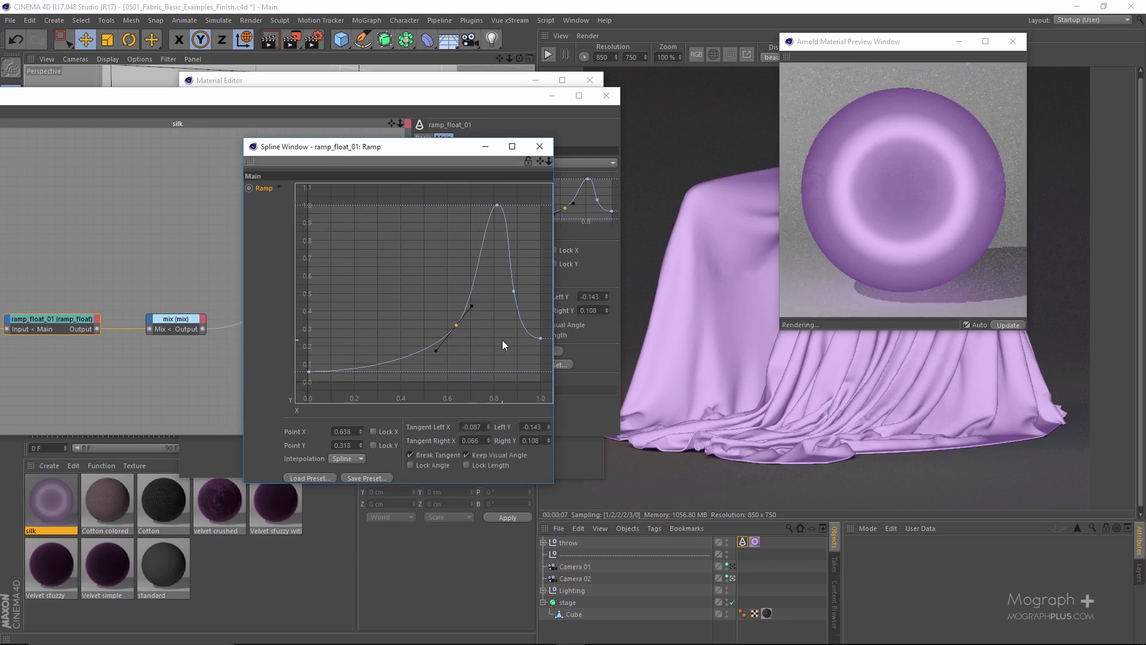
left_click(540, 338)
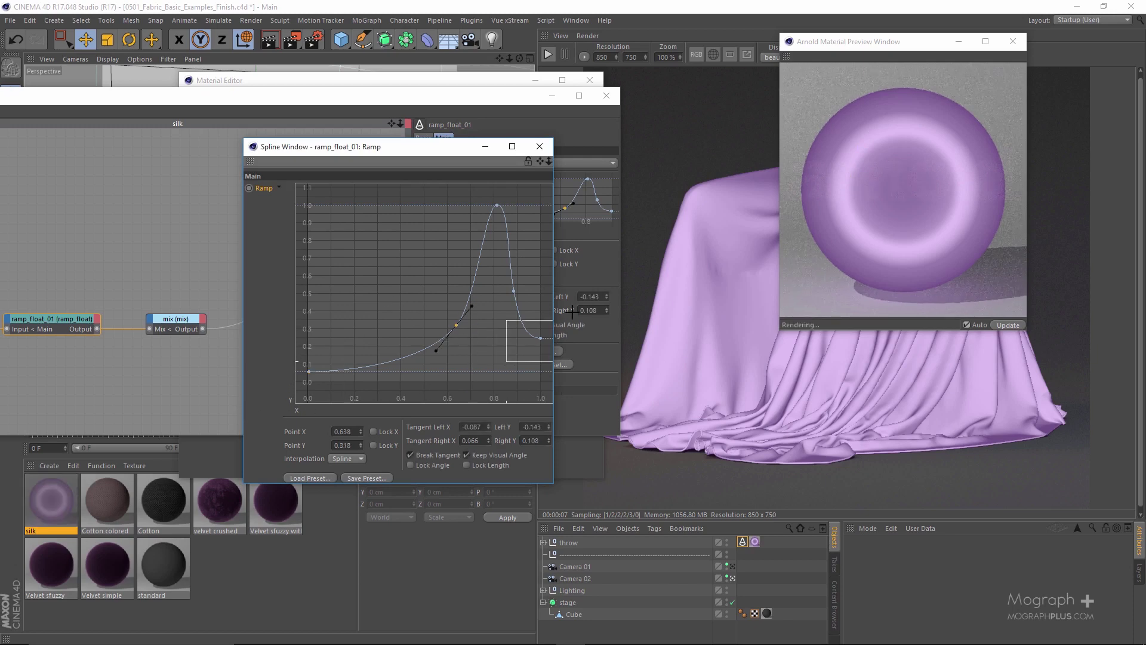
- Wire the mix into the standard shader's diffuse colour and the standard into Arnold Beauty
left_click(540, 147)
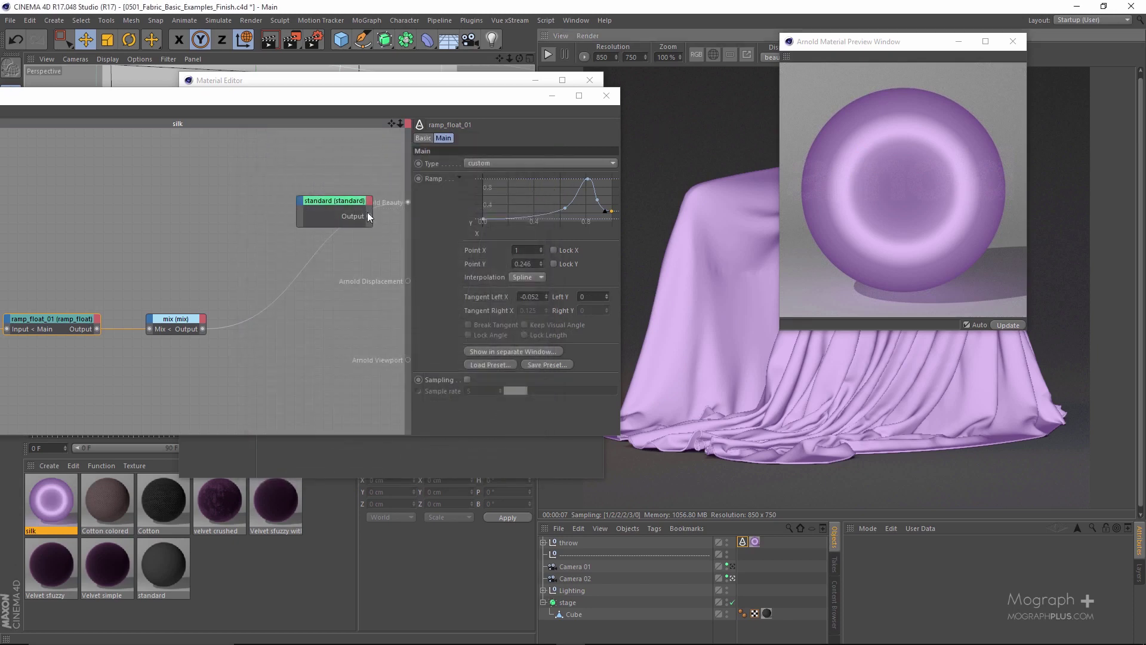
left_click_drag(203, 329, 405, 207)
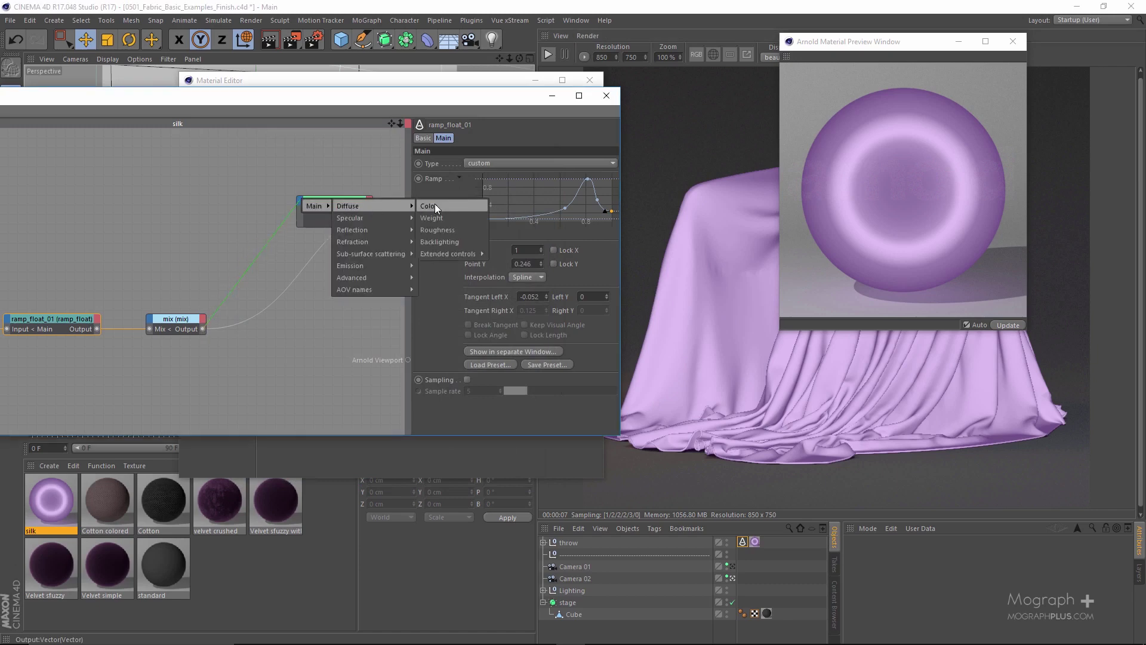
left_click(435, 206)
middle_click_drag(335, 252, 302, 191)
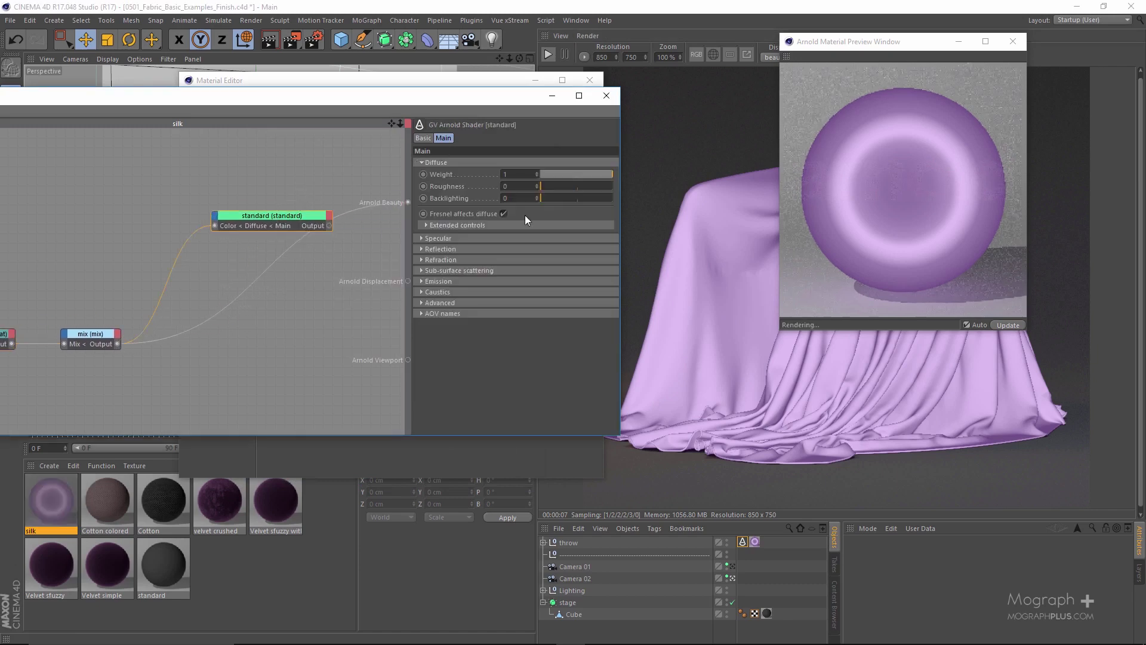
left_click_drag(329, 226, 407, 202)
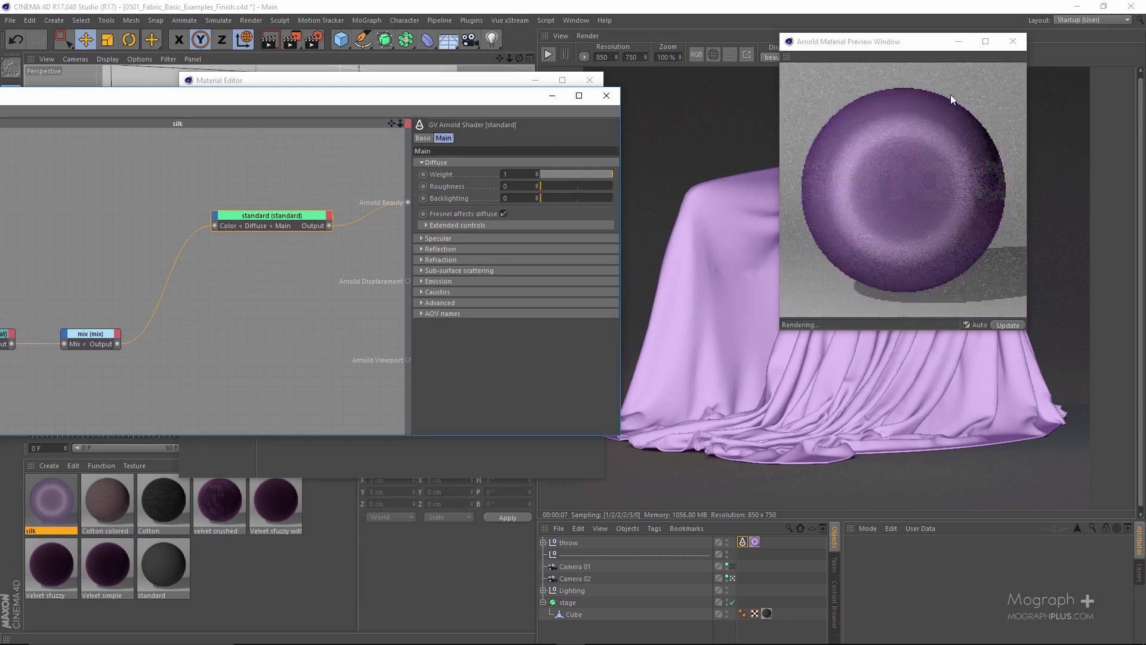
- Close the floating preview and render the silk-draped throw interactively
left_click(1013, 41)
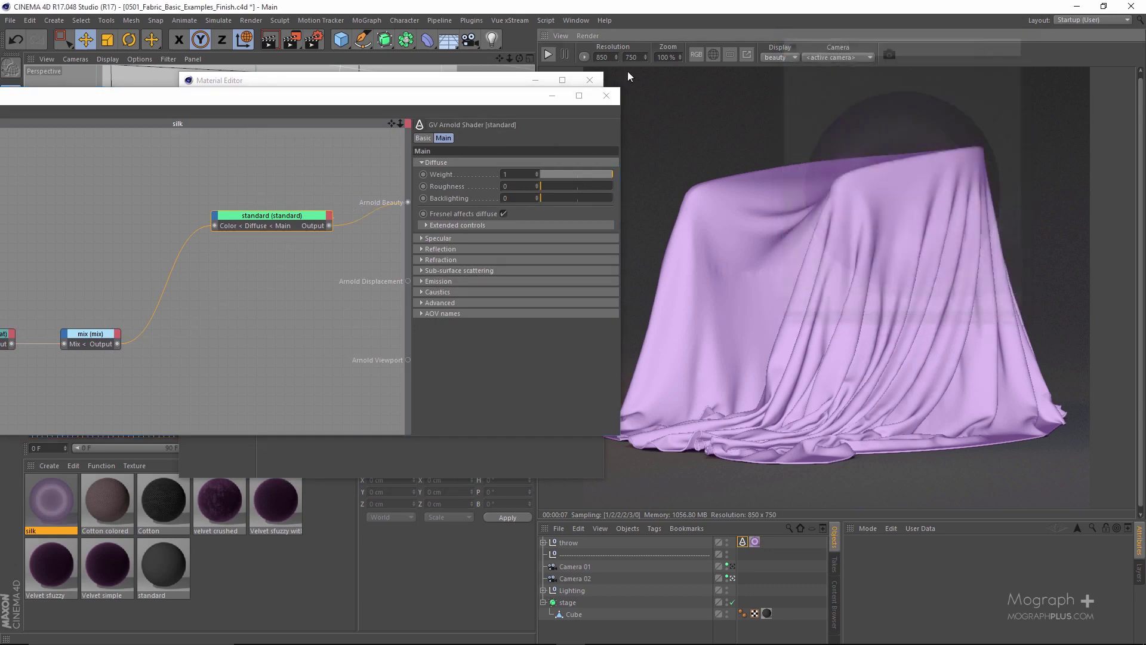
left_click(545, 55)
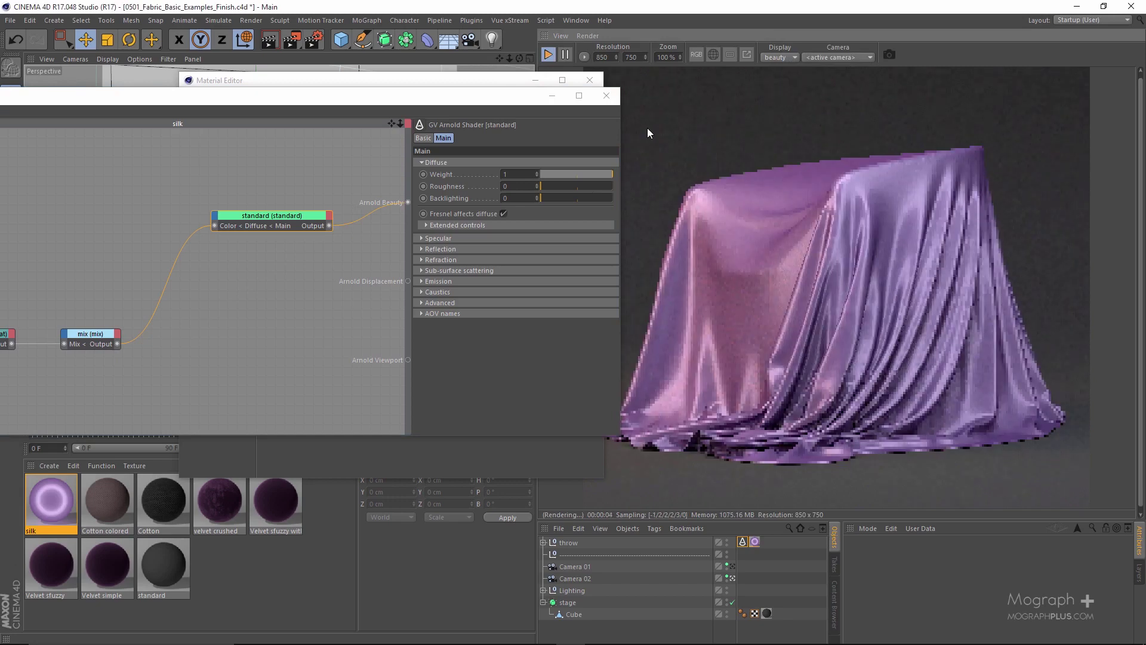
scroll(664, 132, "down", 1)
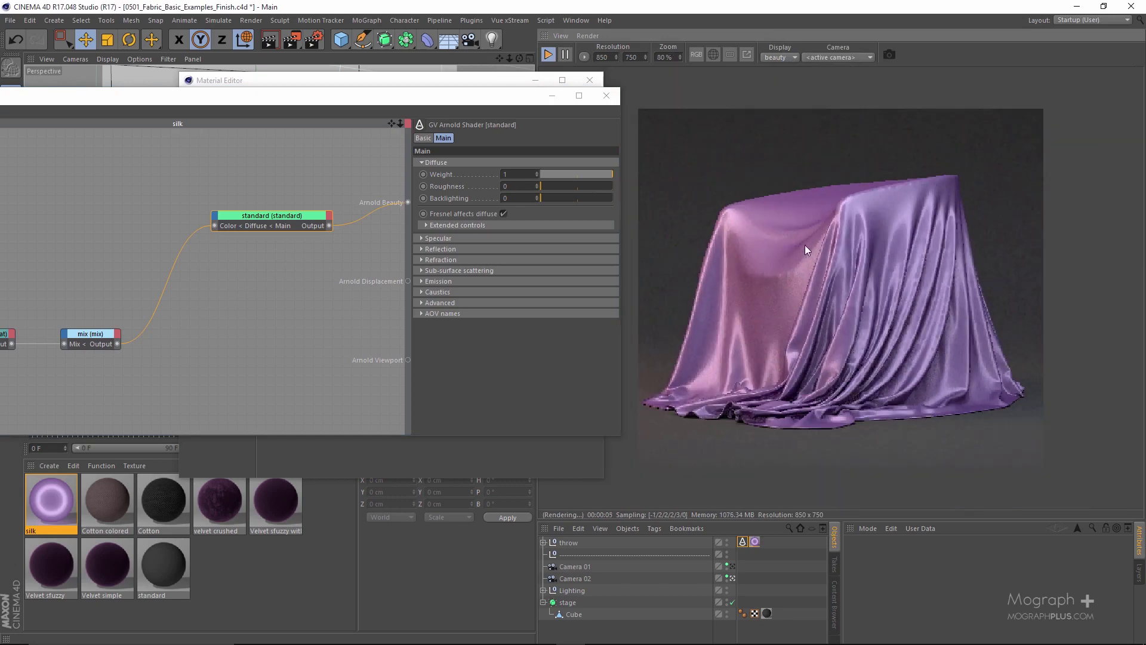
scroll(751, 259, "up", 1)
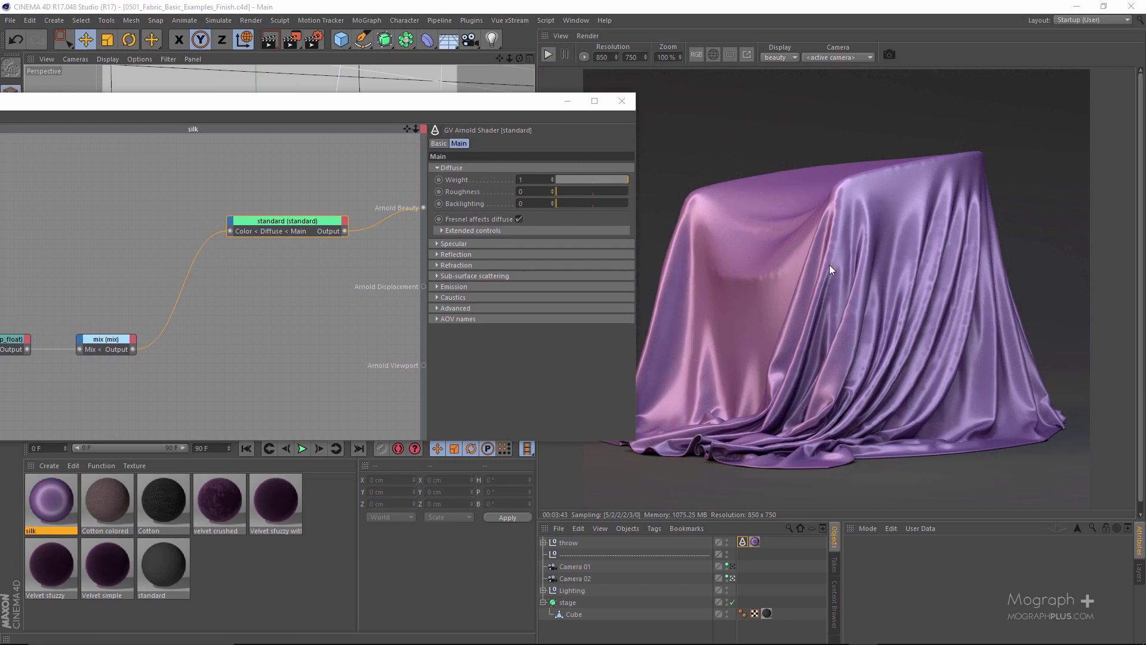
scroll(830, 268, "up", 3)
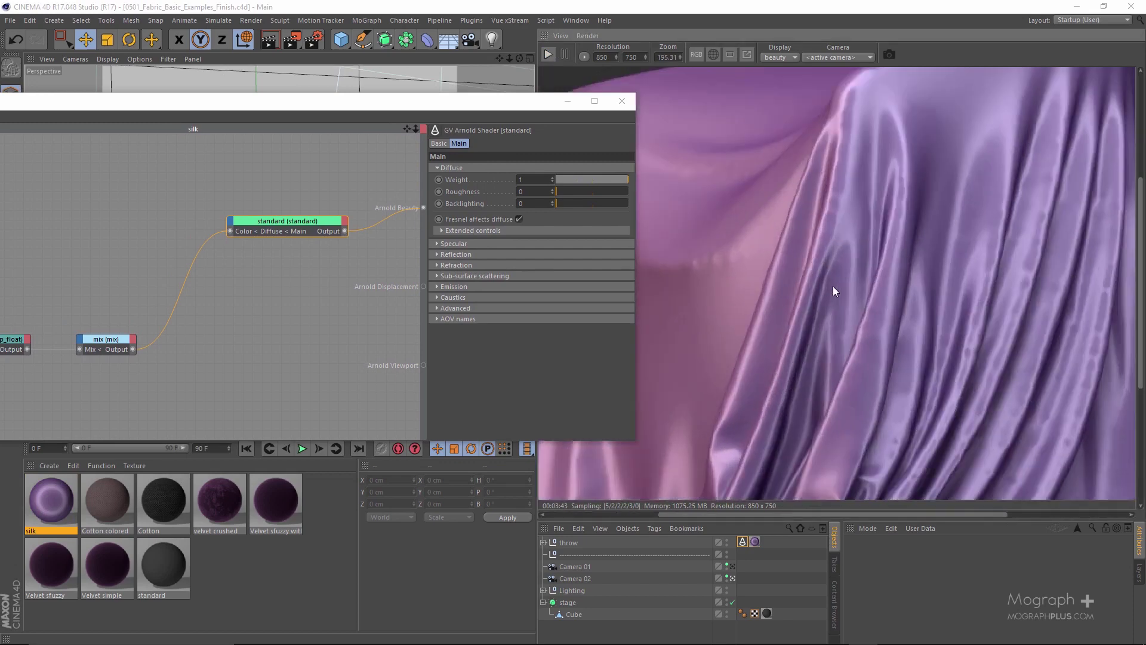
scroll(846, 292, "down", 3)
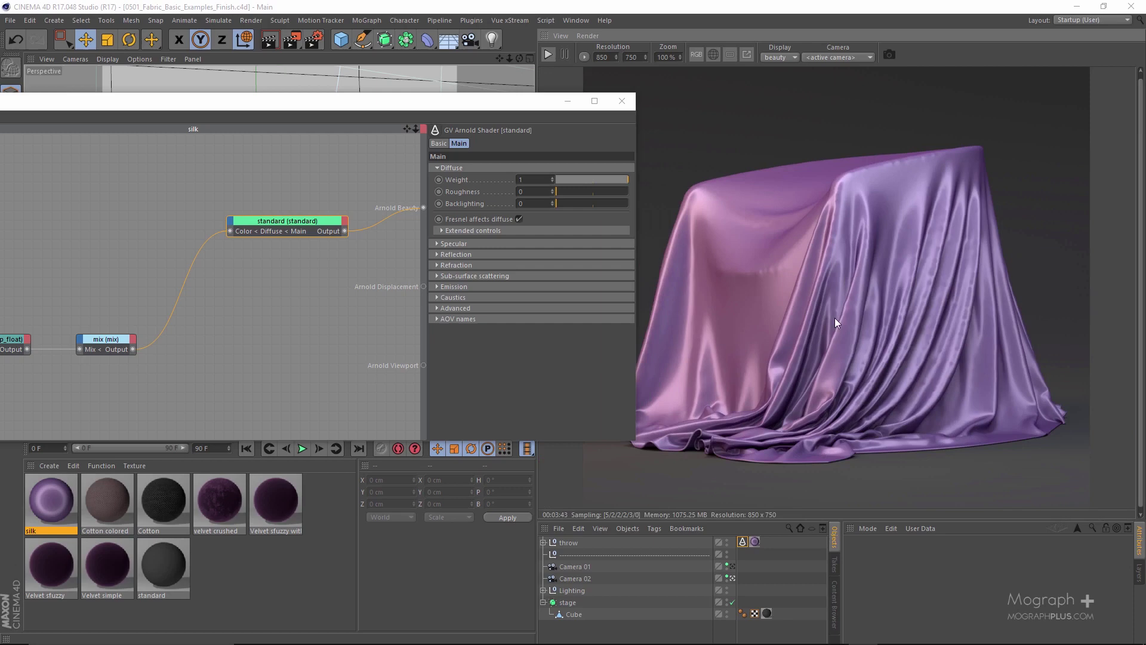
scroll(835, 318, "up", 3)
scroll(842, 292, "down", 3)
scroll(774, 306, "up", 3)
scroll(801, 253, "down", 1)
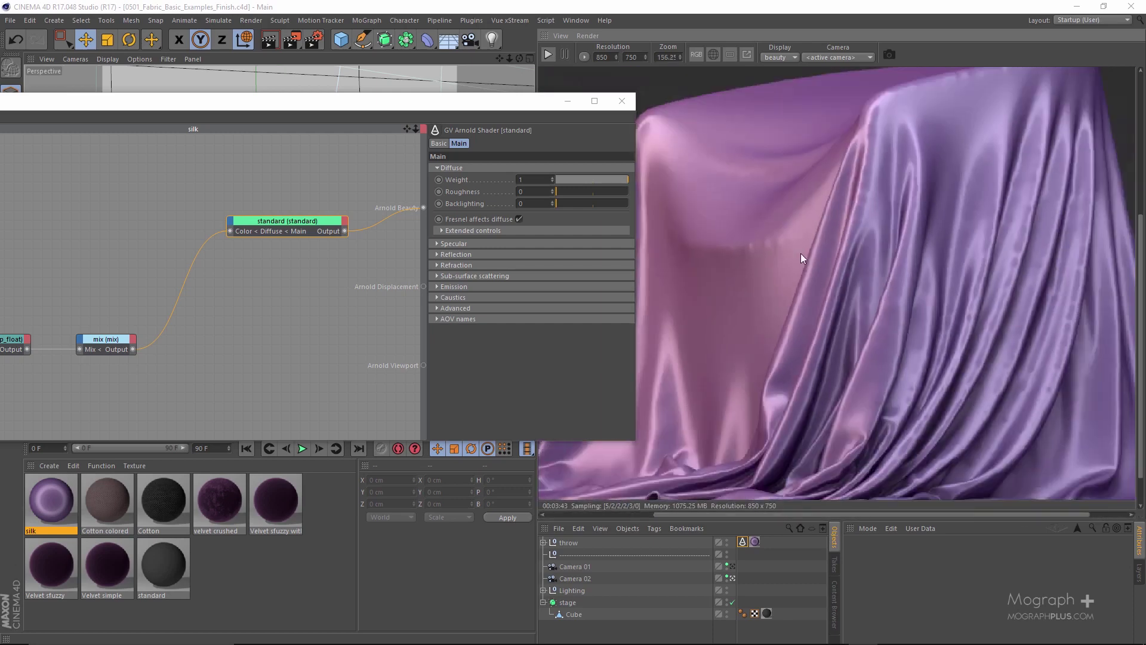
scroll(800, 253, "down", 1)
scroll(763, 233, "up", 1)
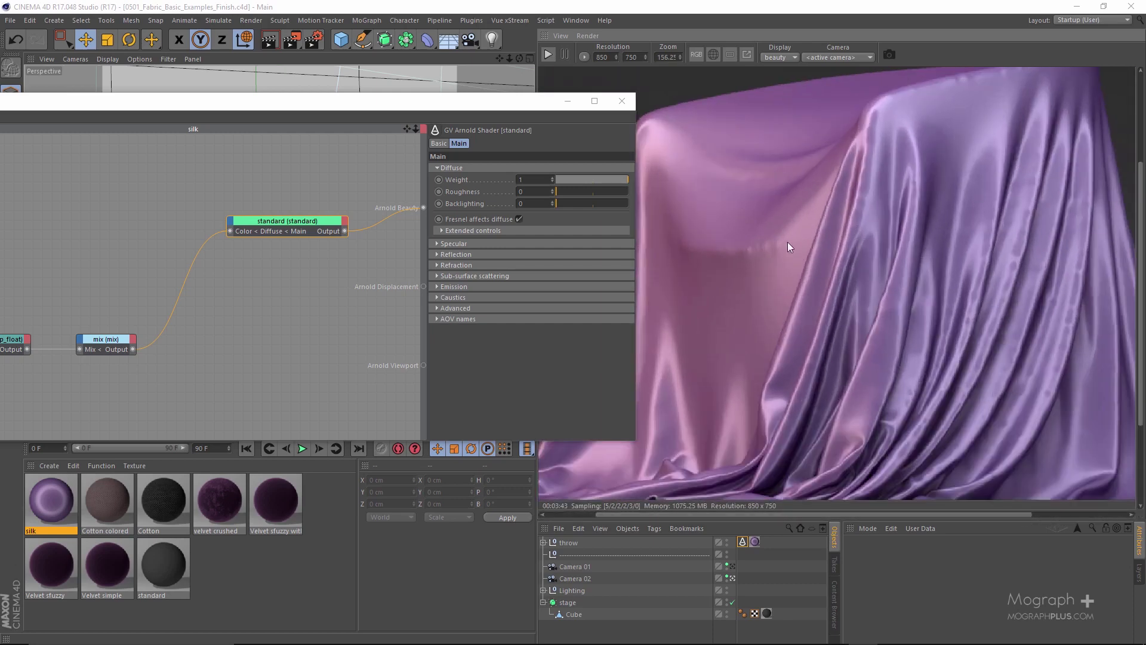
- Close the silk network and create another Arnold standard surface material
left_click_drag(433, 106, 554, 99)
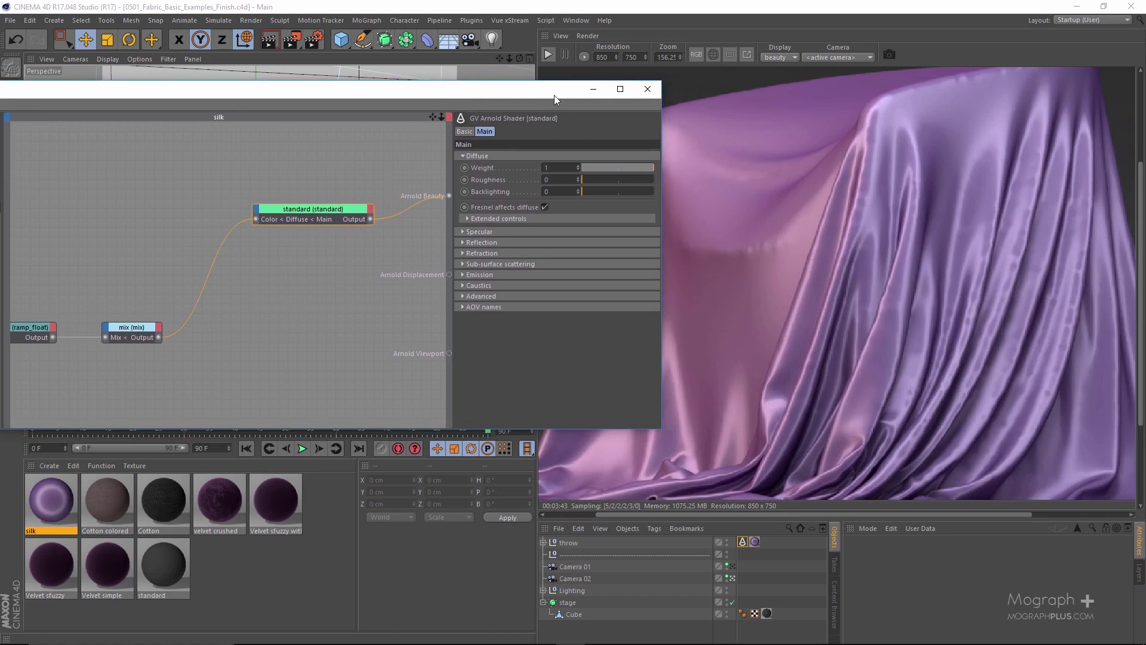
left_click(649, 91)
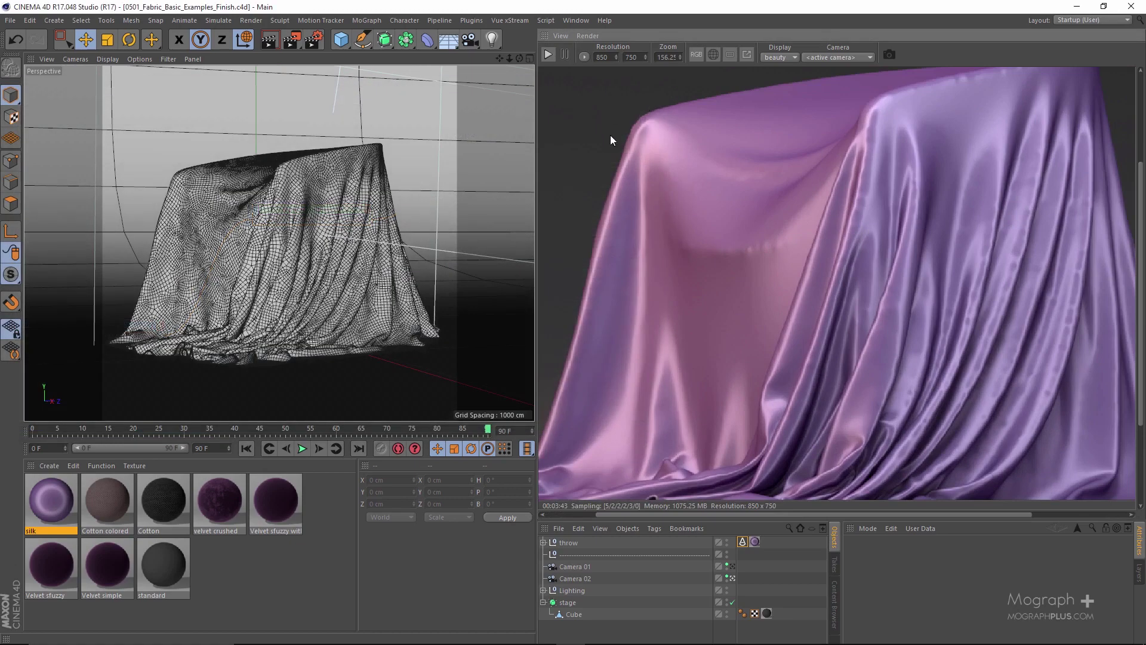
left_click(45, 465)
mouse_move(89, 511)
mouse_move(217, 525)
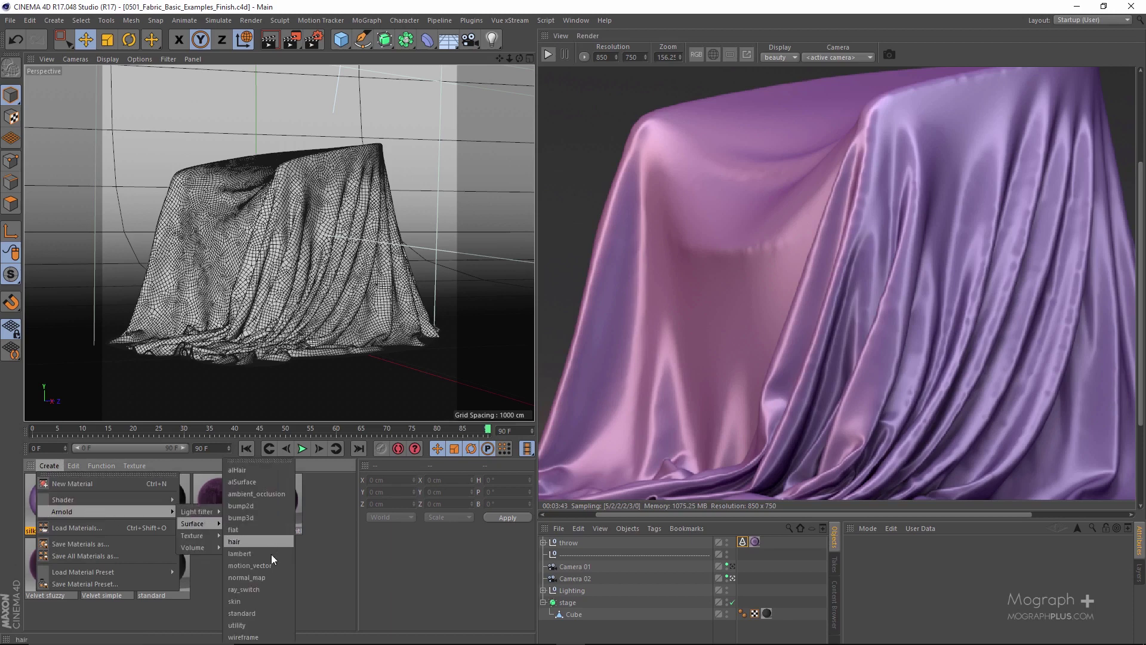
left_click(260, 604)
- Assign standard_01 to the throw cloth and open its node network
left_click_drag(61, 498, 755, 542)
double_click(43, 502)
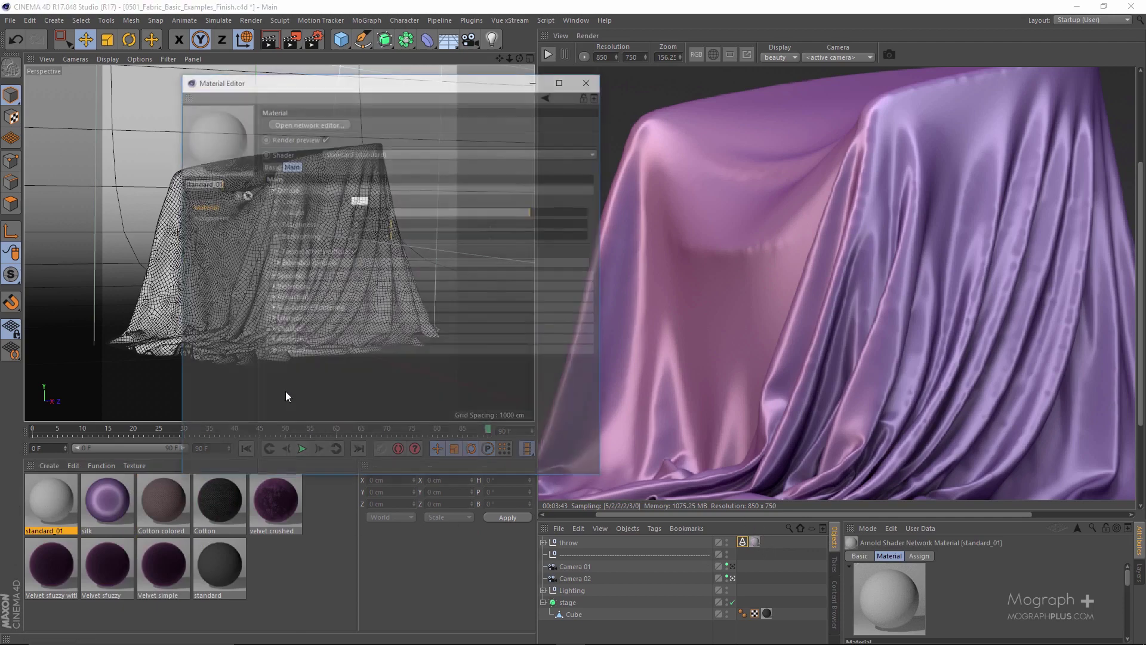
left_click(308, 123)
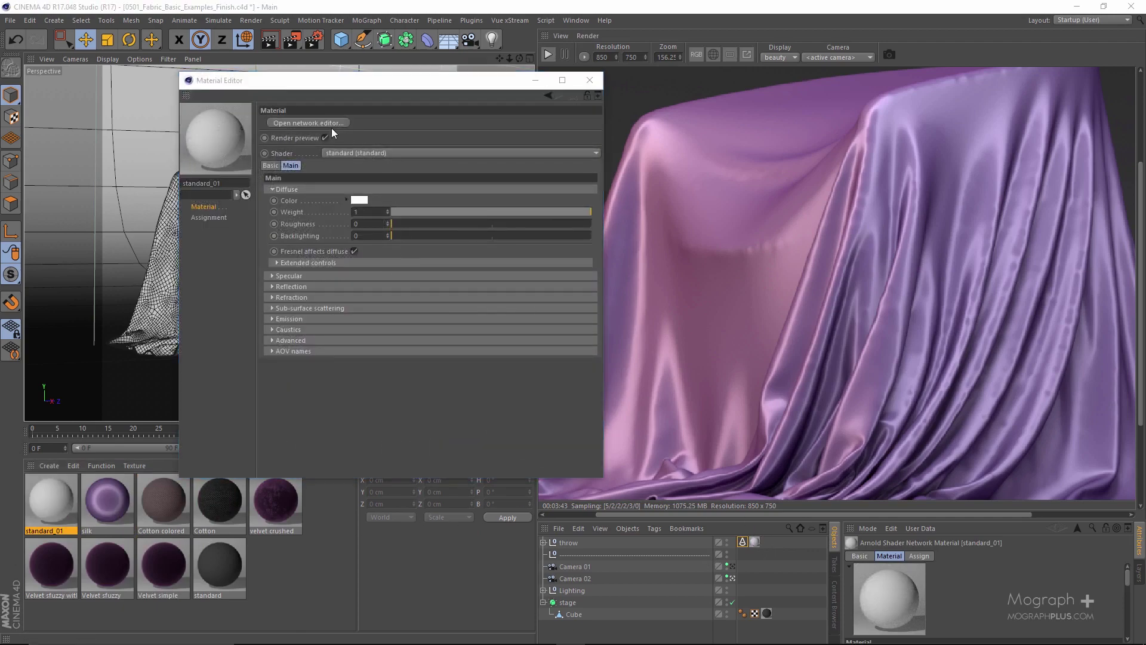
- Close the material settings and reposition the standard node in the graph
left_click(596, 78)
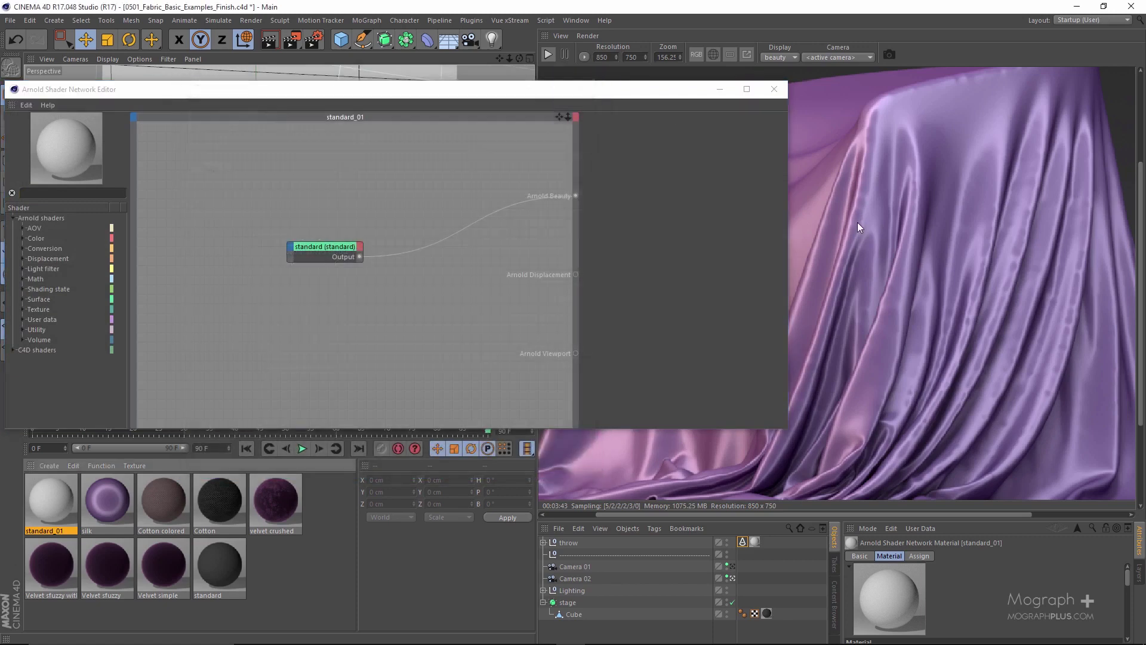
scroll(857, 222, "down", 2)
left_click_drag(511, 91, 536, 77)
left_click(314, 243)
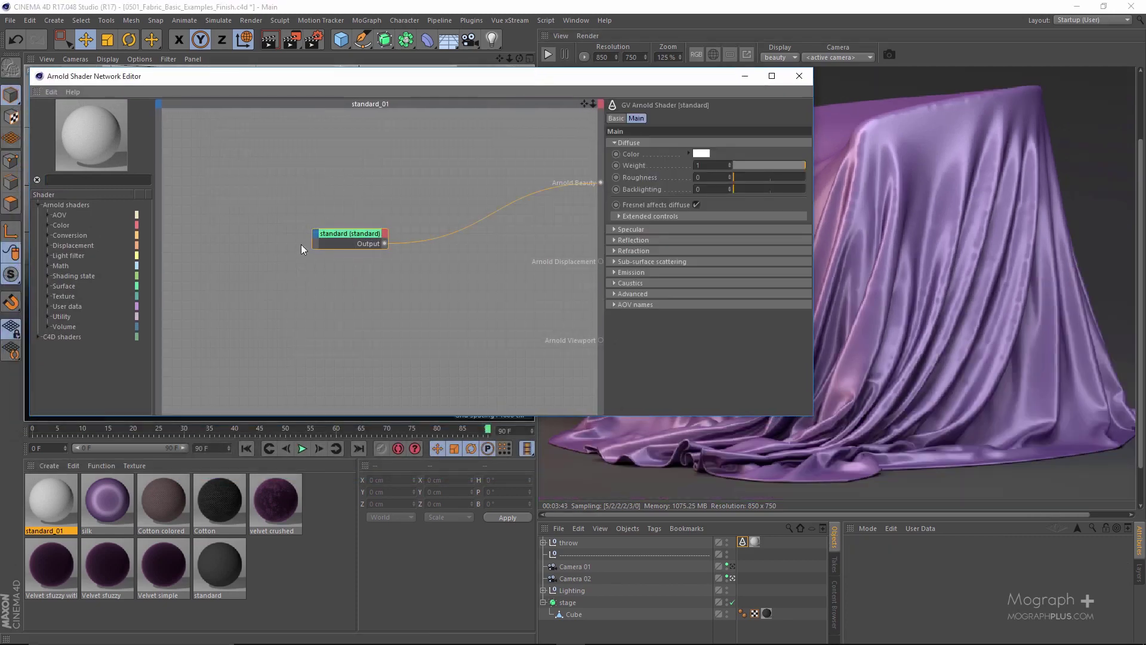
left_click_drag(314, 242, 305, 212)
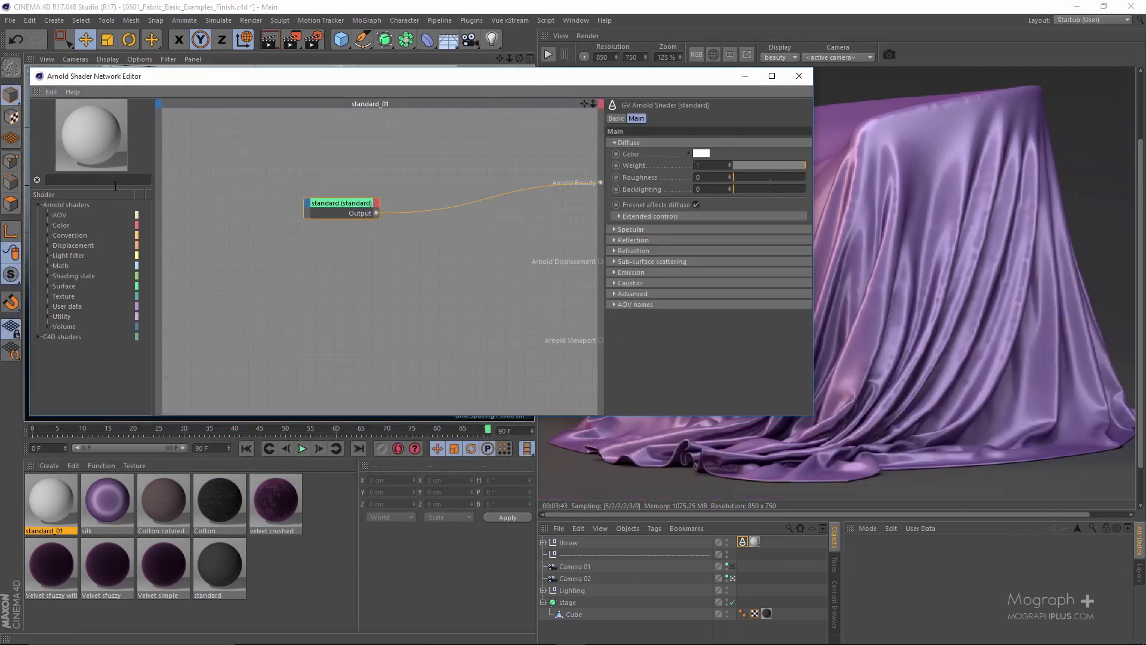
- Add facing_ratio and mix shader nodes to the graph
left_click(115, 181)
type("fac")
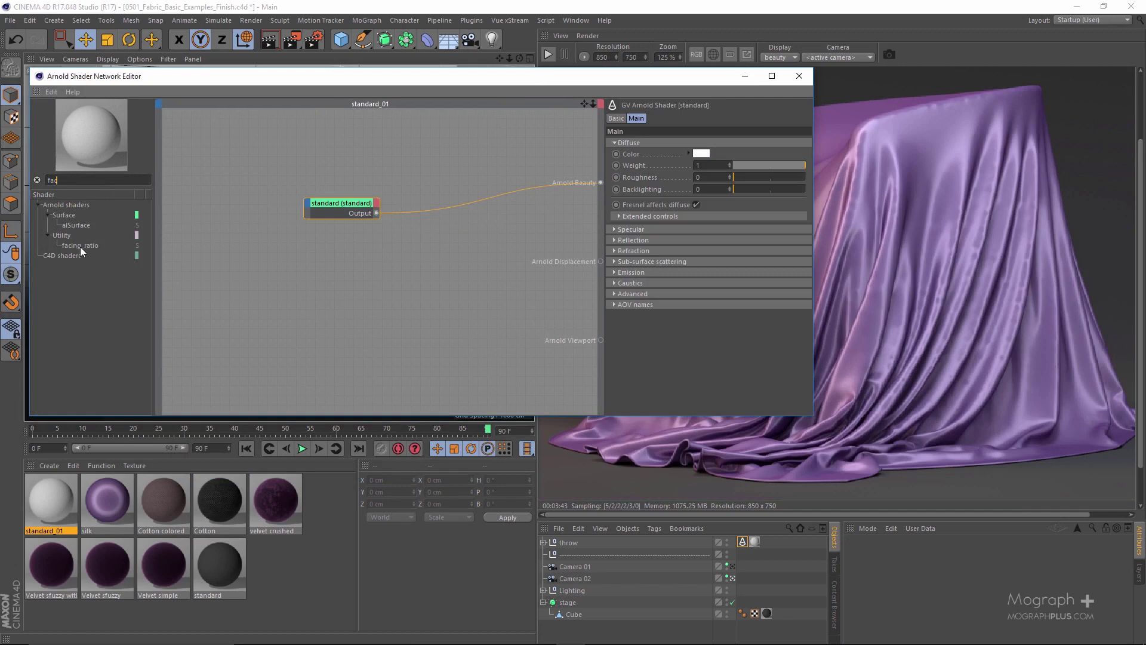
left_click_drag(80, 246, 246, 295)
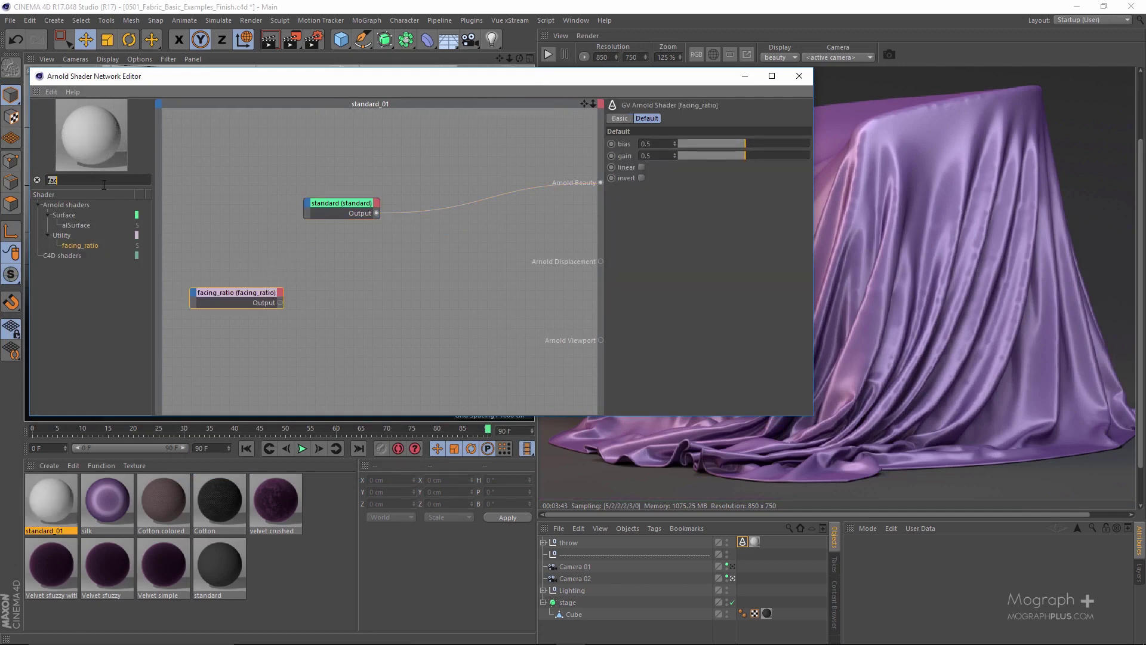
key("BackSpace")
key("BackSpace")
key("BackSpace")
type("mix")
left_click_drag(77, 224, 357, 276)
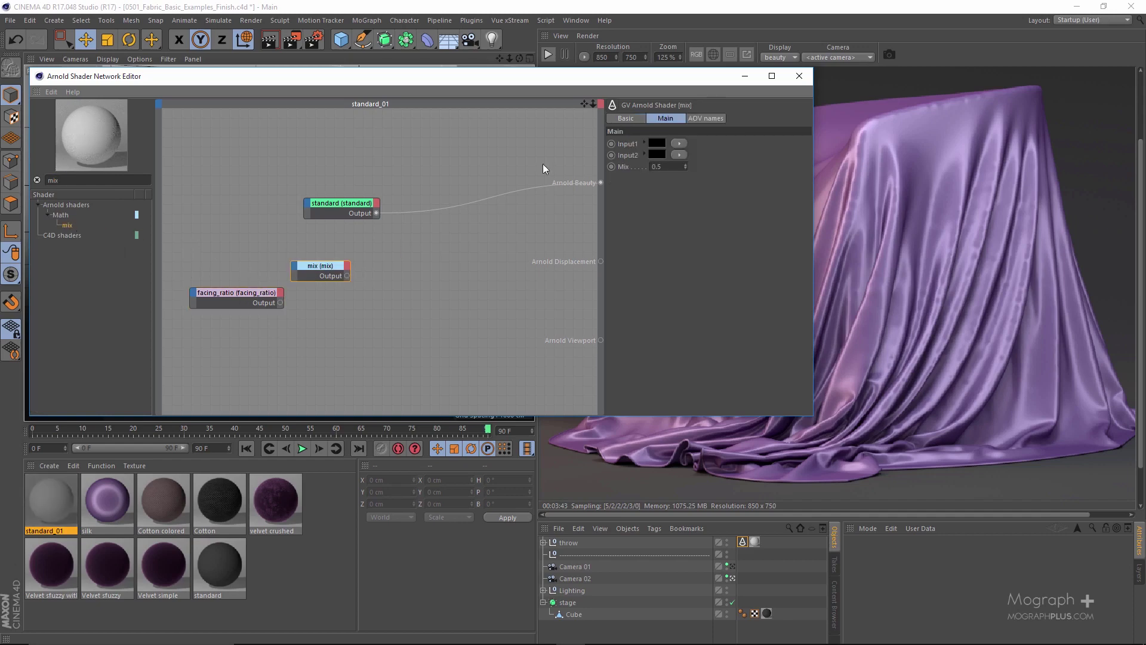
- Set the mix Input1 to blue and Input2 to light blue from the fabric palette
left_click(660, 147)
scroll(681, 327, "down", 3)
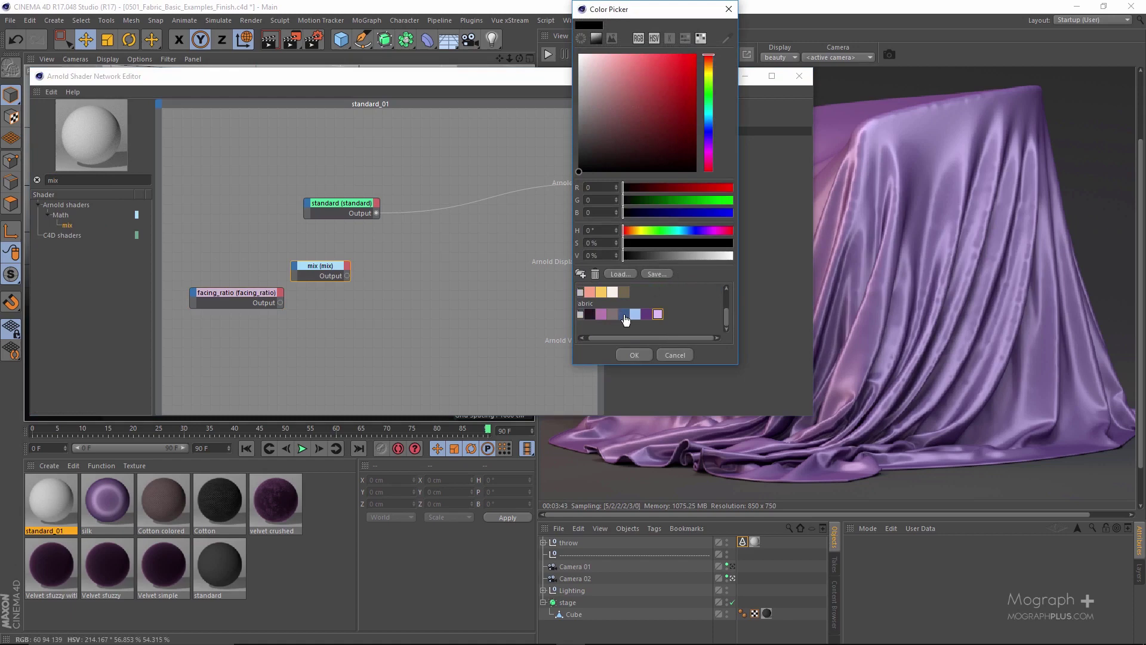
left_click(624, 315)
left_click(635, 354)
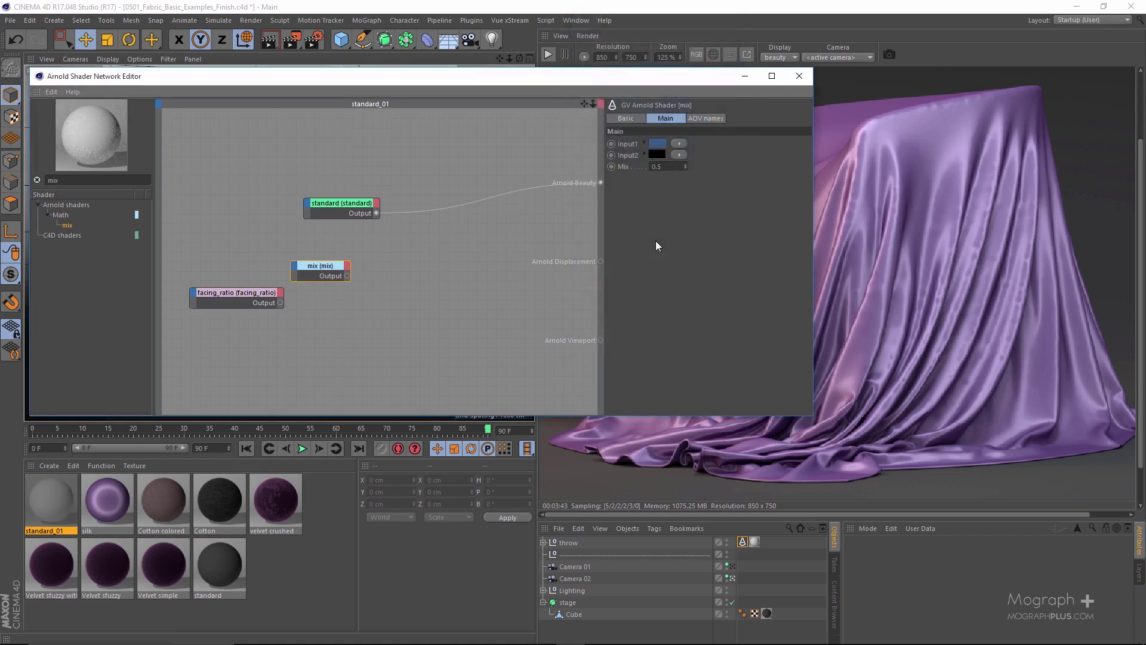
left_click(659, 154)
scroll(673, 320, "down", 3)
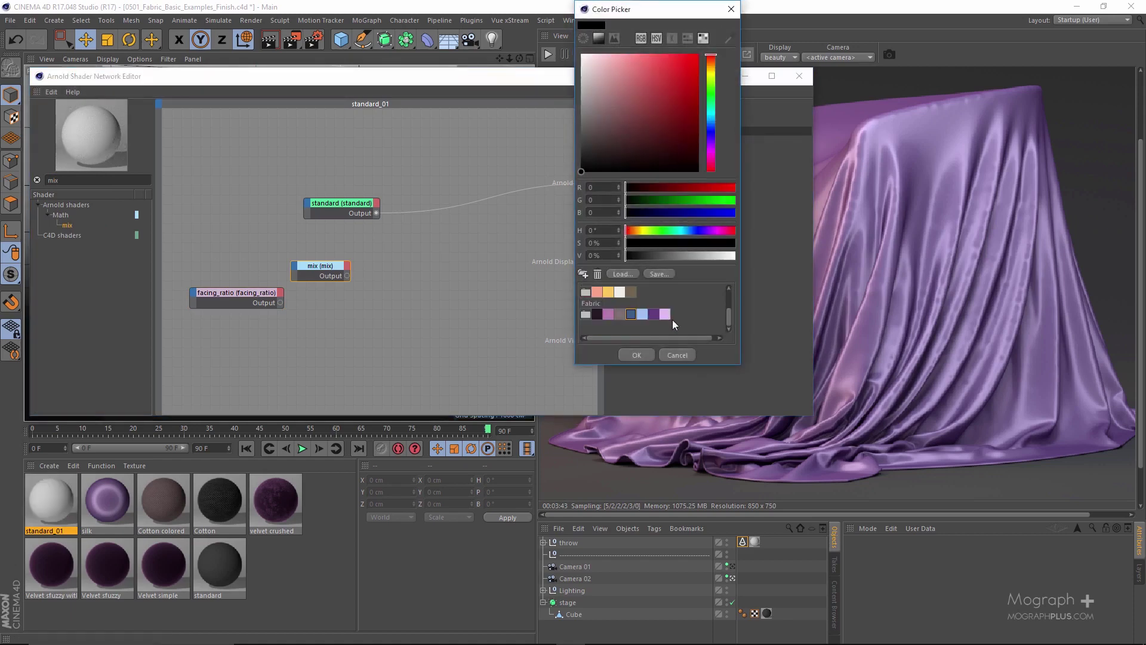
left_click(637, 316)
left_click(636, 355)
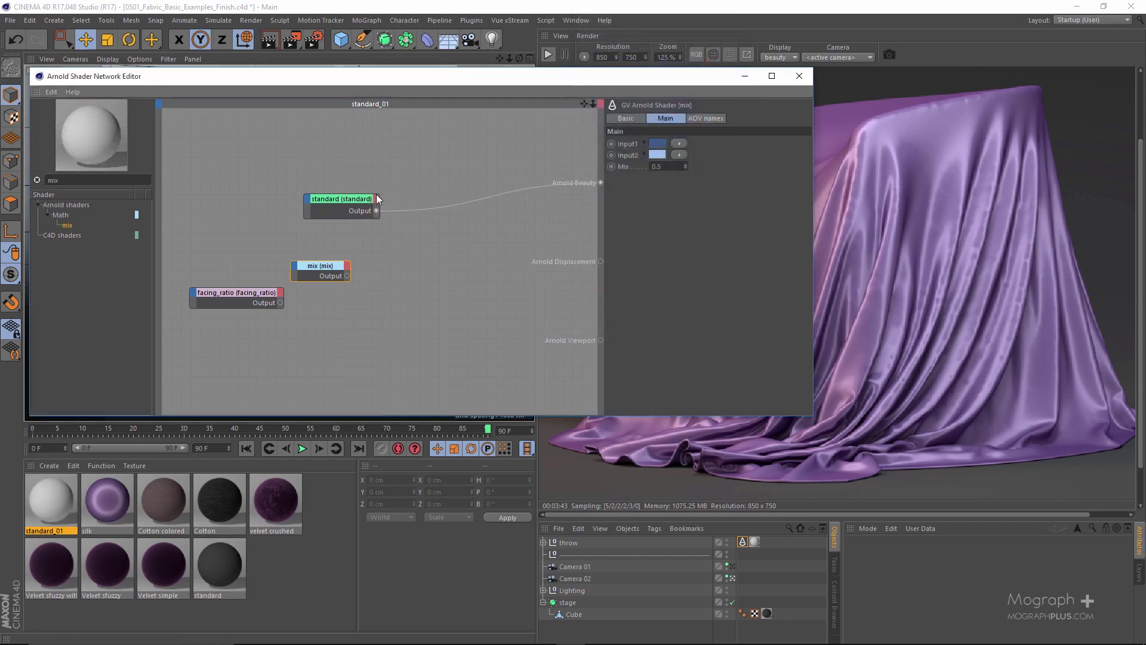
- Connect facing_ratio's output to the mix's Mix blend input
left_click_drag(339, 203, 403, 195)
left_click_drag(206, 282, 221, 327)
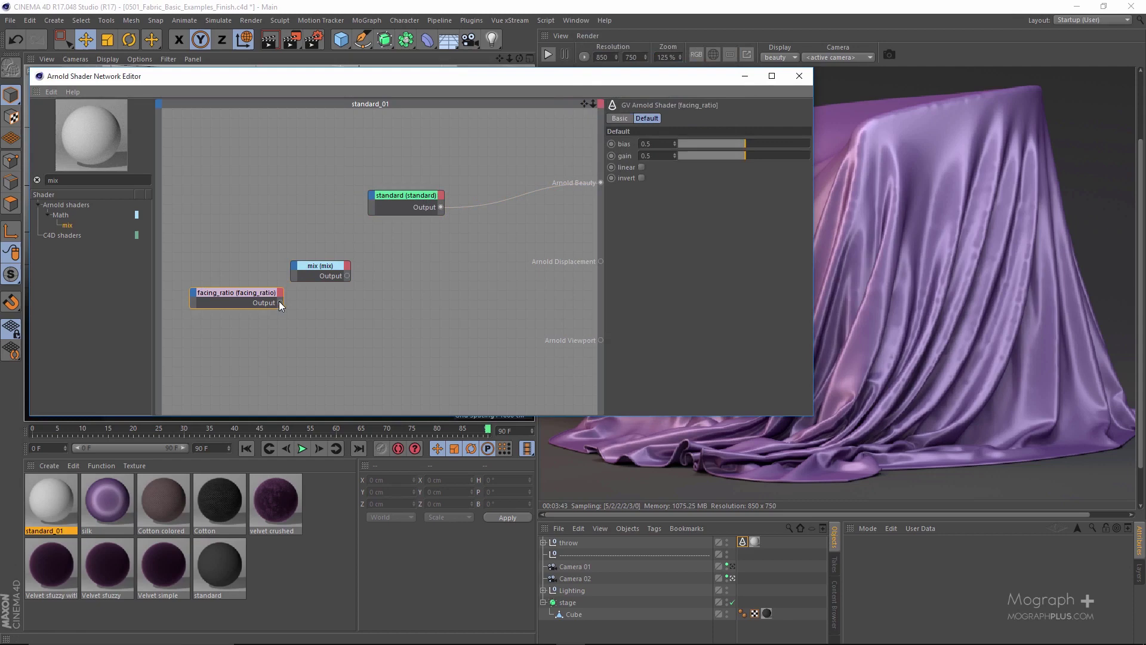
left_click_drag(279, 302, 297, 268)
mouse_move(309, 272)
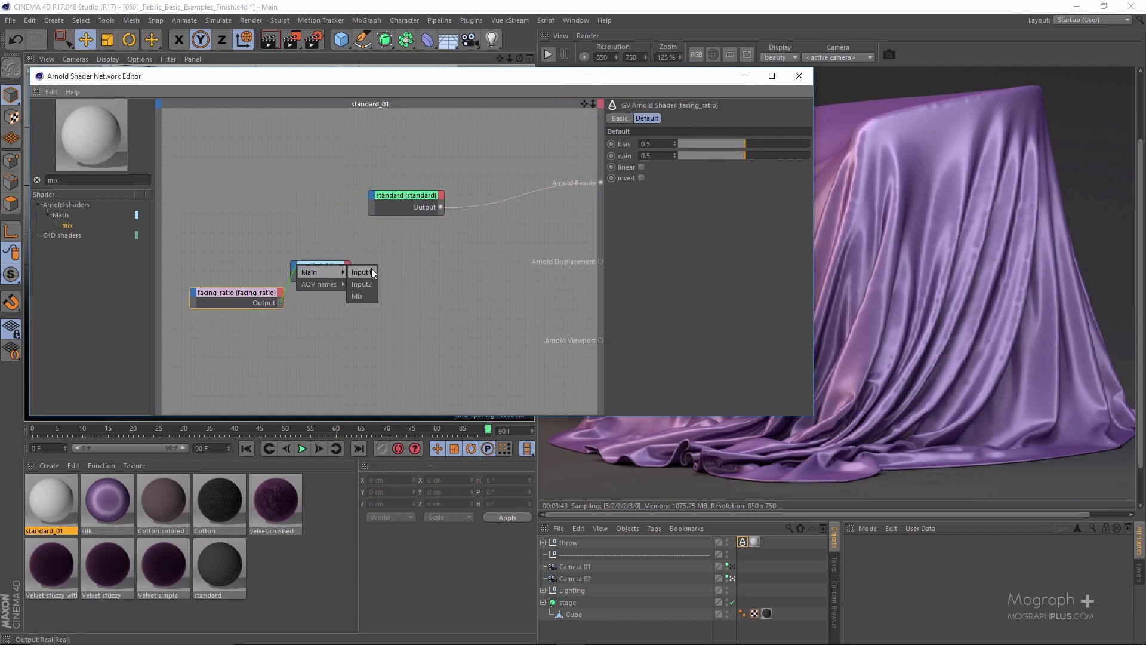
left_click(358, 297)
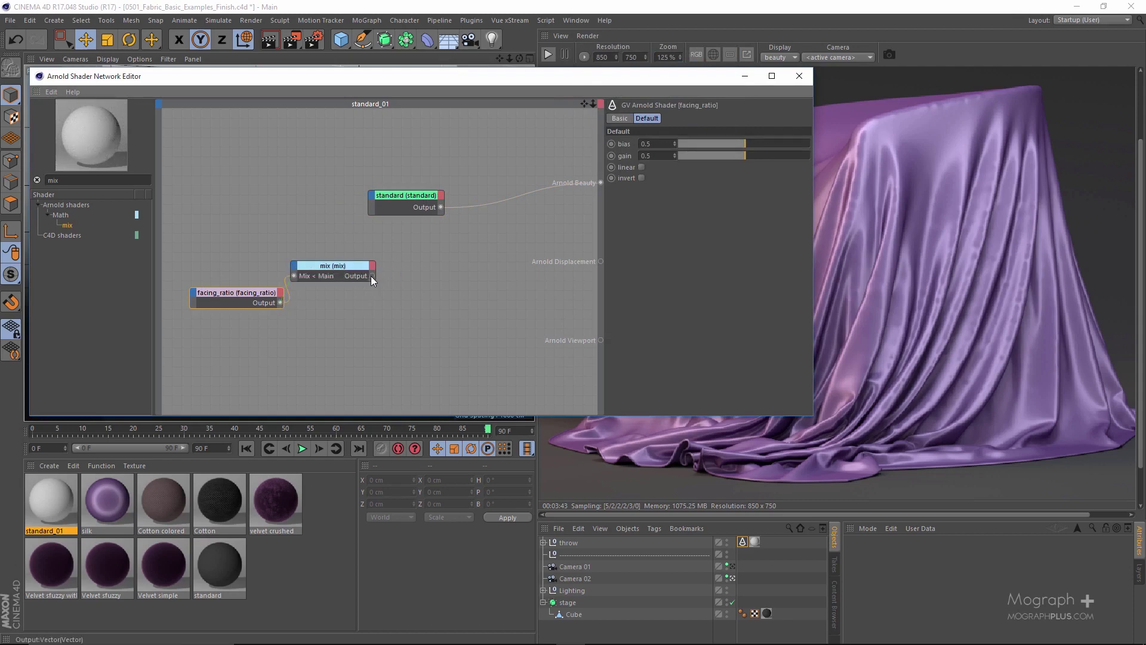
- Feed the mix into the standard shader's diffuse Color and start the IPR render
left_click_drag(373, 200, 374, 200)
mouse_move(438, 199)
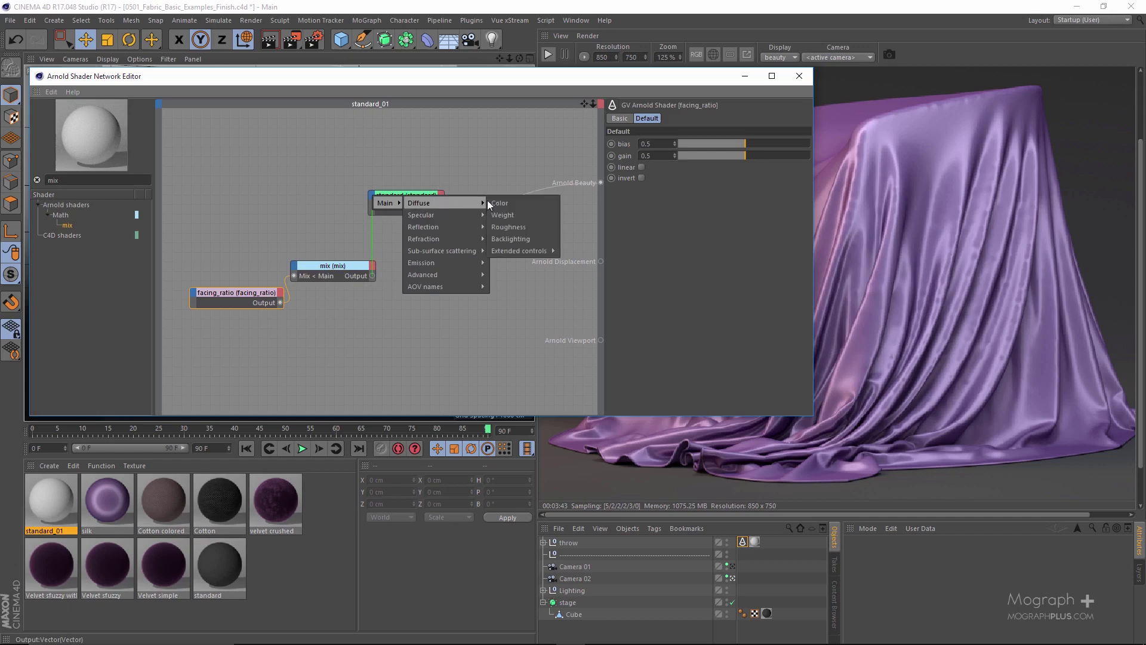
mouse_move(487, 200)
left_click(537, 202)
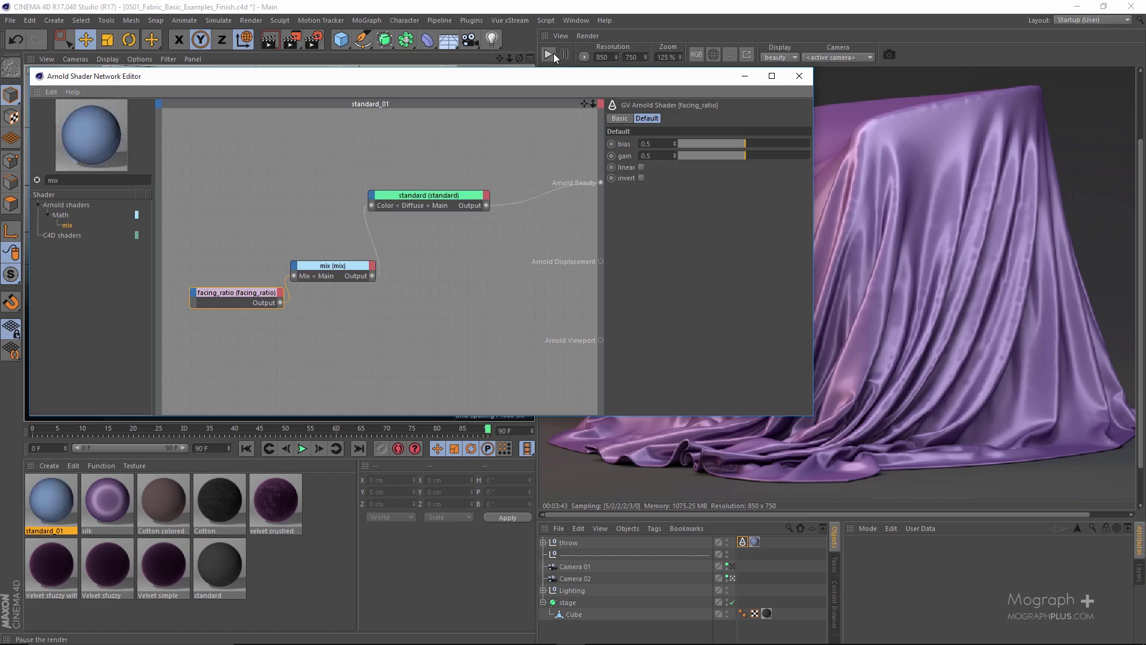
left_click(548, 55)
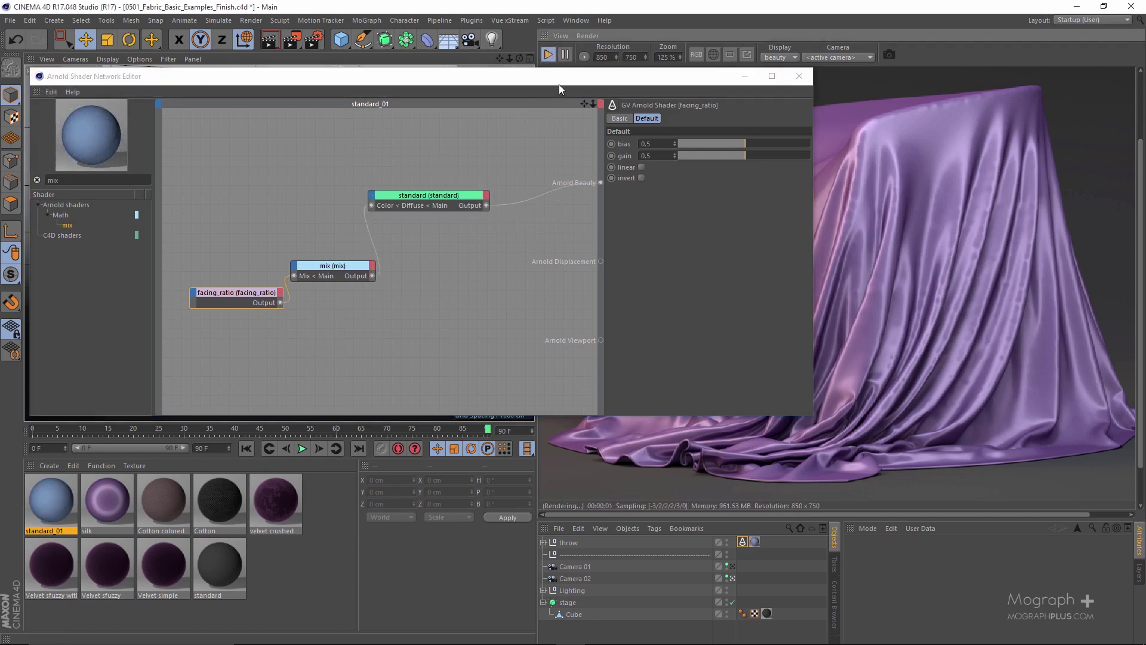
left_click_drag(569, 81, 417, 71)
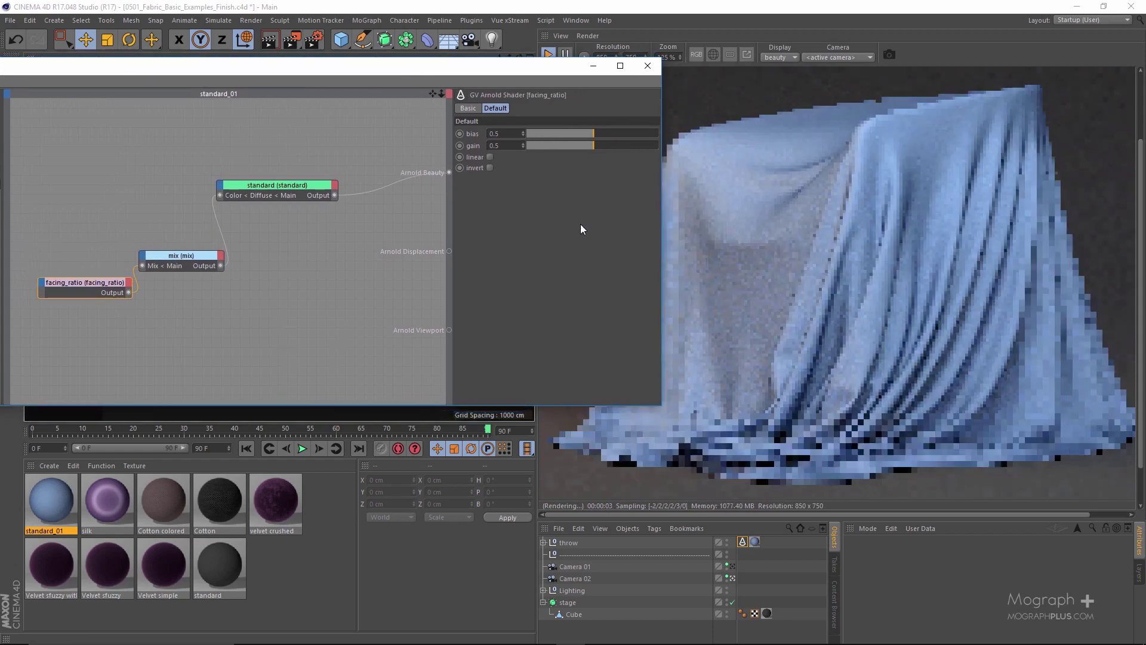
- Invert the facing_ratio falloff and raise its bias to 0.77
left_click(490, 168)
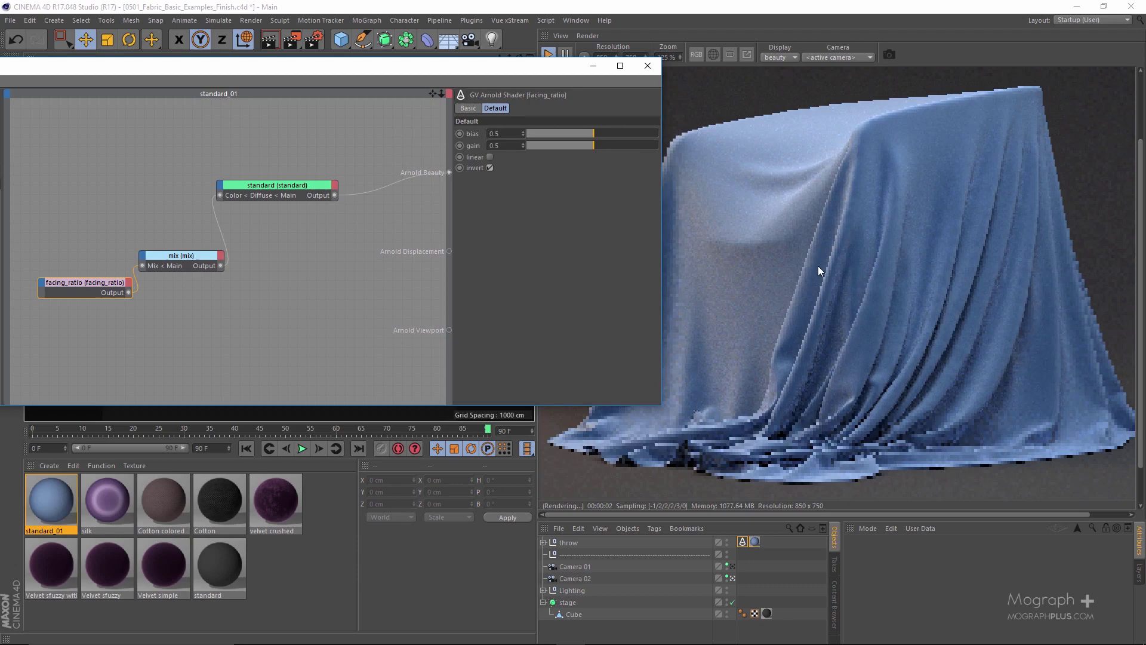
scroll(800, 274, "down", 1)
scroll(782, 286, "up", 1)
left_click_drag(359, 66, 413, 88)
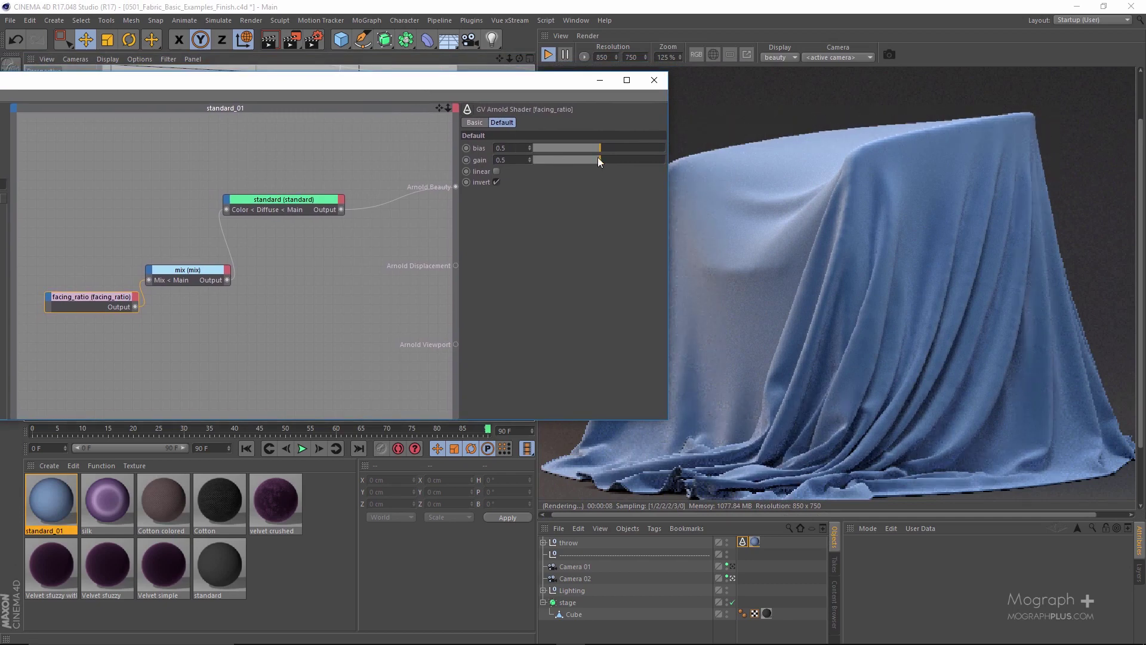
left_click_drag(620, 148, 636, 145)
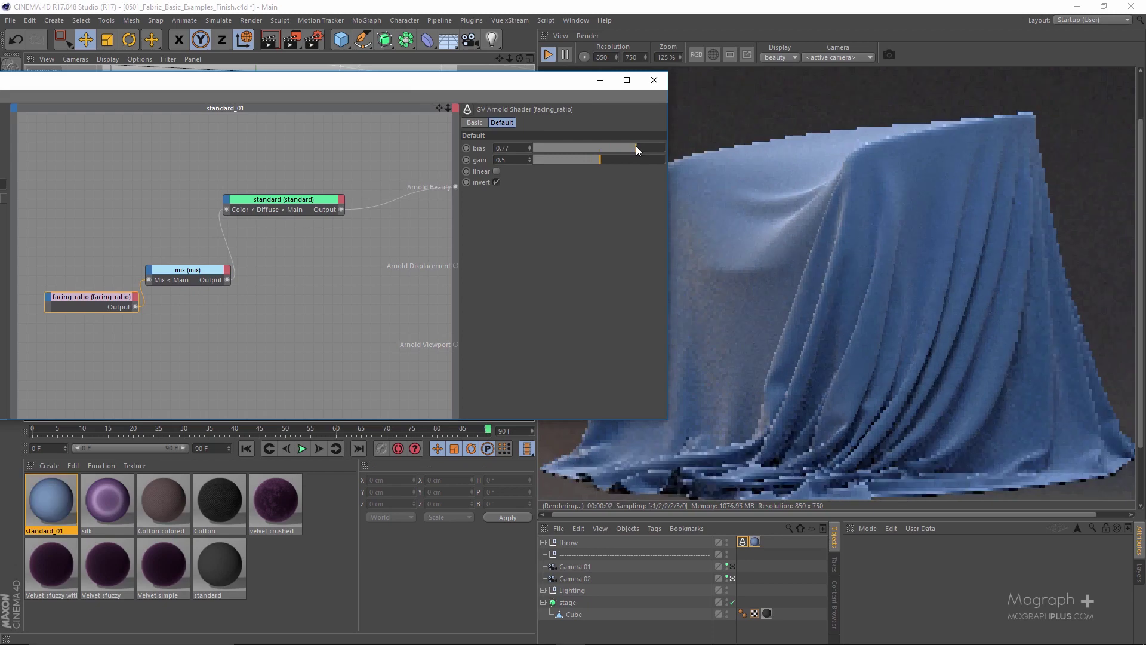
- Set the facing_ratio gain to 0.47
double_click(508, 160)
type("0.45")
key("Return")
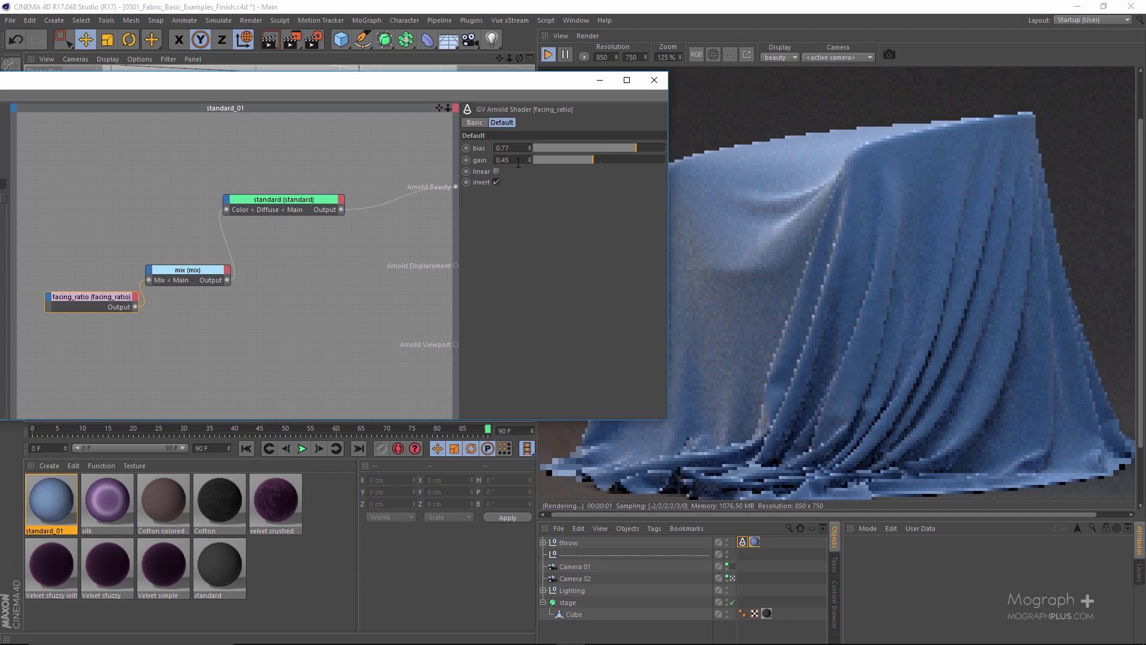
double_click(517, 160)
type("0.47")
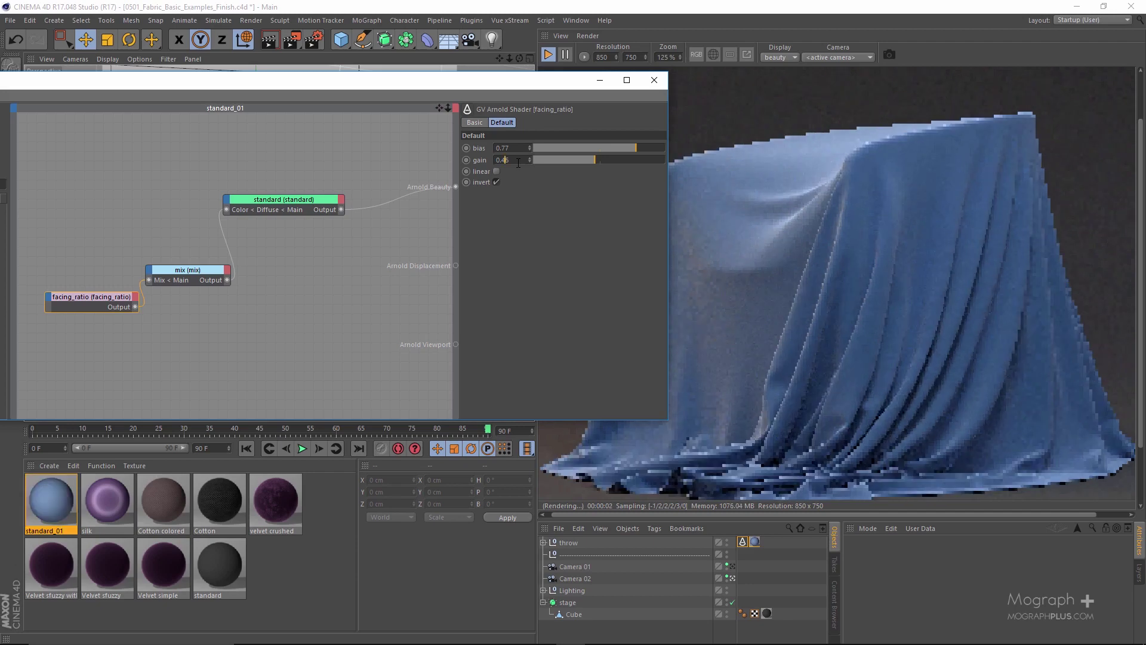
key("Return")
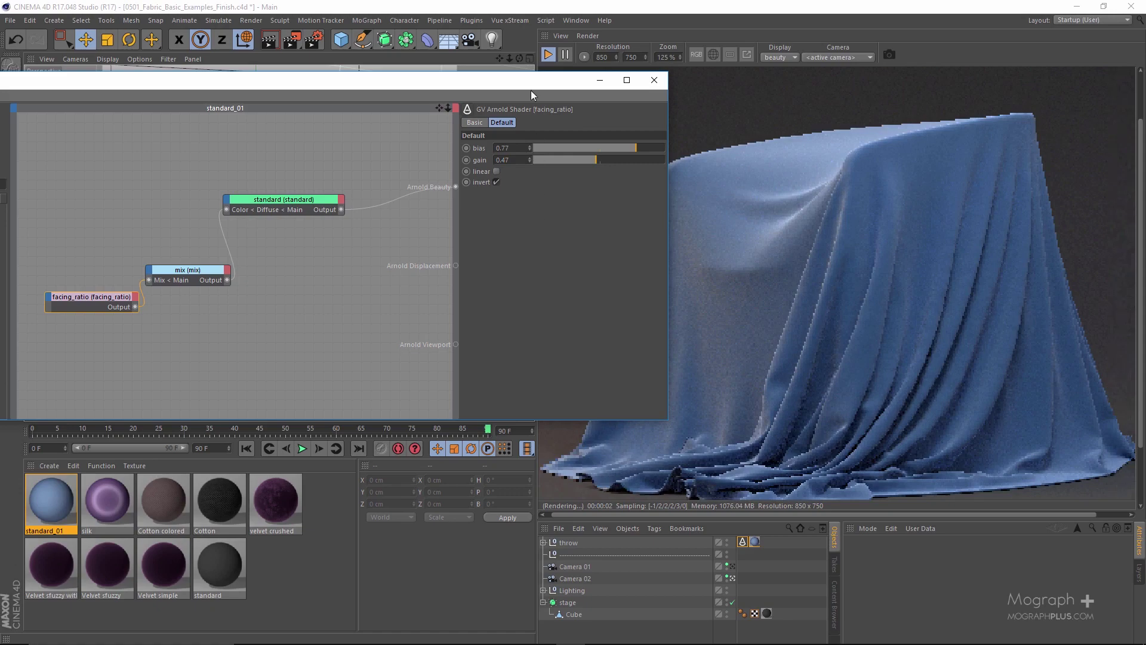
left_click_drag(531, 90, 714, 82)
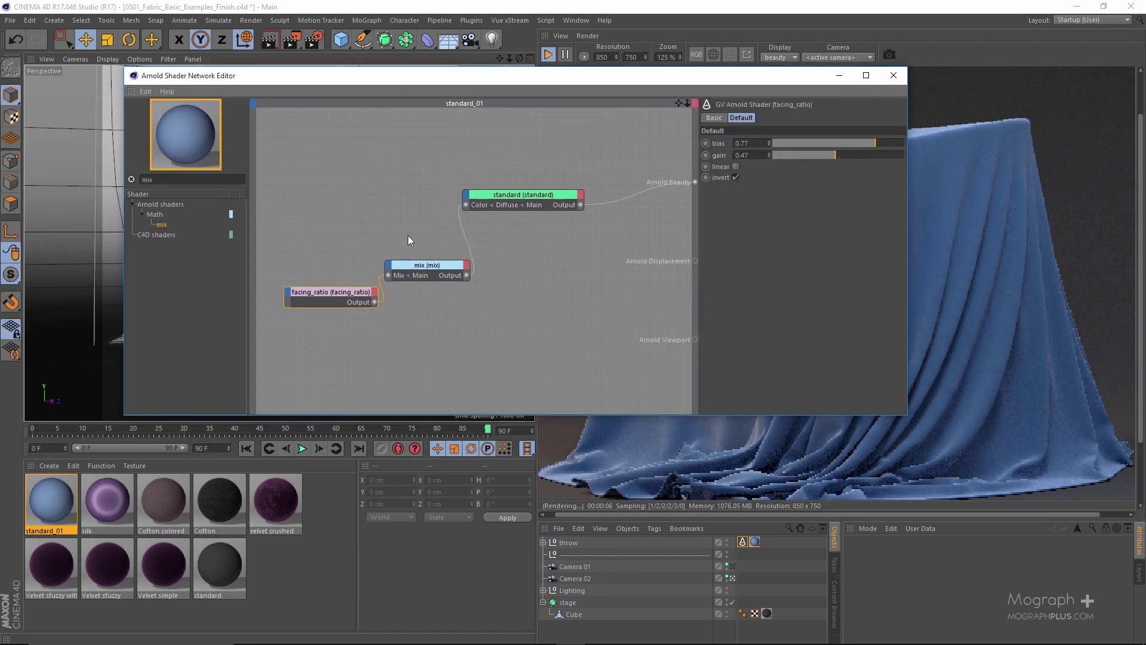
- Rearrange the graph: move facing_ratio and mix up-left, and shift standard right
left_click_drag(428, 225, 315, 328)
left_click_drag(418, 266, 393, 196)
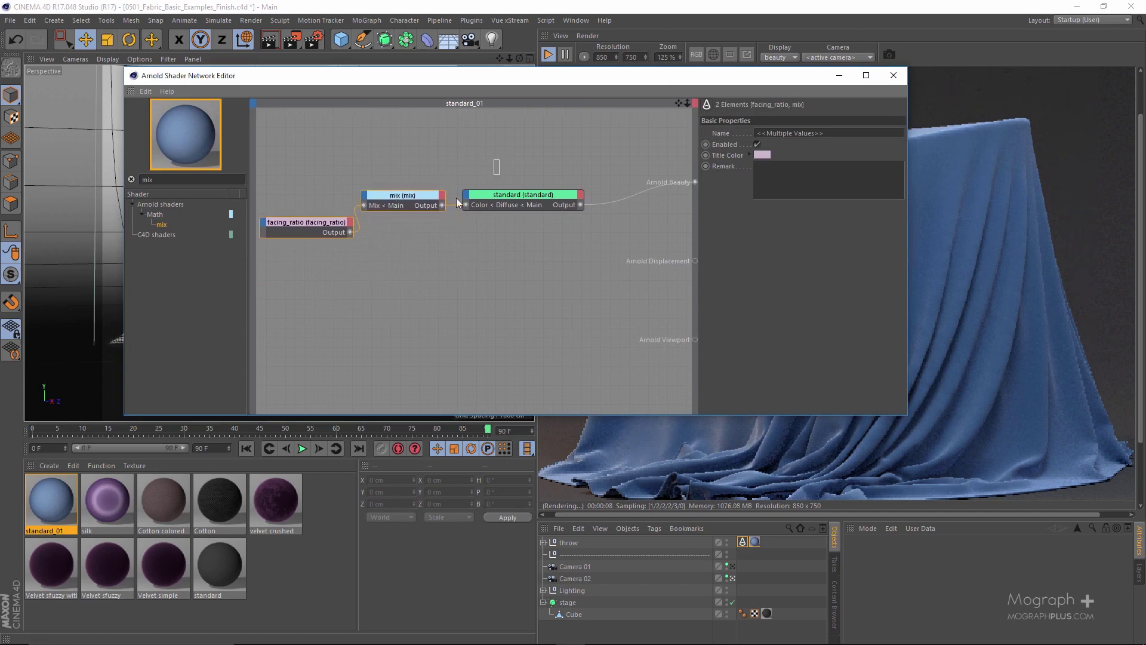
left_click(490, 195, "shift")
left_click_drag(513, 195, 579, 197)
left_click(321, 221)
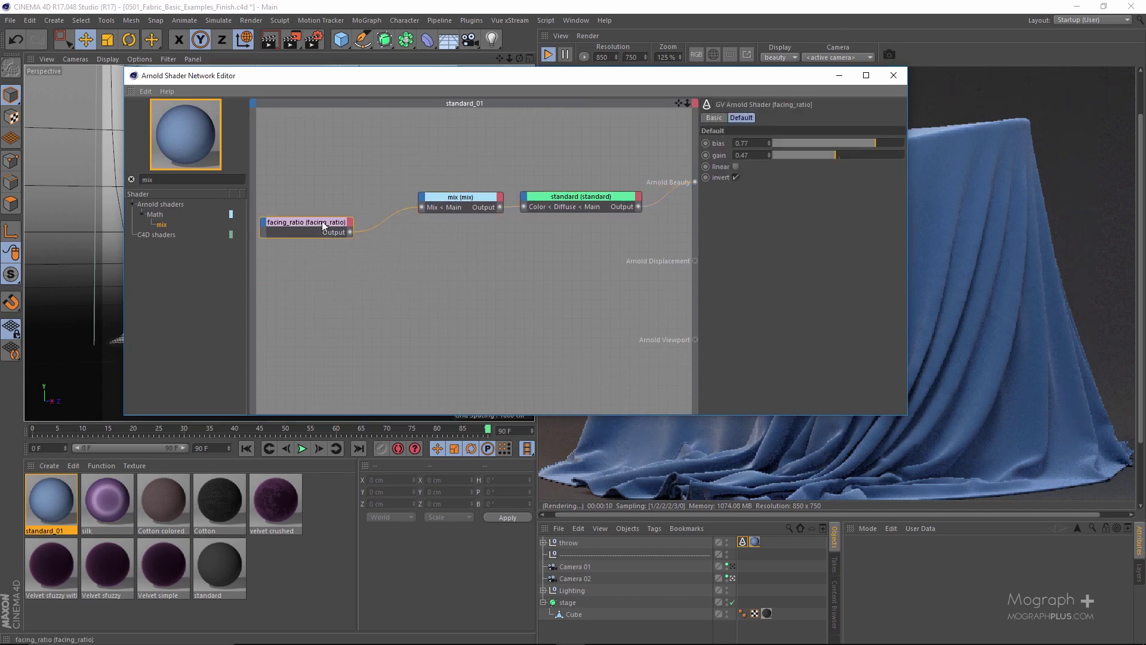
left_click_drag(322, 224, 329, 202)
- Add an image node and insert a normal_displacement node after it
double_click(218, 179)
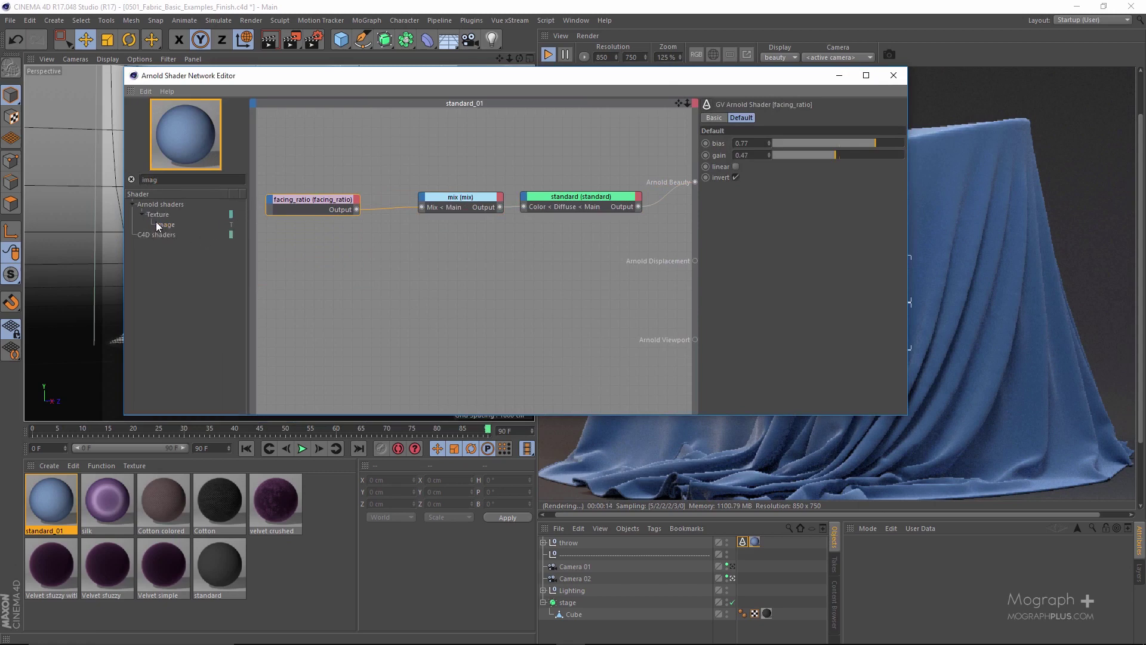
left_click_drag(158, 225, 395, 311)
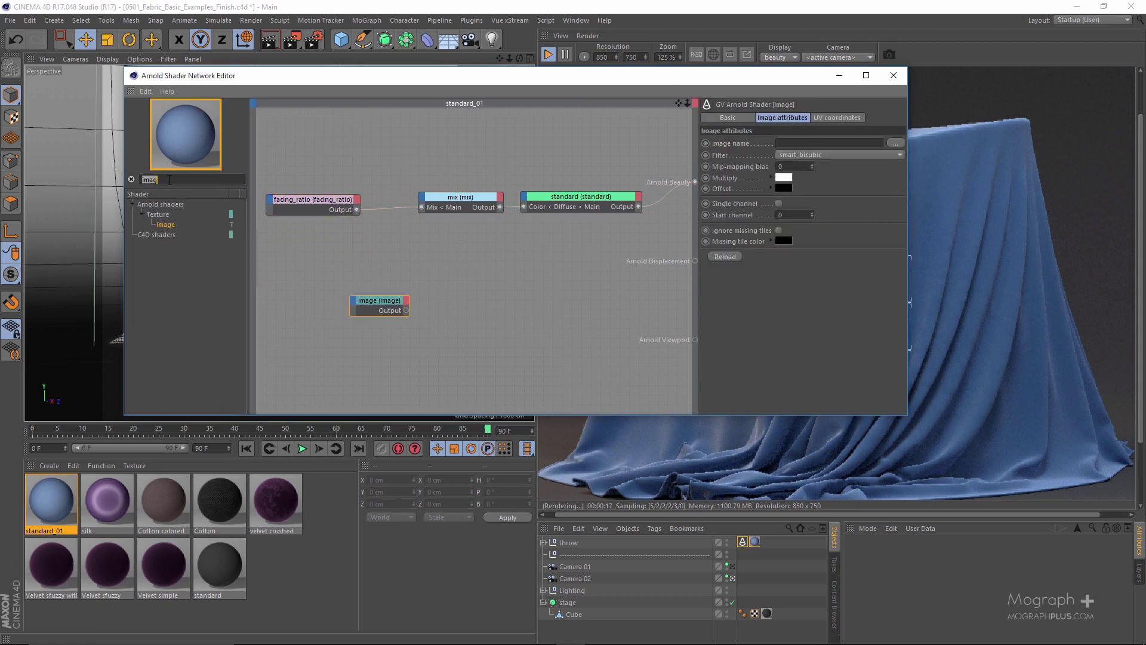
type("dis")
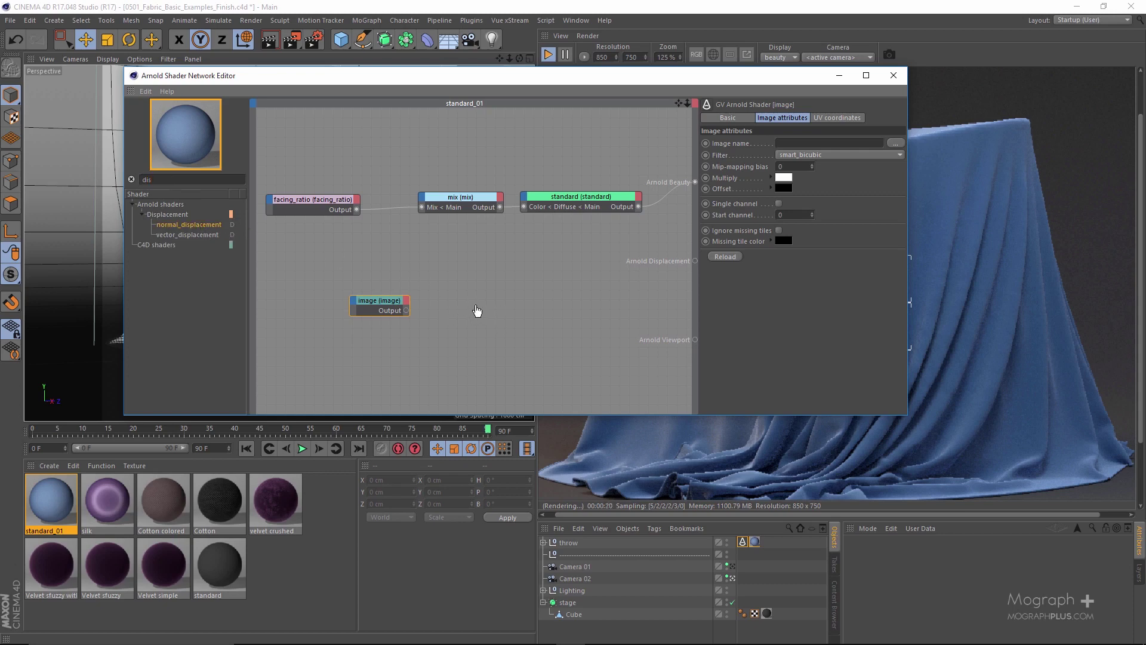
right_click(376, 306)
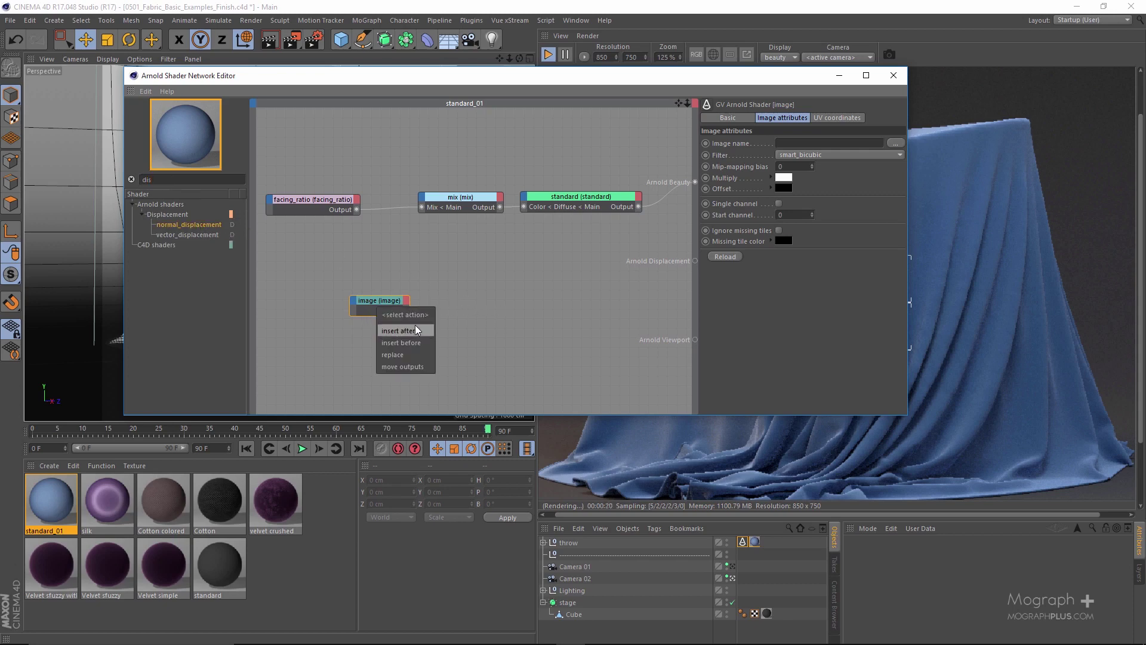
left_click(414, 325)
mouse_move(509, 349)
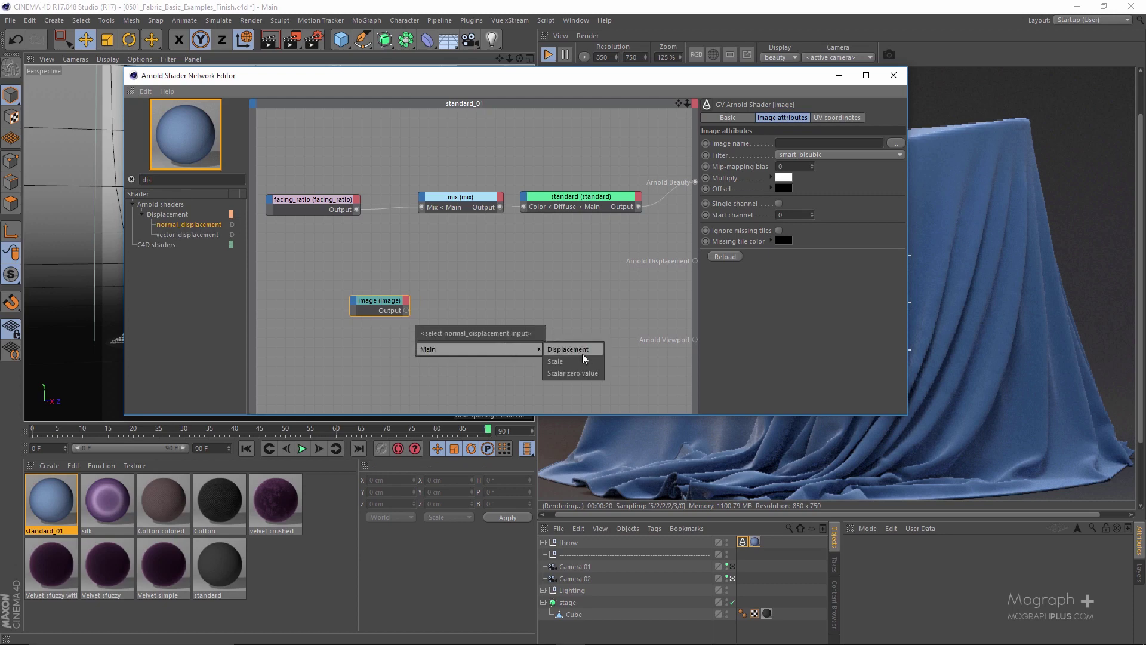
left_click(579, 350)
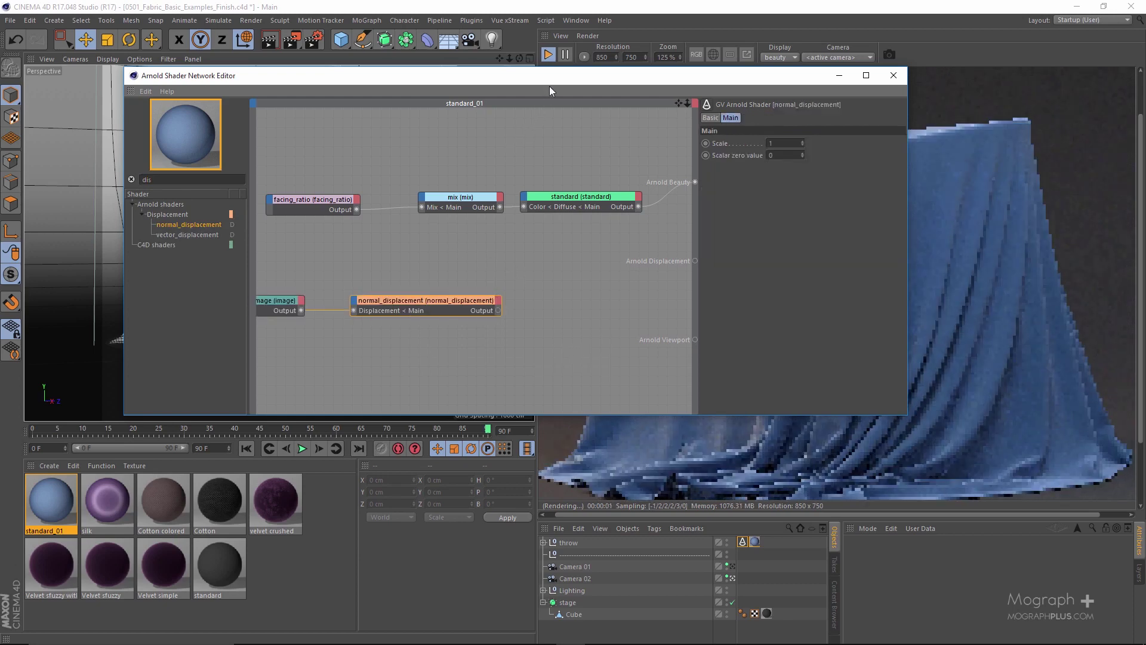
left_click_drag(549, 89, 384, 117)
- Load Towel.png into the image node
left_click(113, 328)
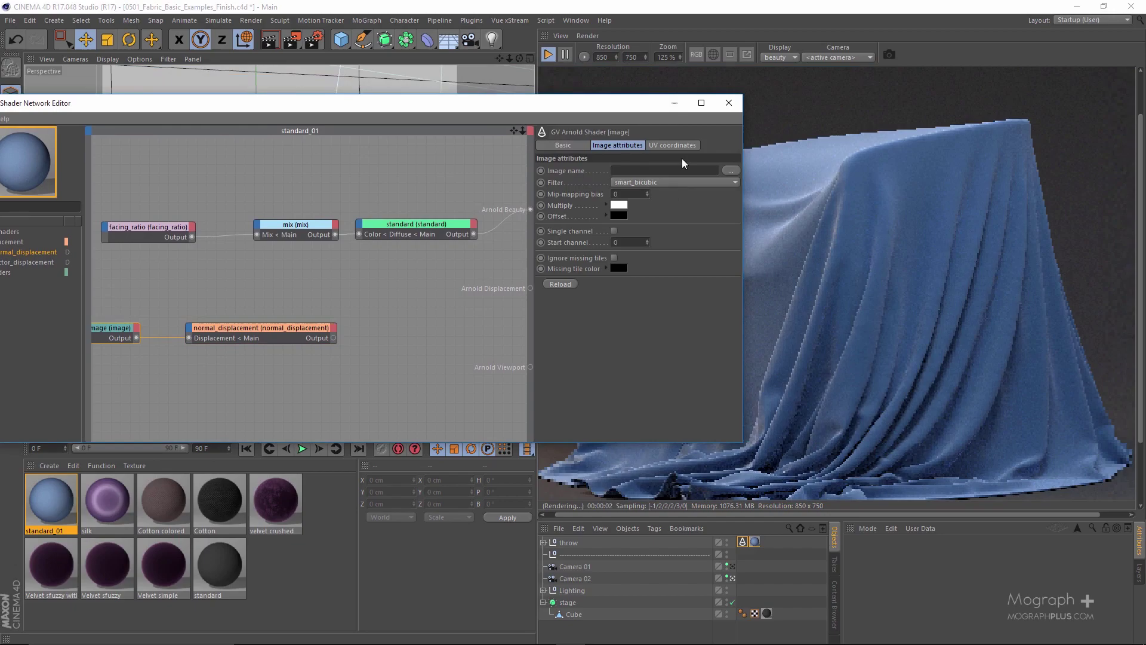
left_click(730, 170)
scroll(471, 299, "down", 3)
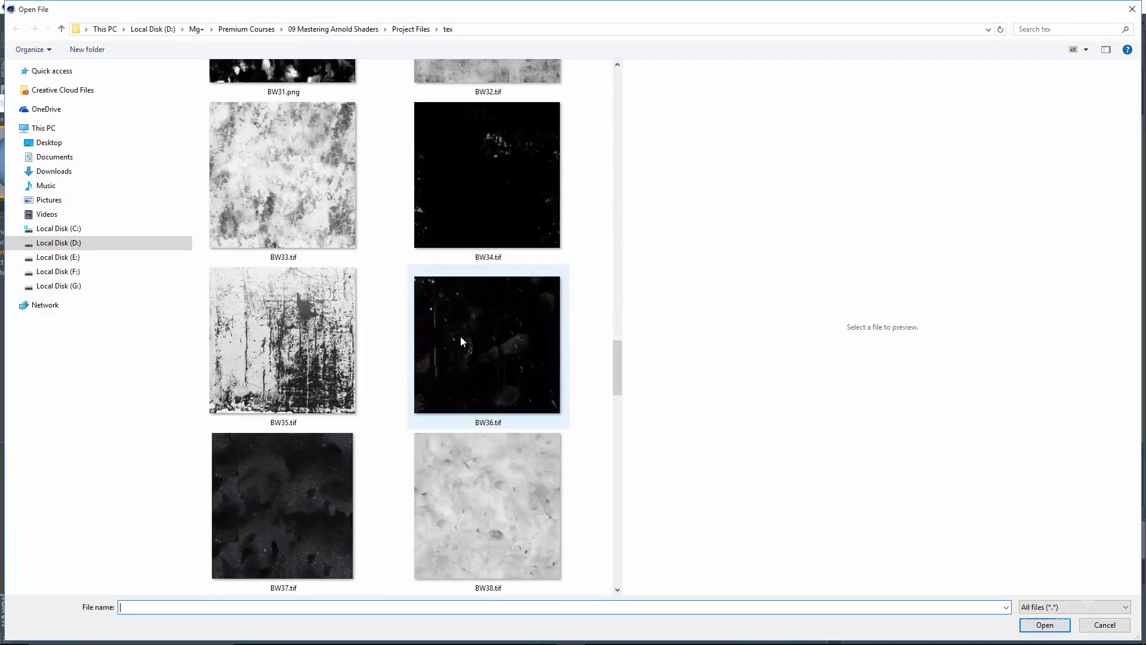
scroll(462, 343, "down", 10)
left_click(521, 460)
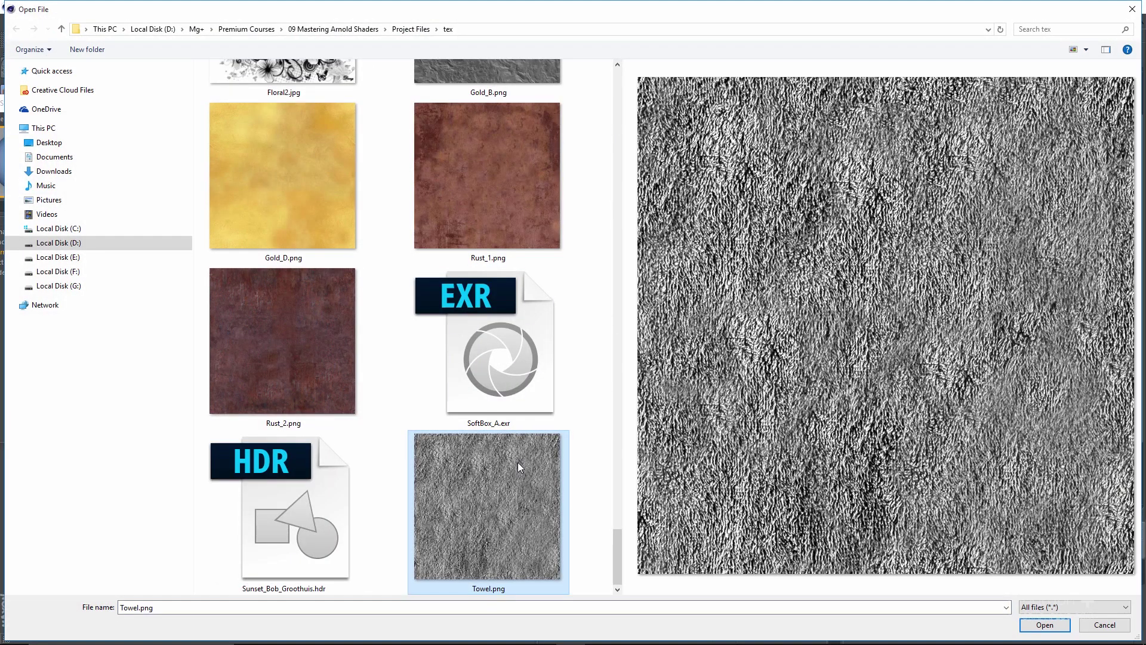
double_click(518, 462)
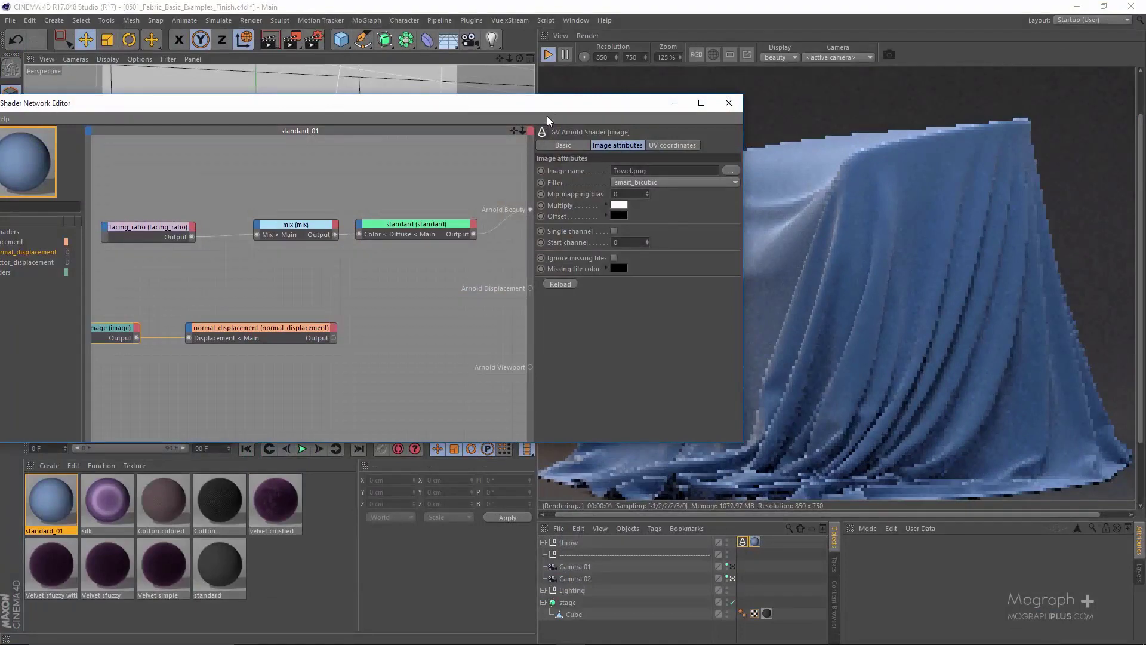
left_click_drag(547, 116, 524, 112)
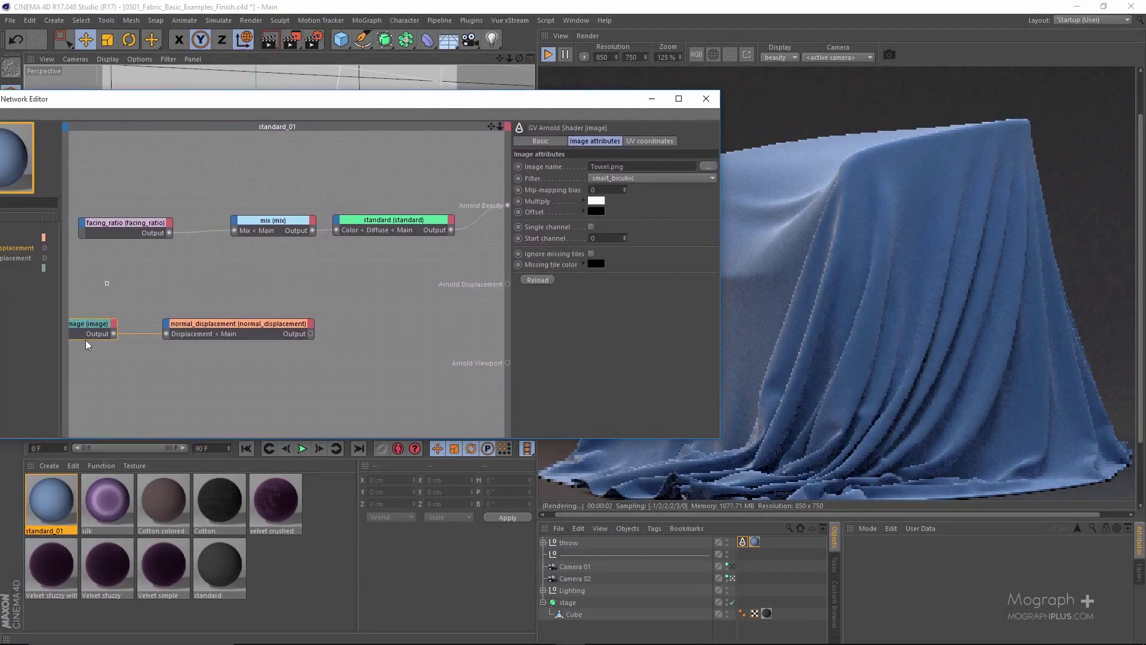
- Preview the towel image directly in the render and try a UV scale of 0.2
left_click_drag(113, 334, 507, 204)
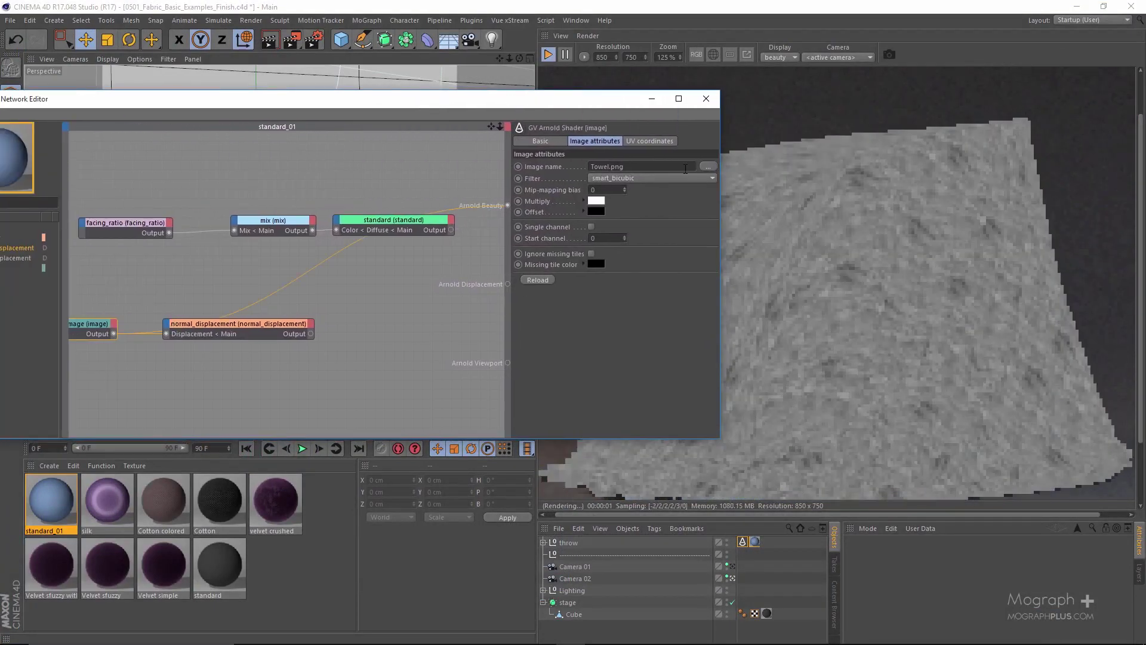
left_click_drag(547, 105, 438, 105)
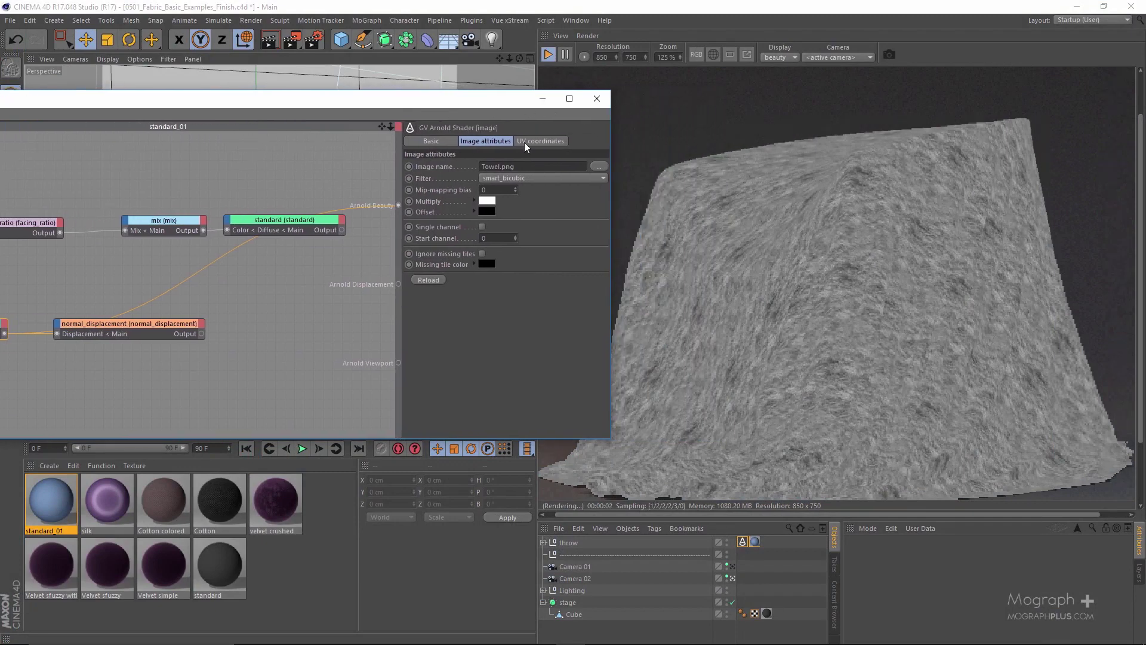
left_click(525, 142)
left_click(470, 217)
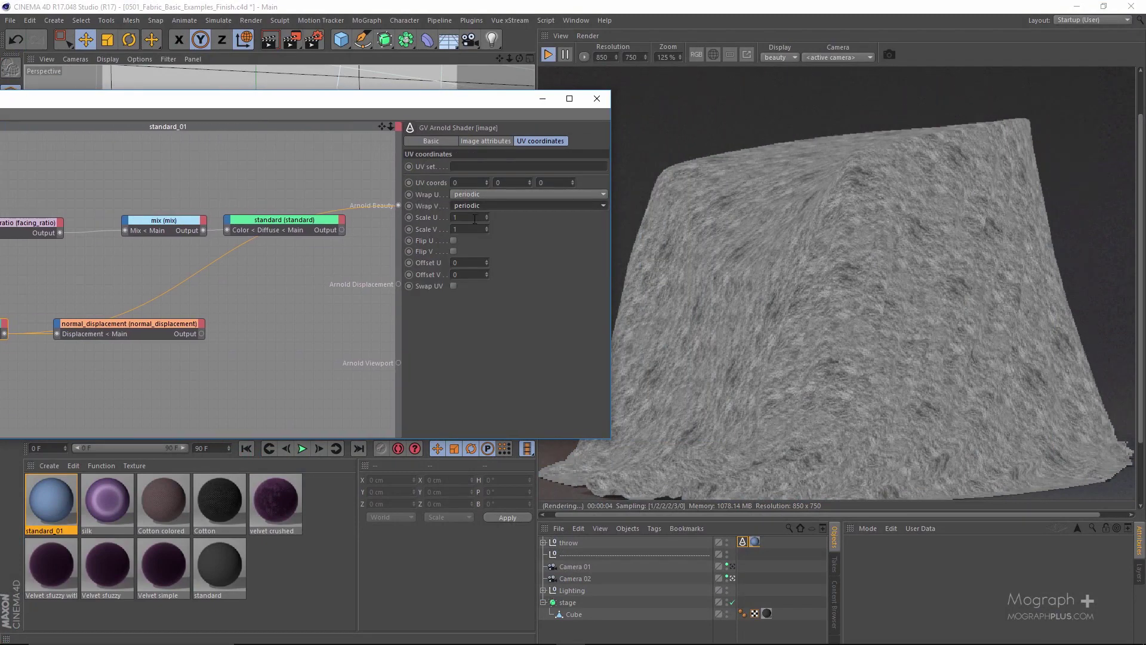
type(".2")
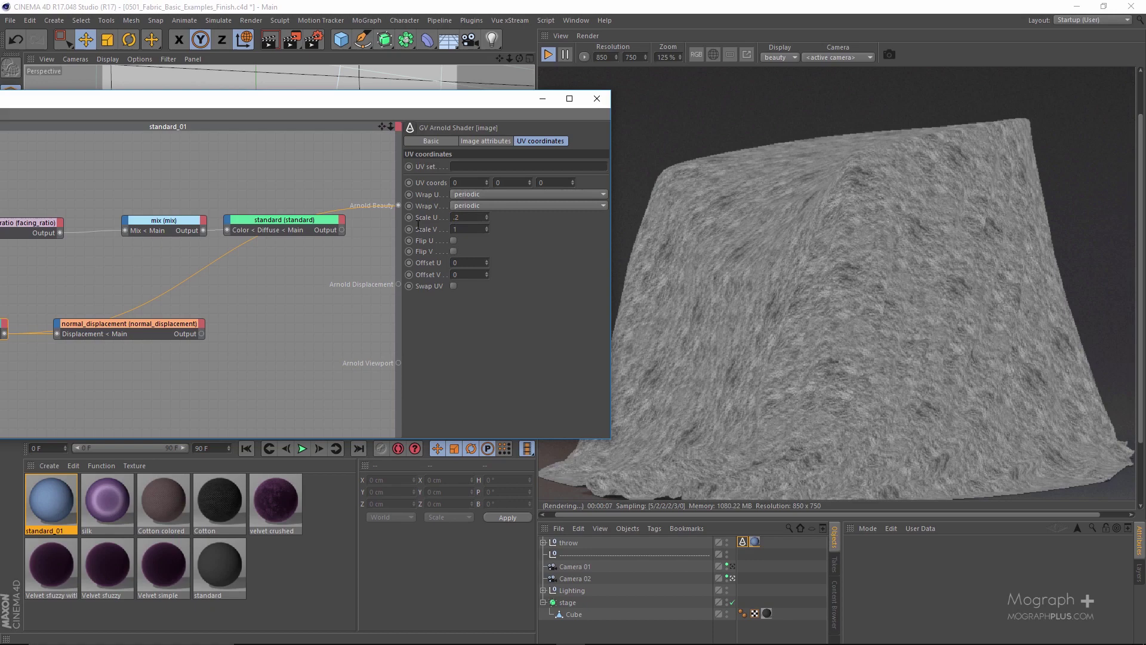
key("Tab")
type(".2")
key("Return")
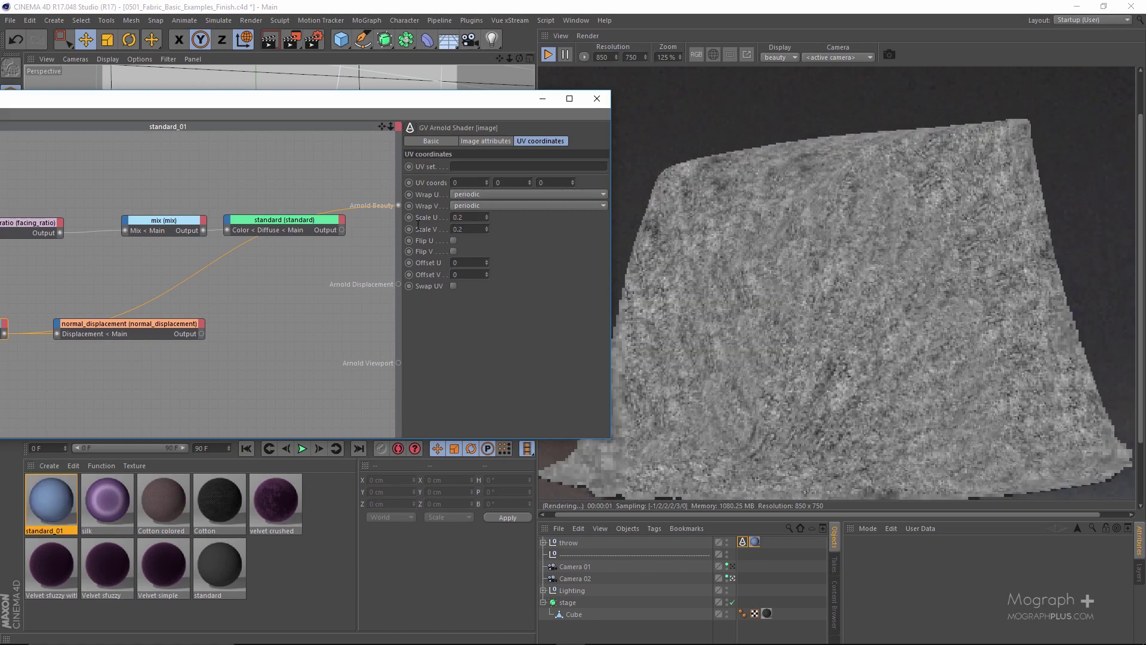
- Change the towel texture's Scale U and Scale V to 0.5
scroll(915, 364, "up", 1)
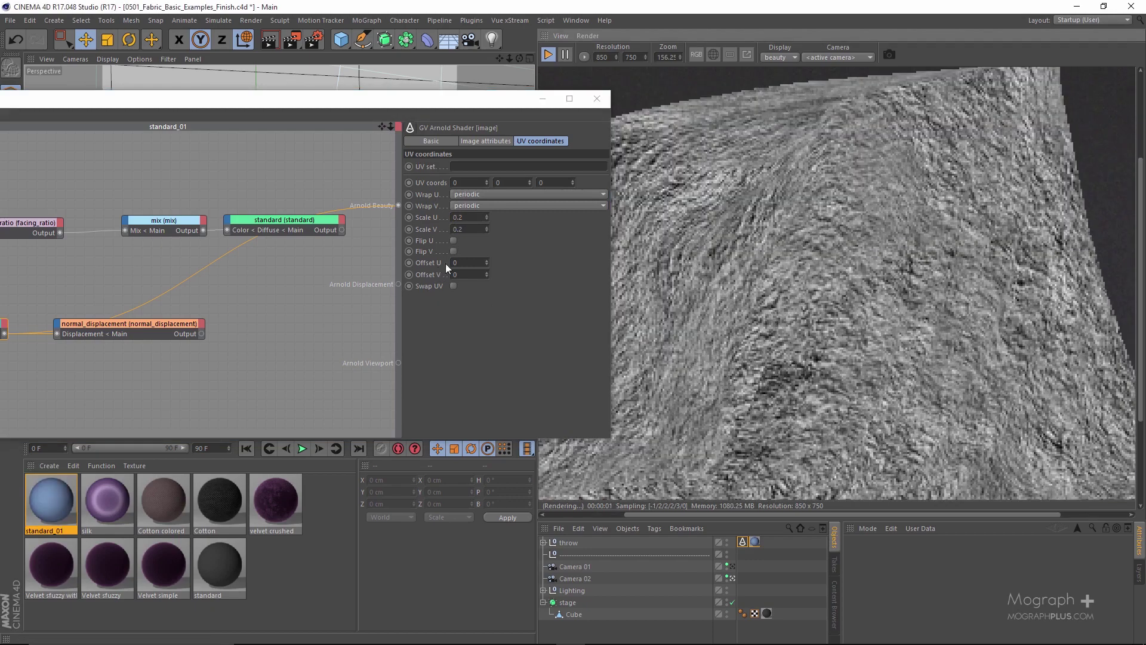
left_click(459, 218)
type(".5")
key("Return")
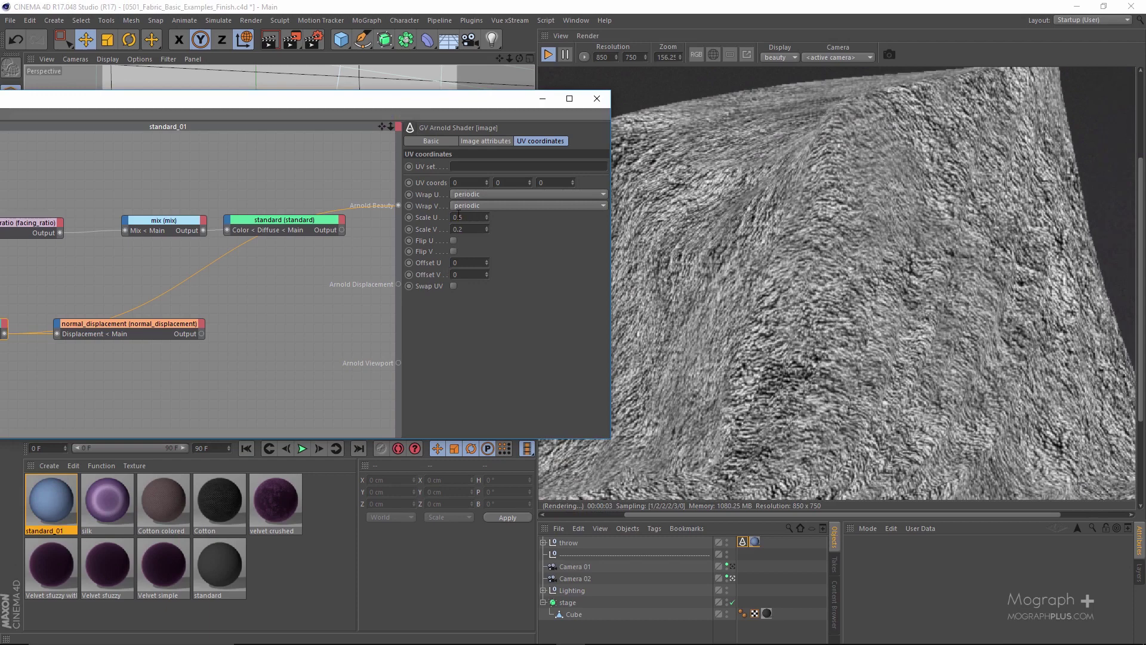
left_click(471, 229)
type(".5")
key("Return")
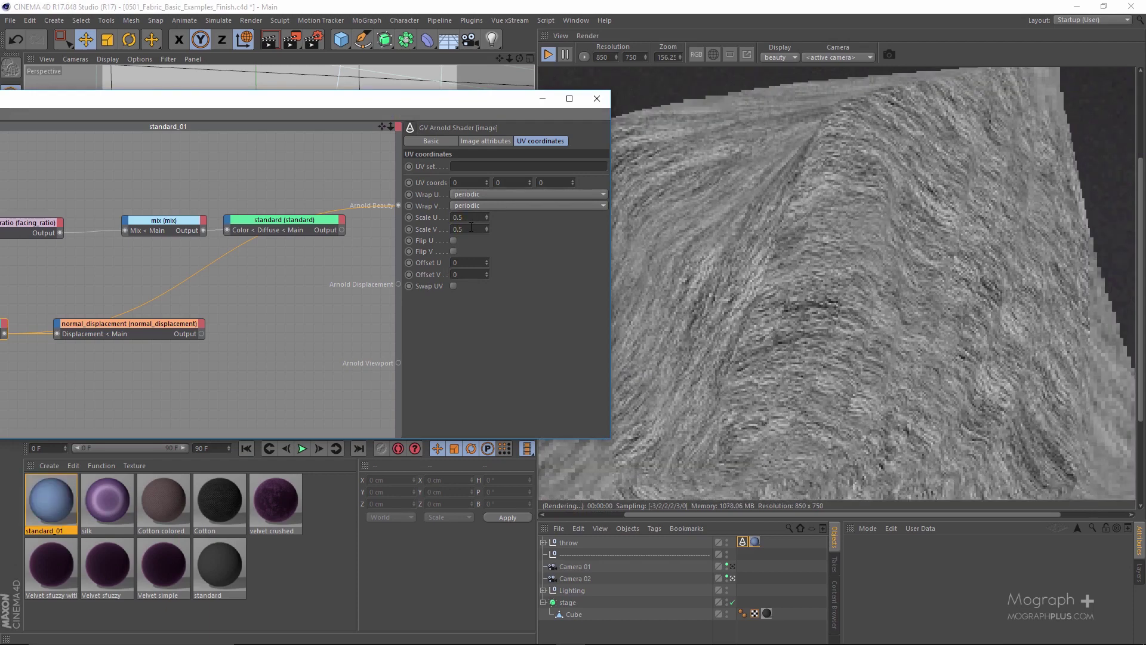
- Settle on a texture scale of 0.6 for both U and V
scroll(830, 365, "up", 1)
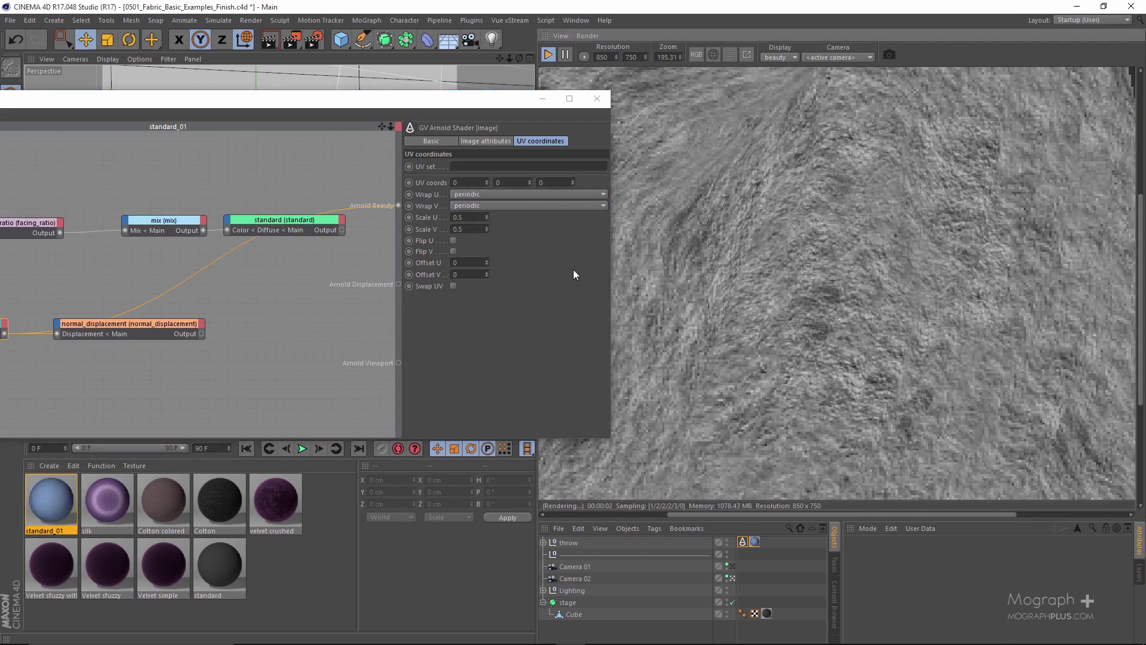
left_click(476, 218)
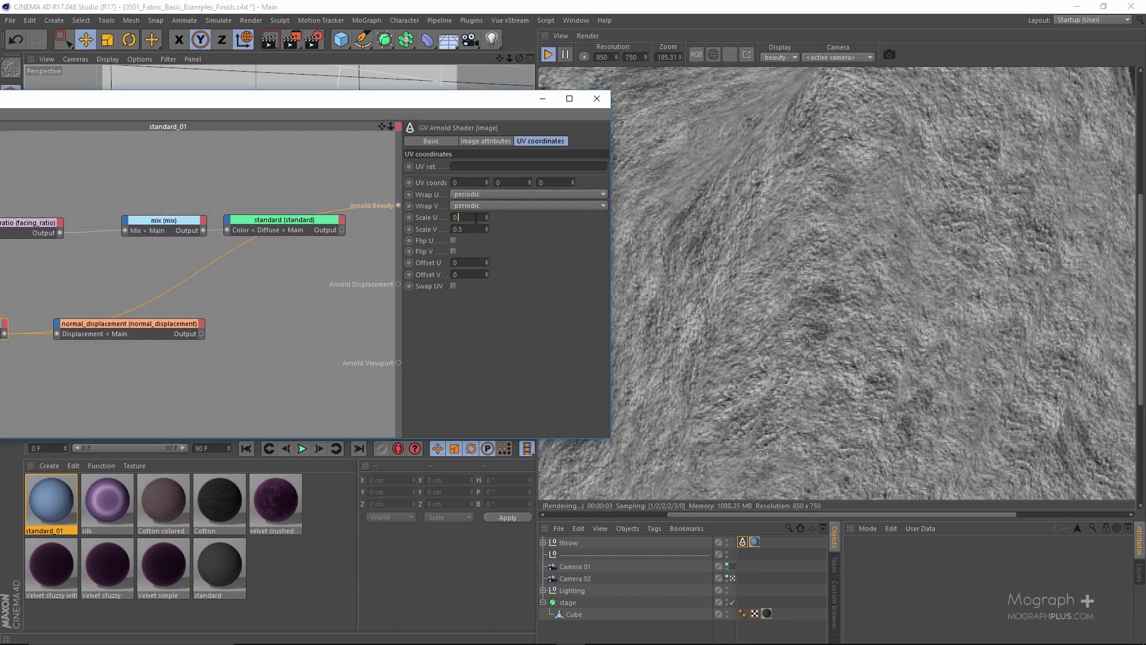
left_click(470, 229)
key("BackSpace")
type("6")
key("Return")
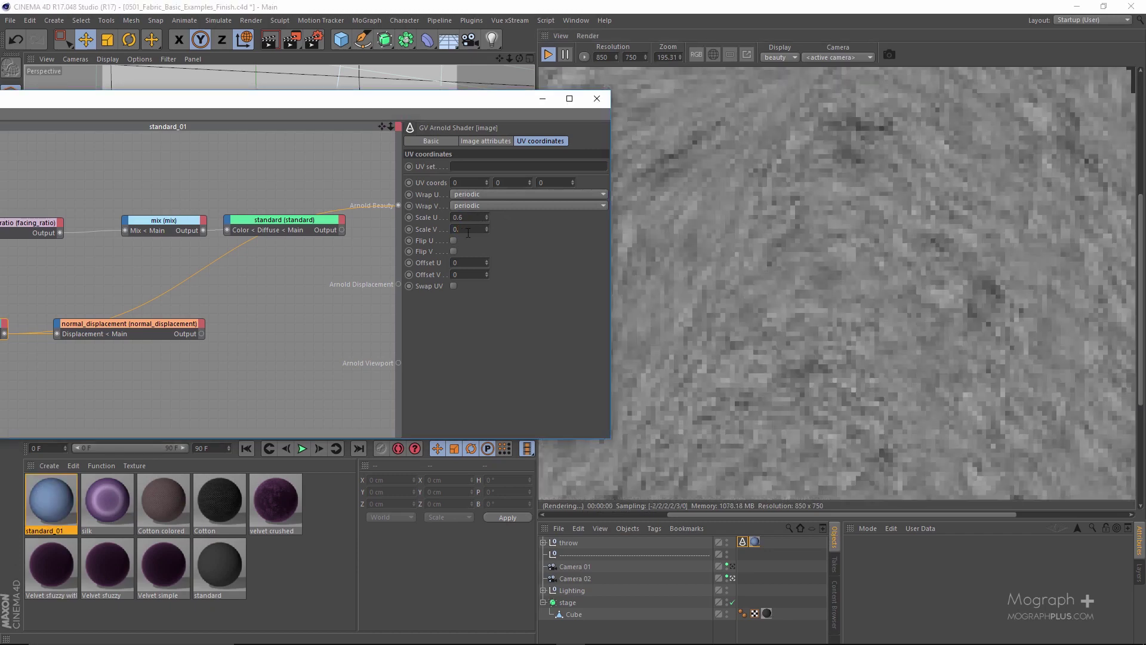
scroll(937, 331, "down", 2)
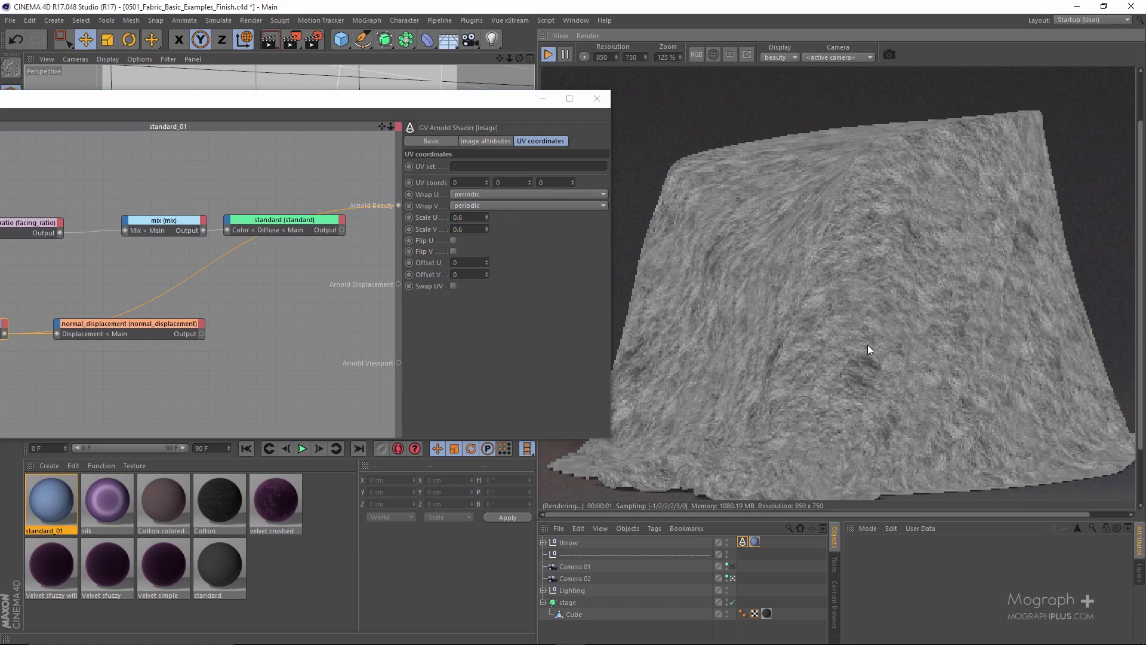
mouse_move(442, 105)
left_mouse_down()
mouse_move(693, 105)
mouse_move(458, 106)
left_mouse_up()
- Set the normal_displacement Scale to 0.01
left_click(426, 336)
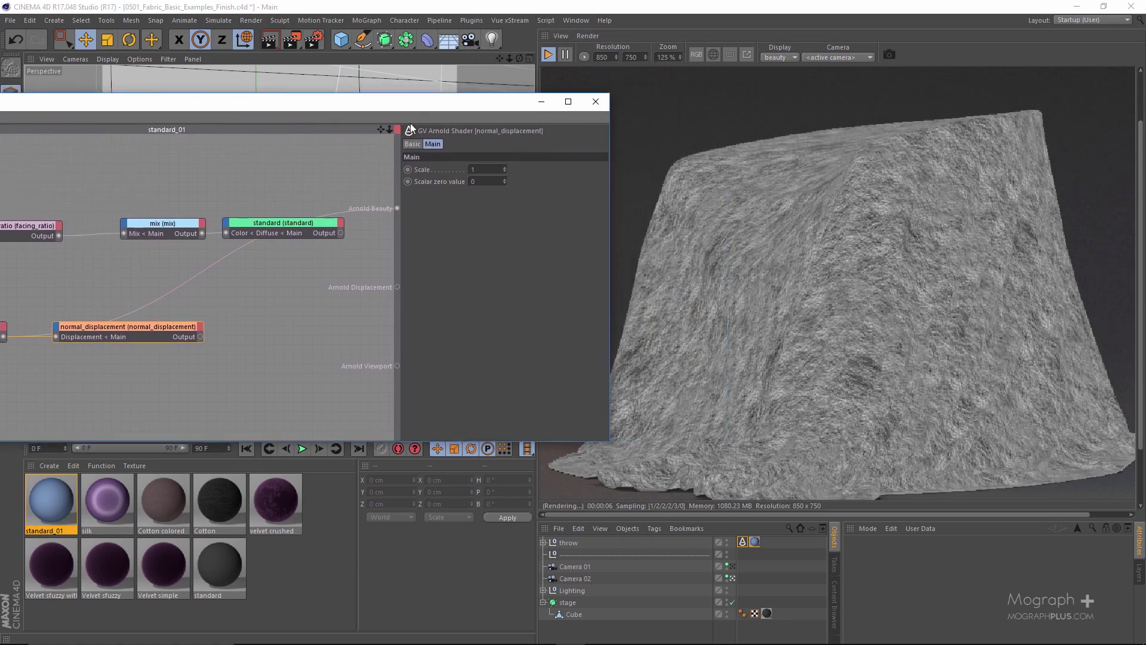
left_click(475, 170)
type(".01")
key("Return")
- Reconnect standard to Arnold Beauty and wire normal_displacement into Arnold Displacement
left_click(320, 239)
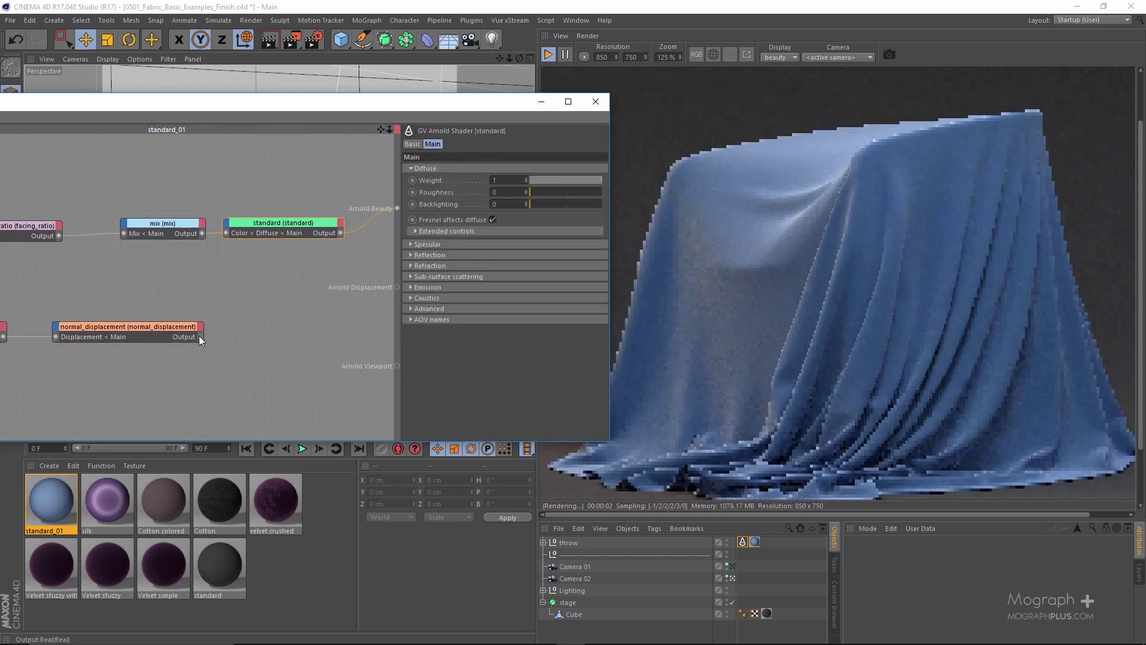
left_click_drag(200, 337, 395, 287)
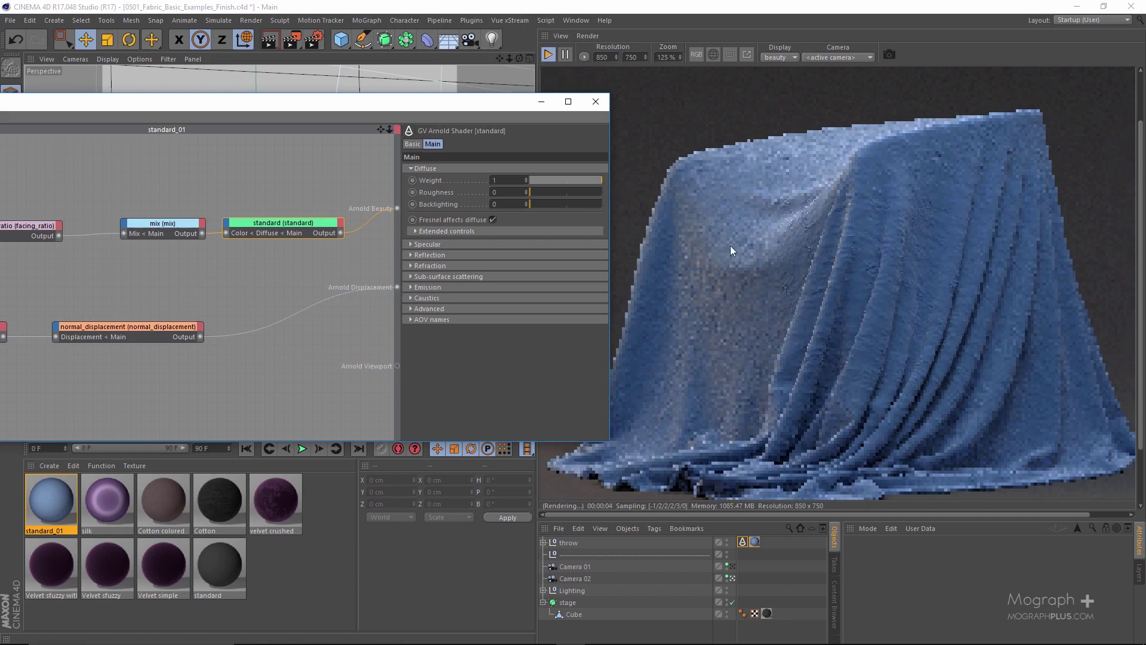
left_click(783, 296)
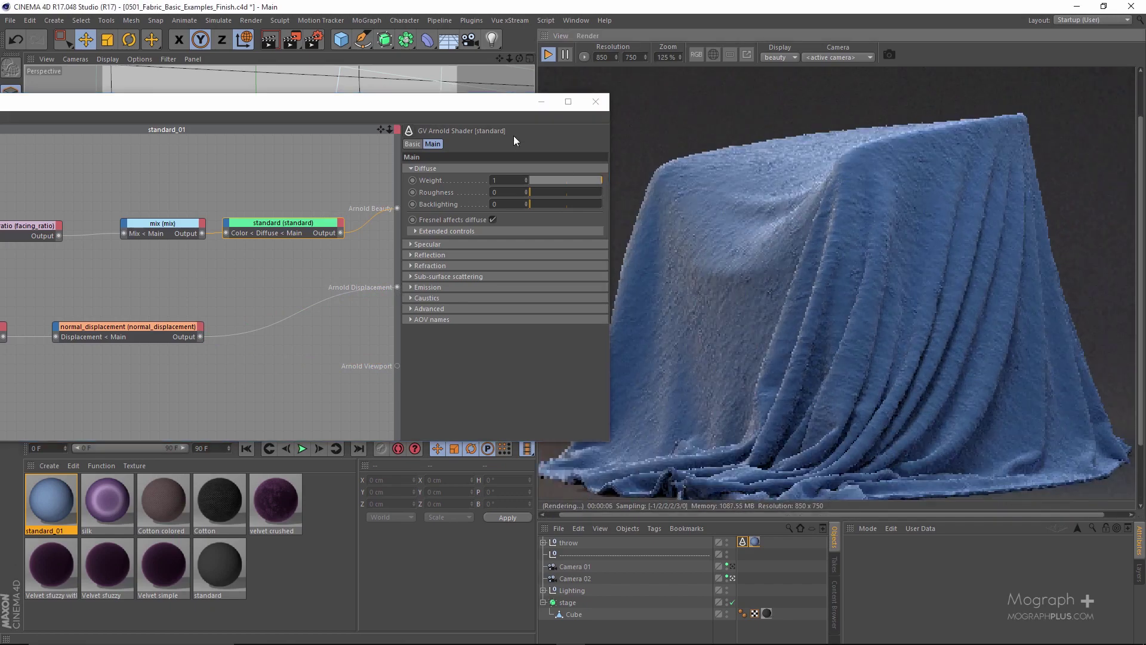
left_click_drag(496, 105, 358, 109)
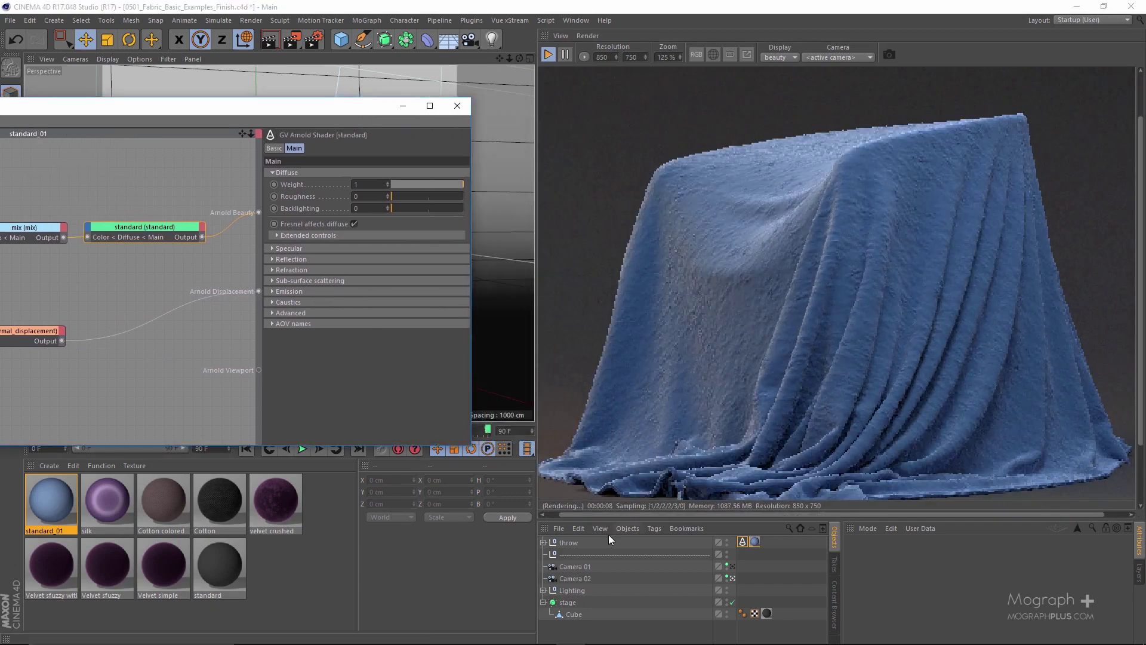
- Select the cloth's Arnold tag and save the scene
left_click(743, 541)
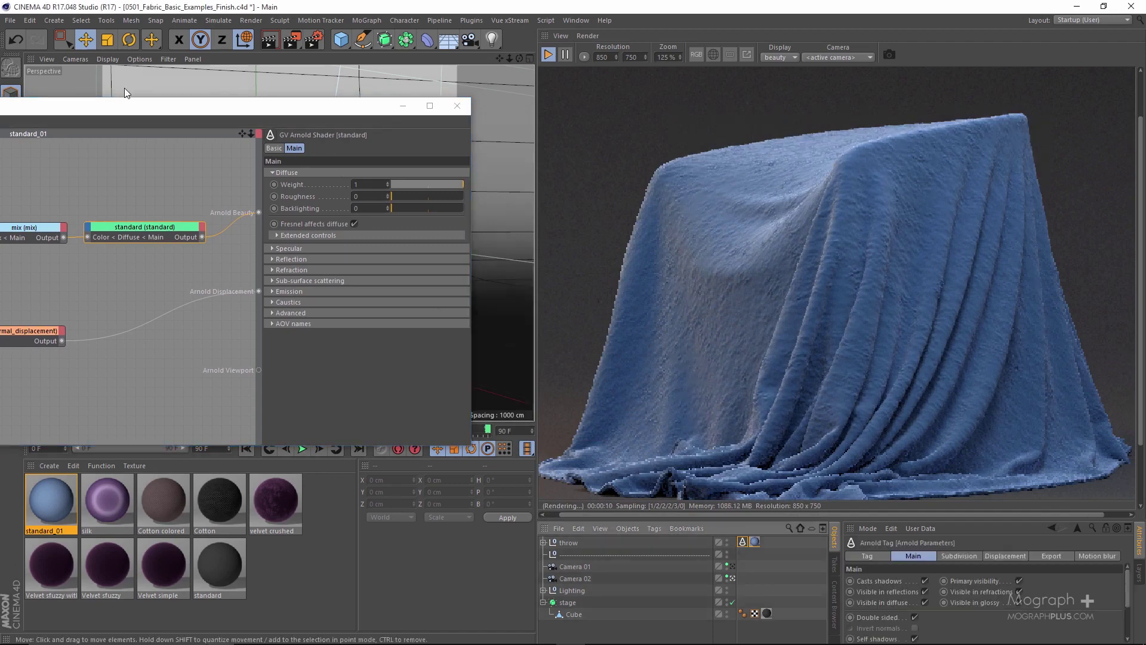
left_click(11, 20)
left_click(90, 117)
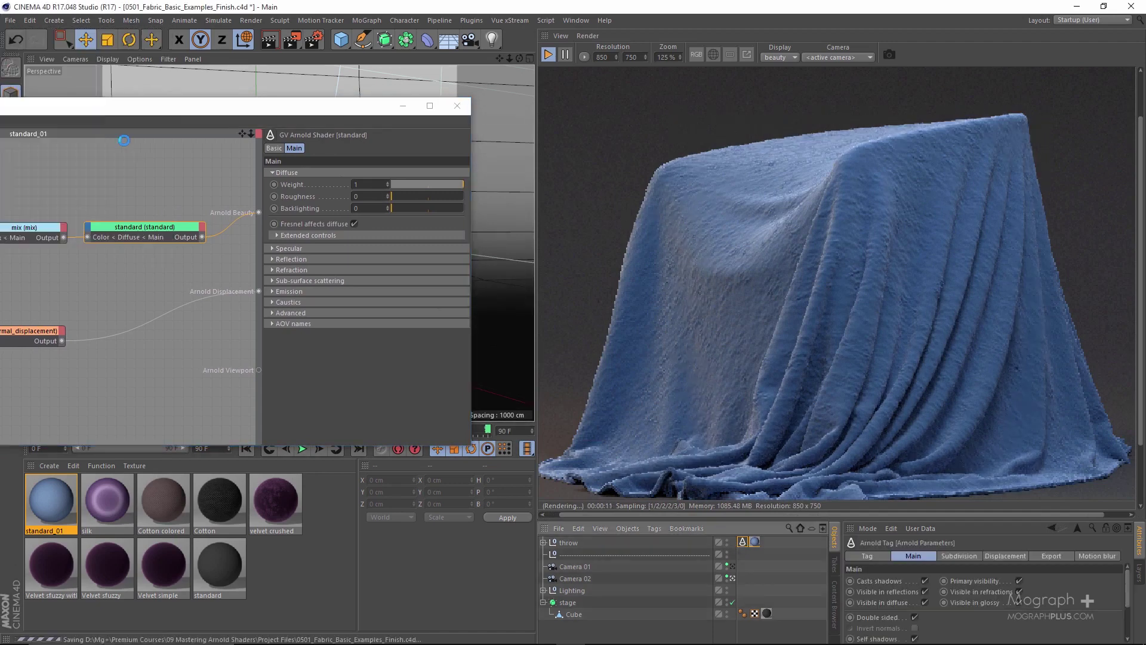
- Stop the interactive render and set the cloth's subdivision iterations to 4
left_click(548, 56)
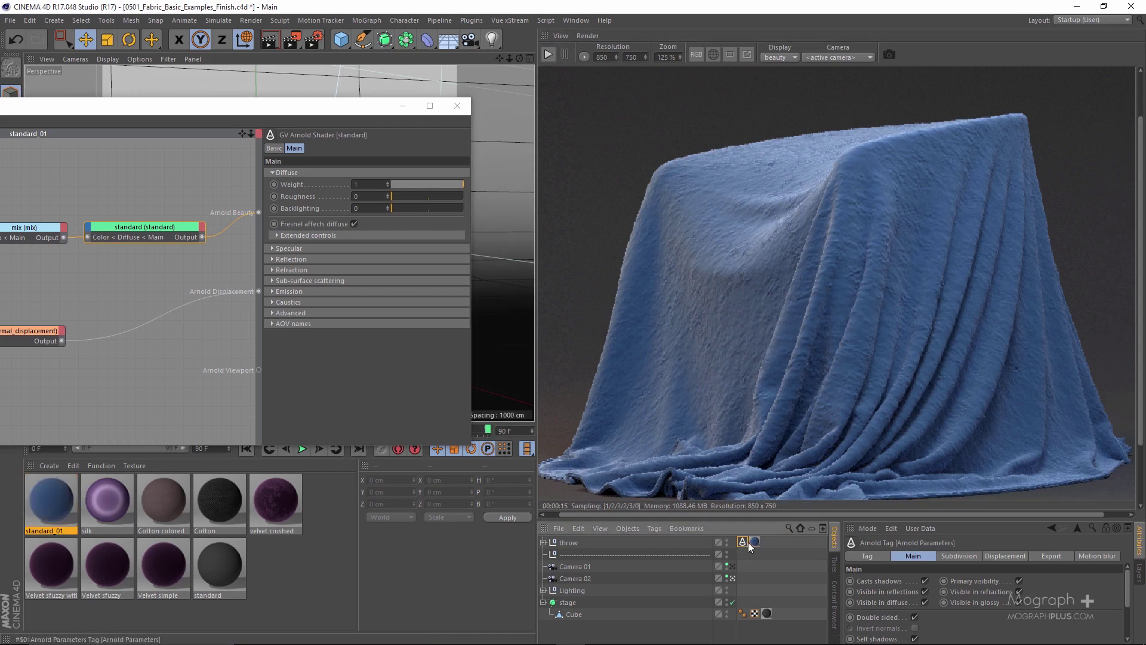
left_click(946, 556)
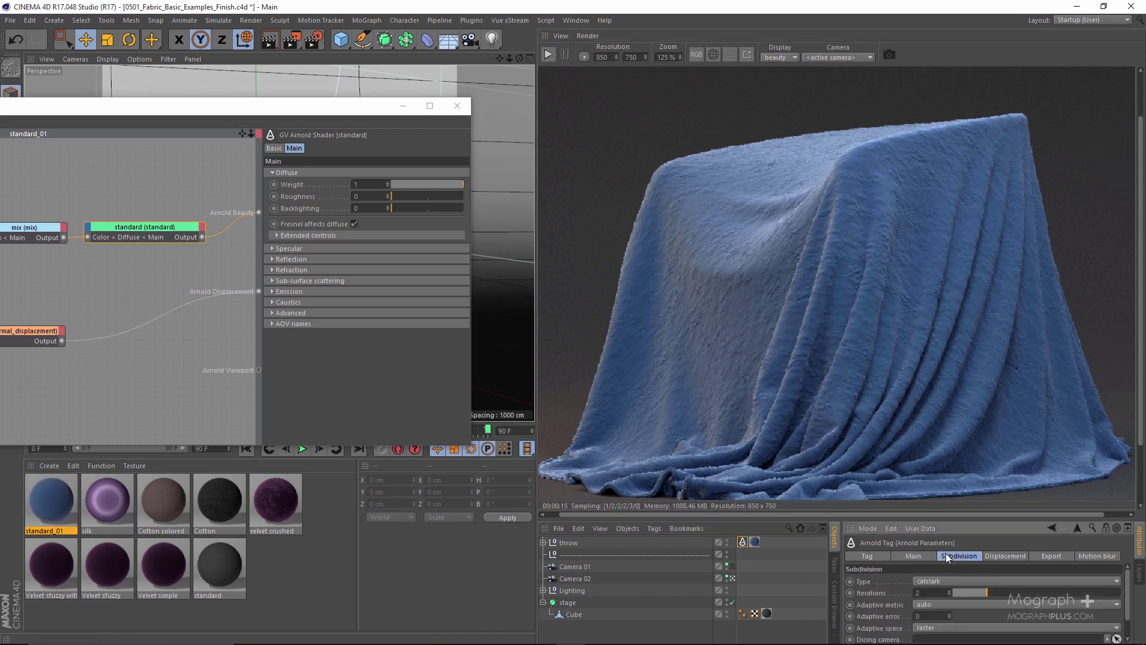
left_click(922, 593)
type("4")
key("Return")
- Re-render only a region over the cloth's upper front
left_click_drag(670, 198, 837, 286)
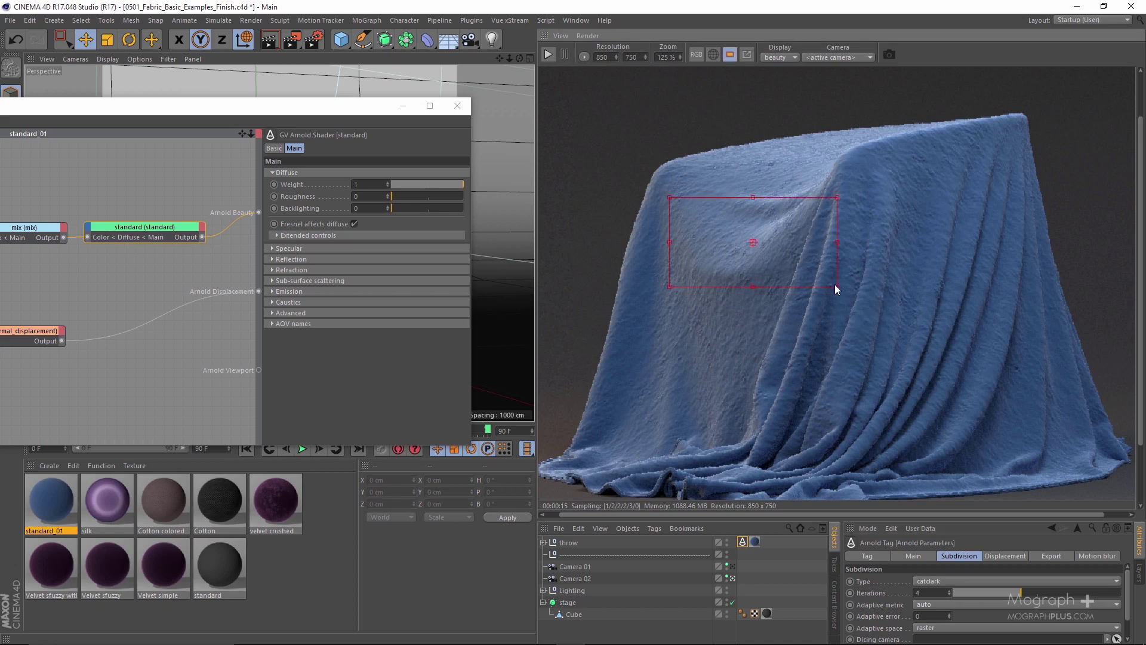
left_click(548, 54)
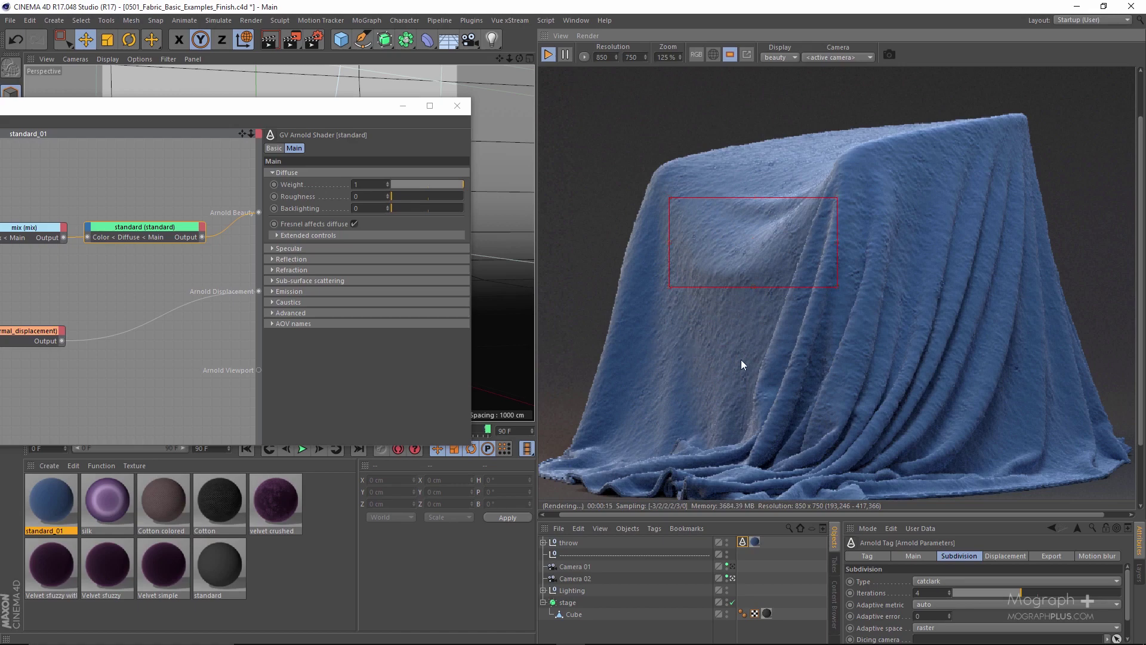
scroll(709, 242, "up", 2)
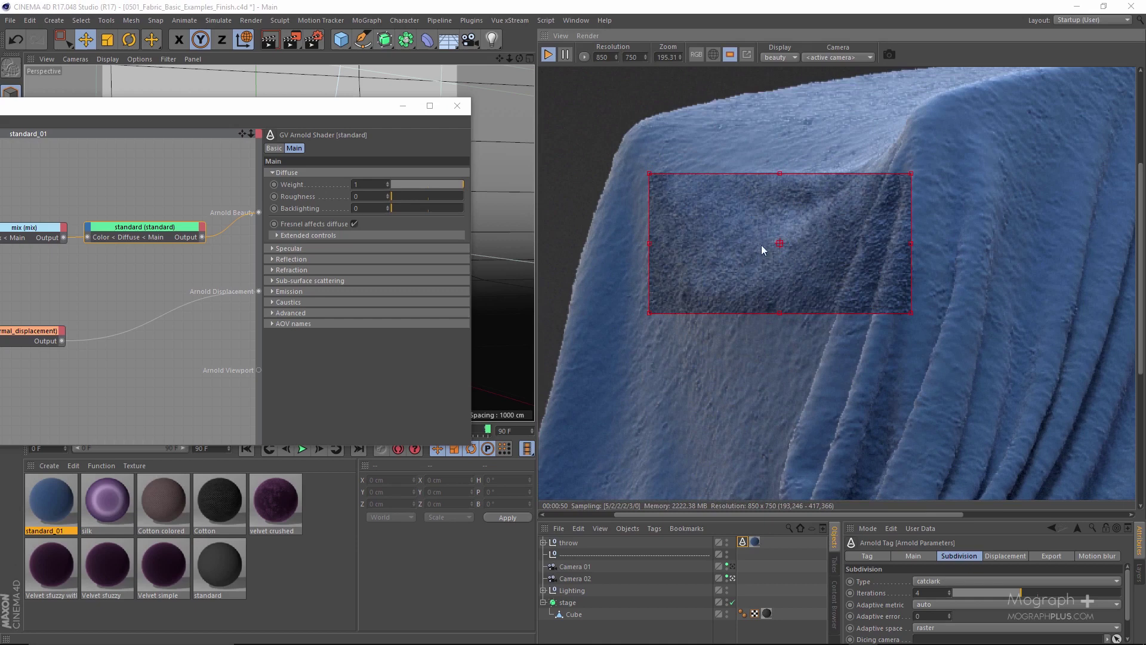
- Try several normal_displacement Scale values, settling on 0.012
left_click_drag(178, 114, 296, 114)
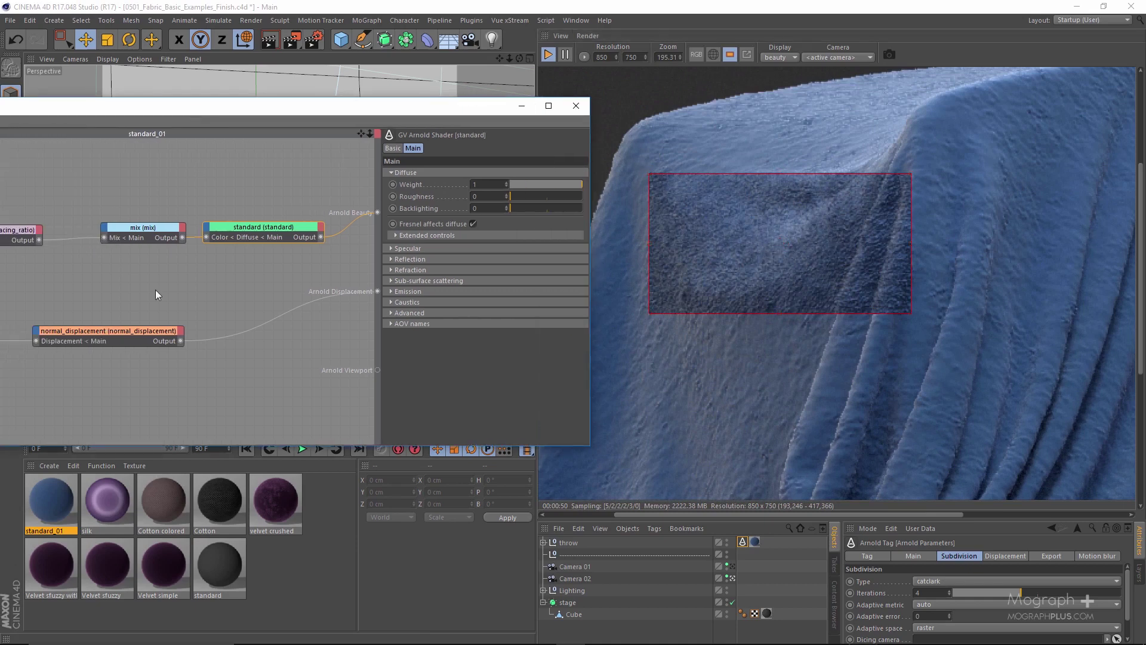
left_click_drag(138, 367, 138, 365)
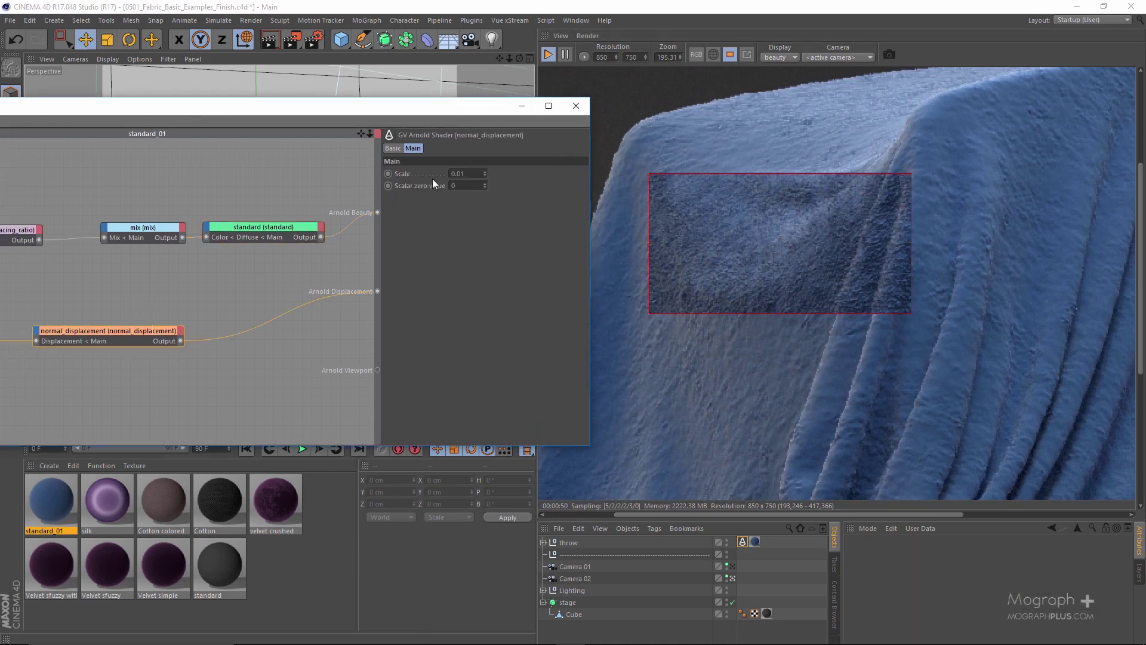
left_click(475, 172)
key("BackSpace")
type("3")
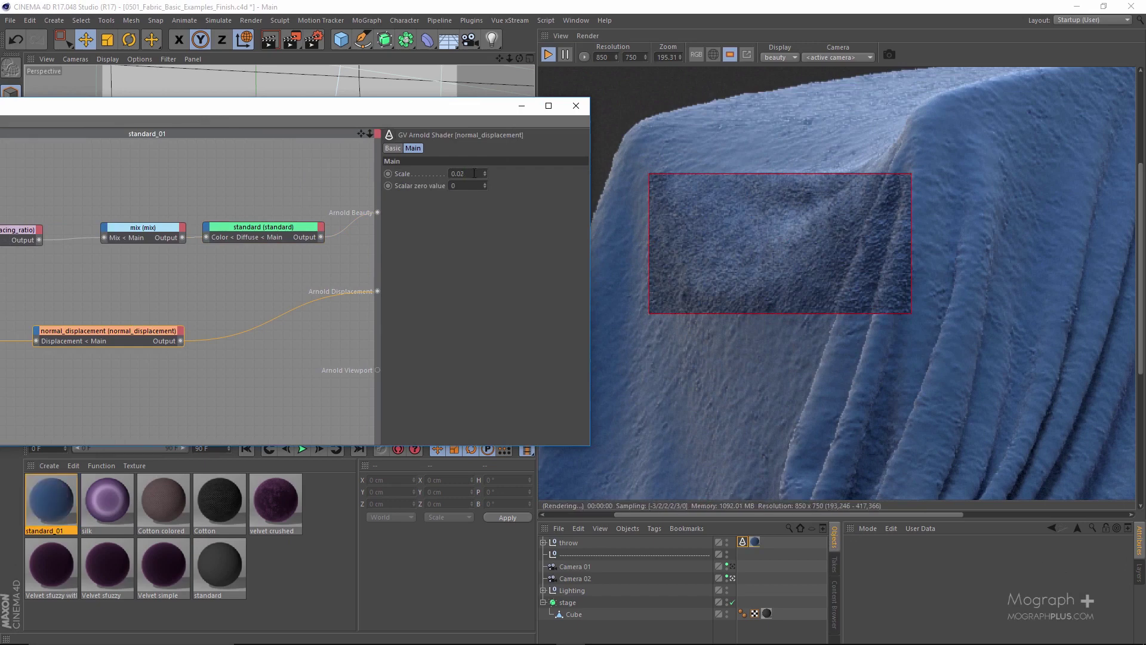
key("BackSpace")
type("15")
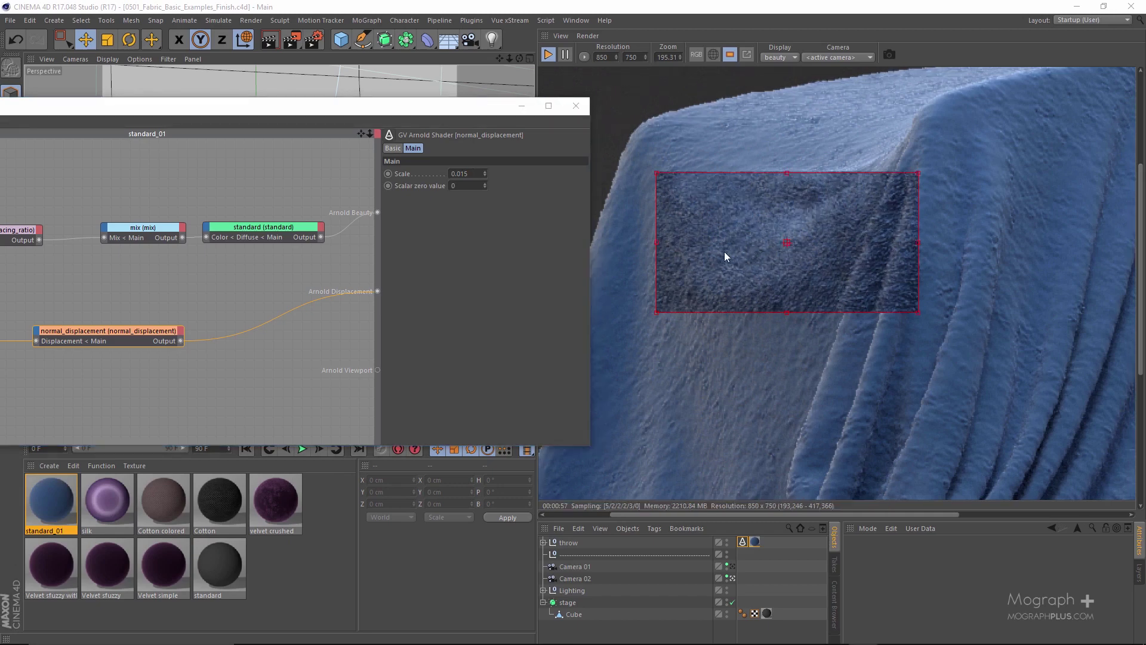
left_click(473, 174)
key("BackSpace")
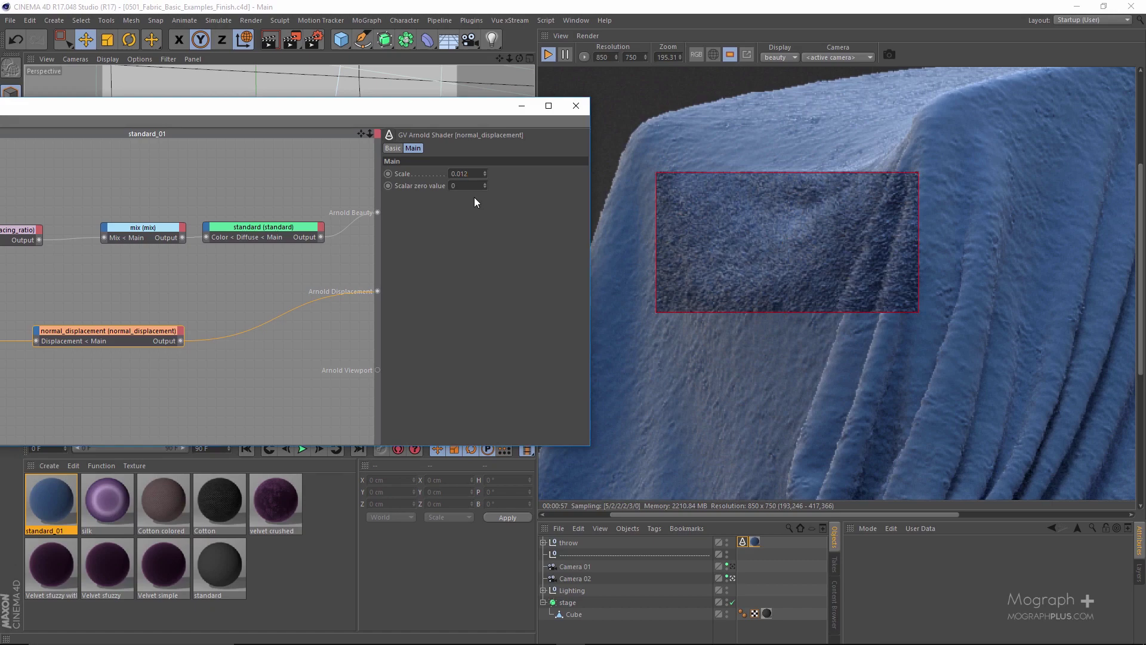
key("Return")
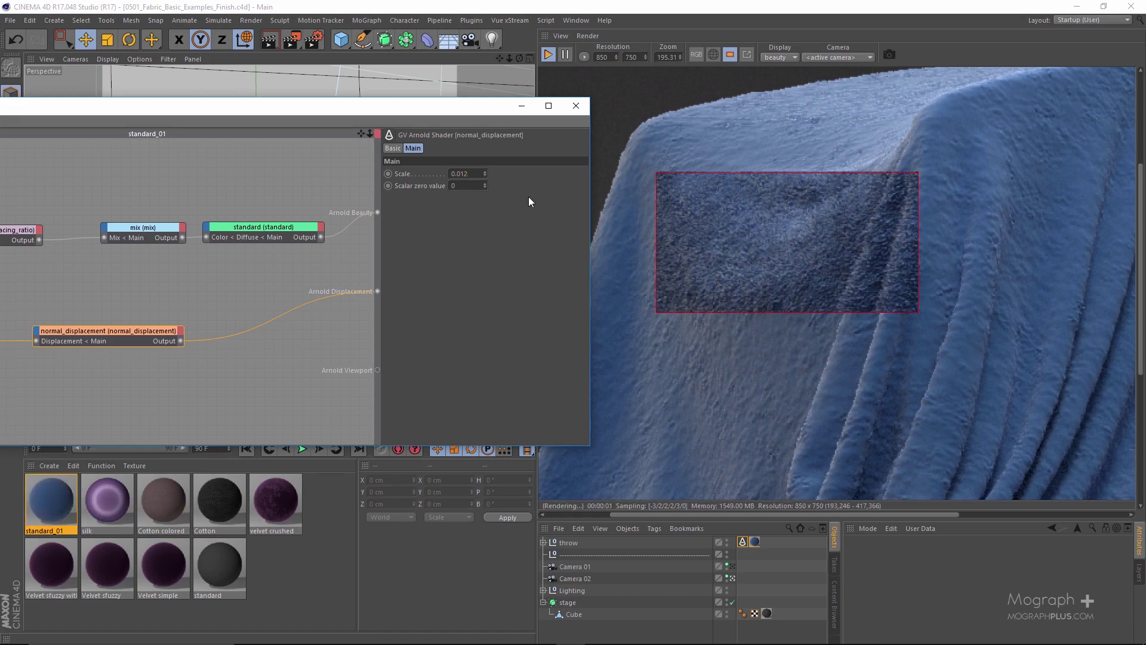
scroll(600, 171, "down", 3)
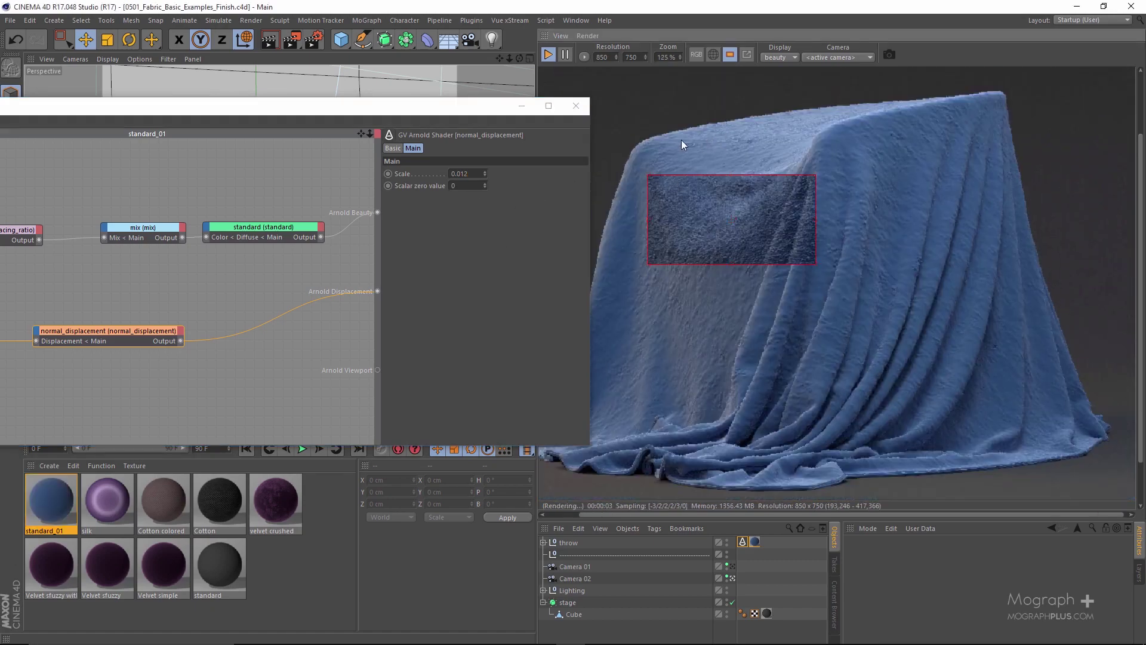
- Set Bounds padding to 1 in the cloth's Arnold tag displacement settings
left_click_drag(421, 119, 390, 76)
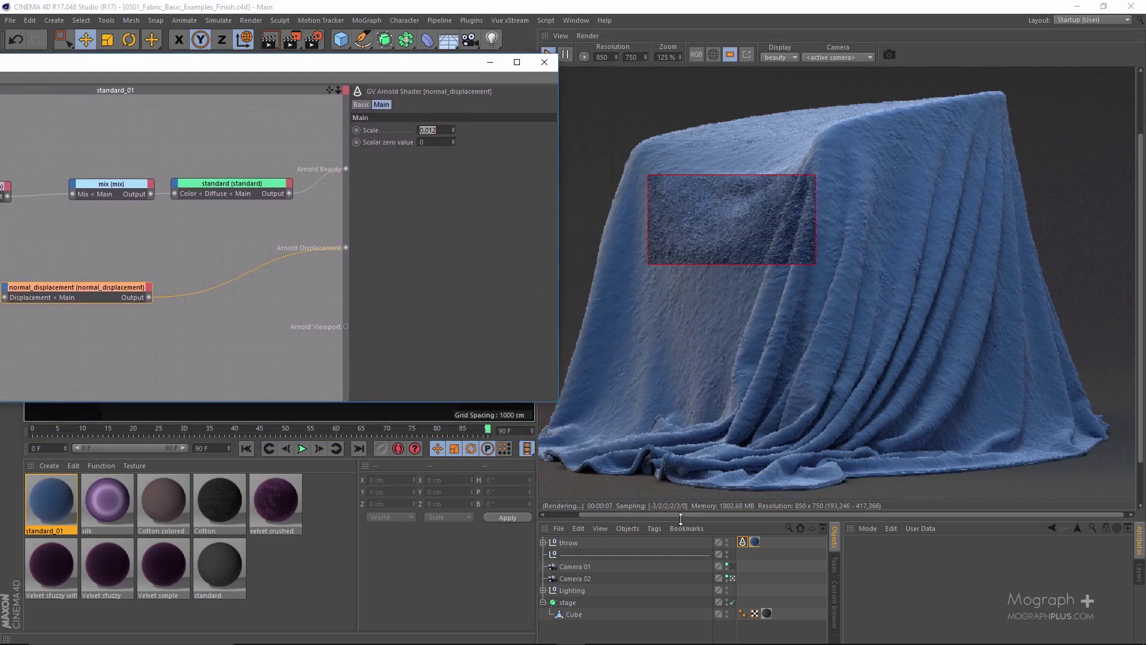
left_click_drag(681, 517, 675, 402)
left_click(742, 423)
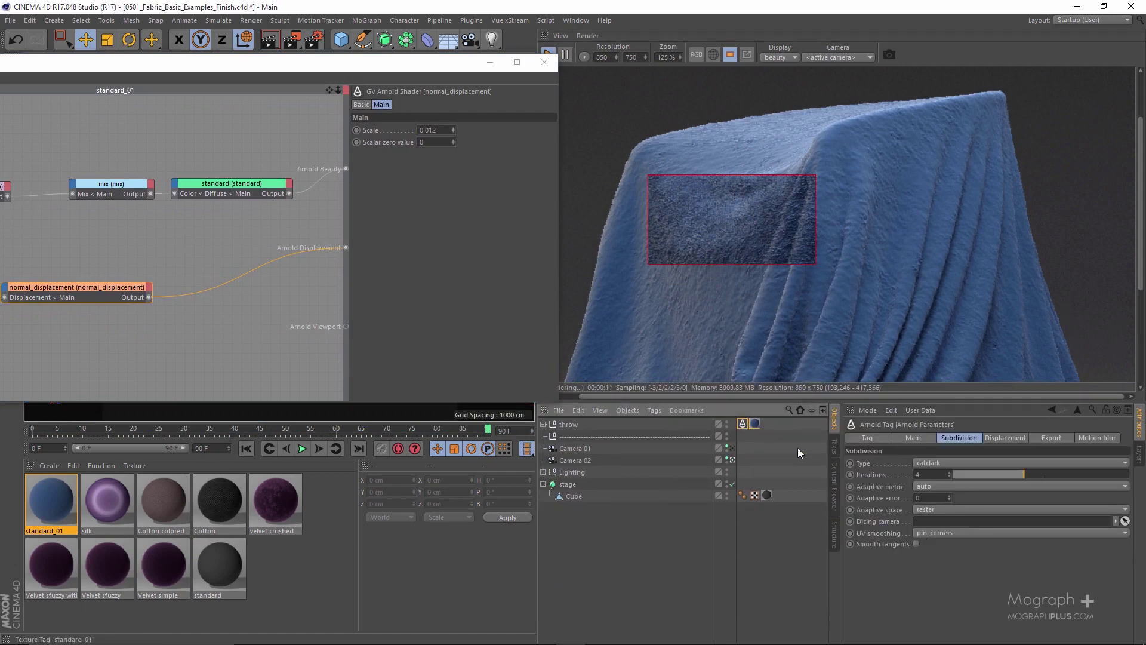
left_click(991, 438)
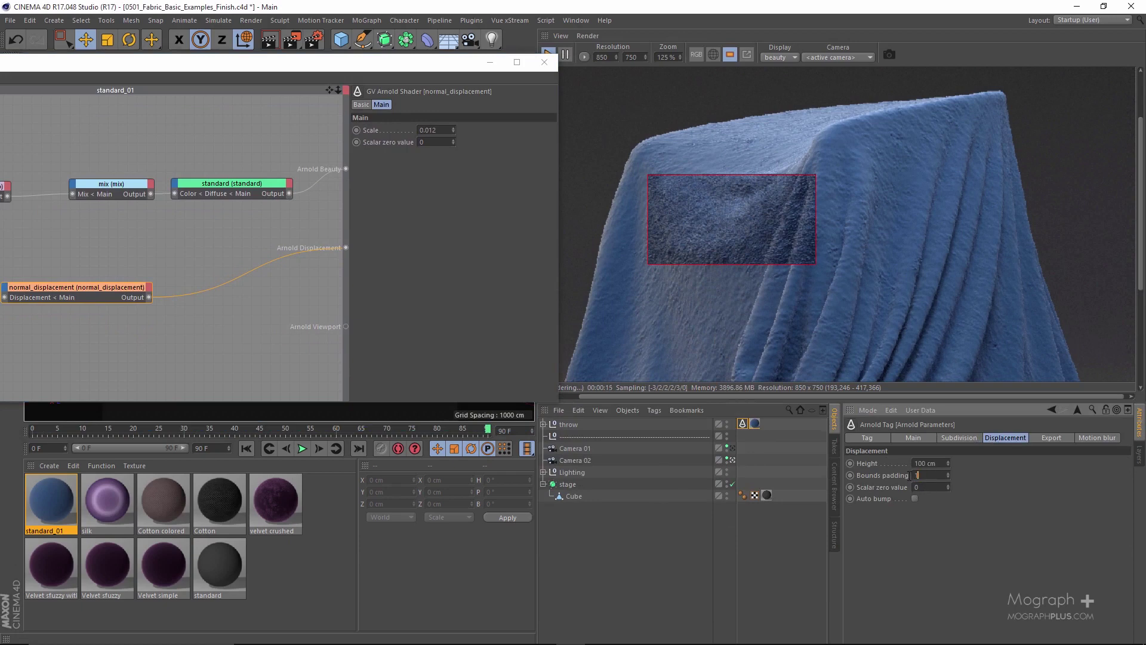
key("Tab")
double_click(926, 475)
- Turn off region render so the whole frame of the towel renders
left_click_drag(737, 402, 736, 474)
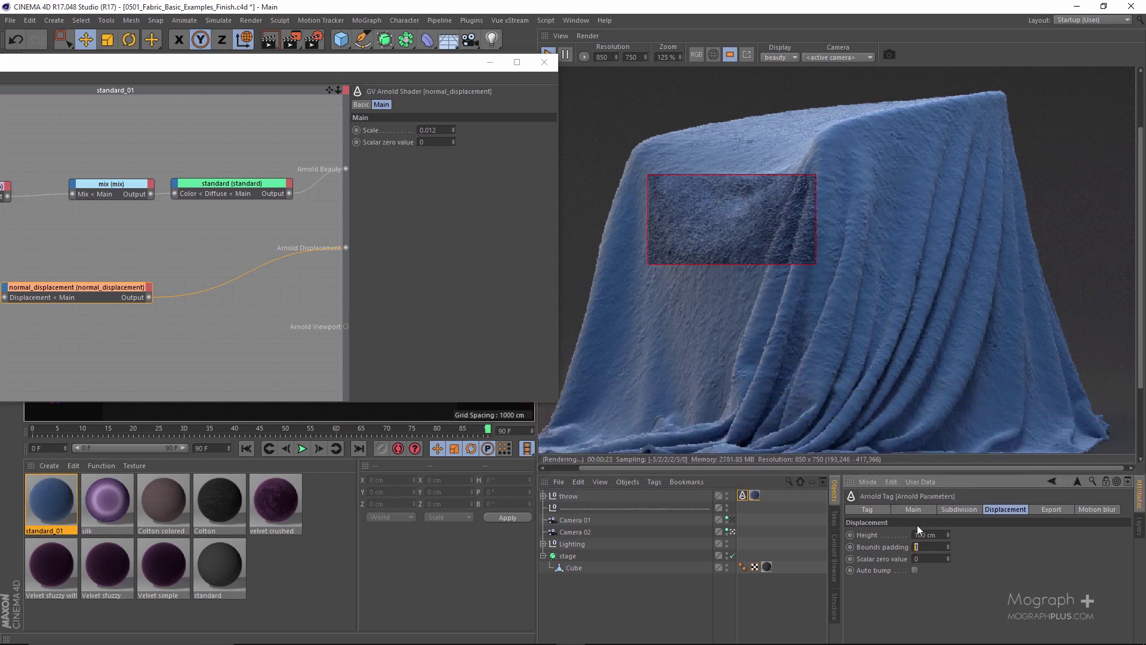
left_click(929, 560)
left_click(729, 54)
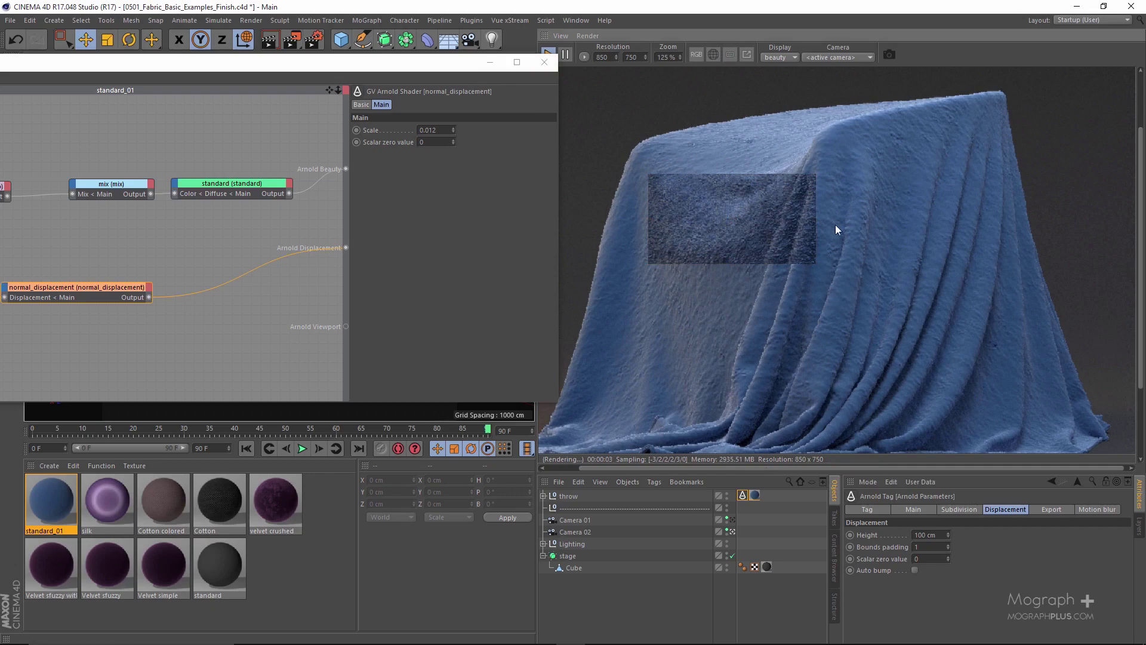
scroll(836, 224, "down", 1)
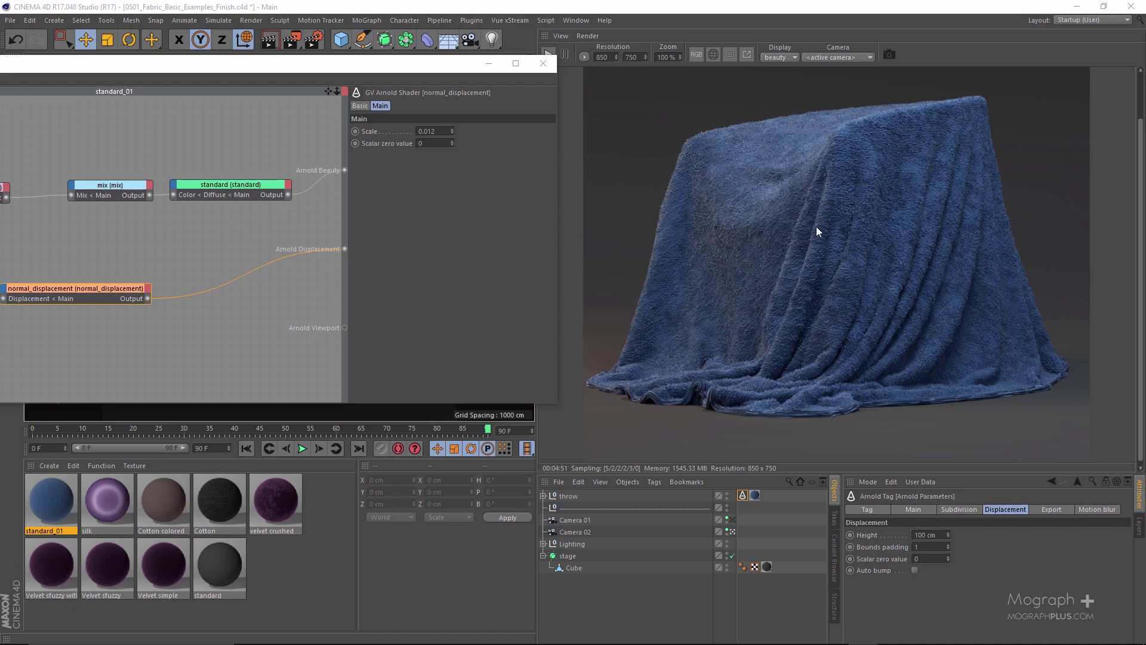
- Scroll to check the finished full-frame towel render
scroll(811, 239, "up", 1)
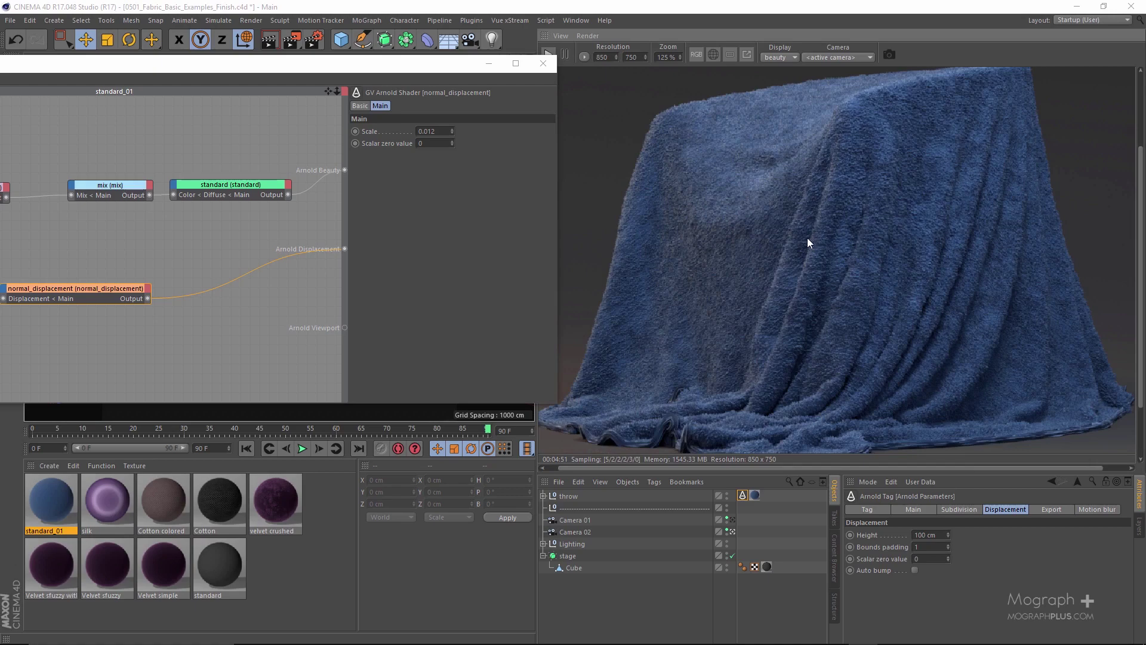
scroll(806, 238, "down", 1)
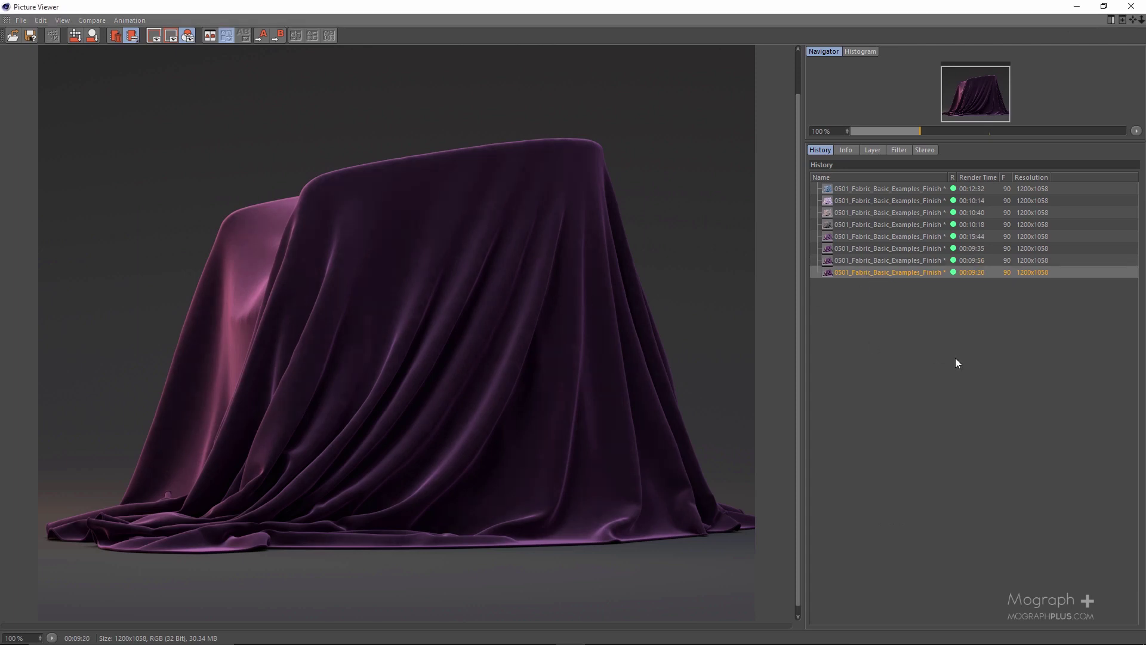
- Step back through the history renders: velvet, dark woven fabric, then purple satin
key("Up")
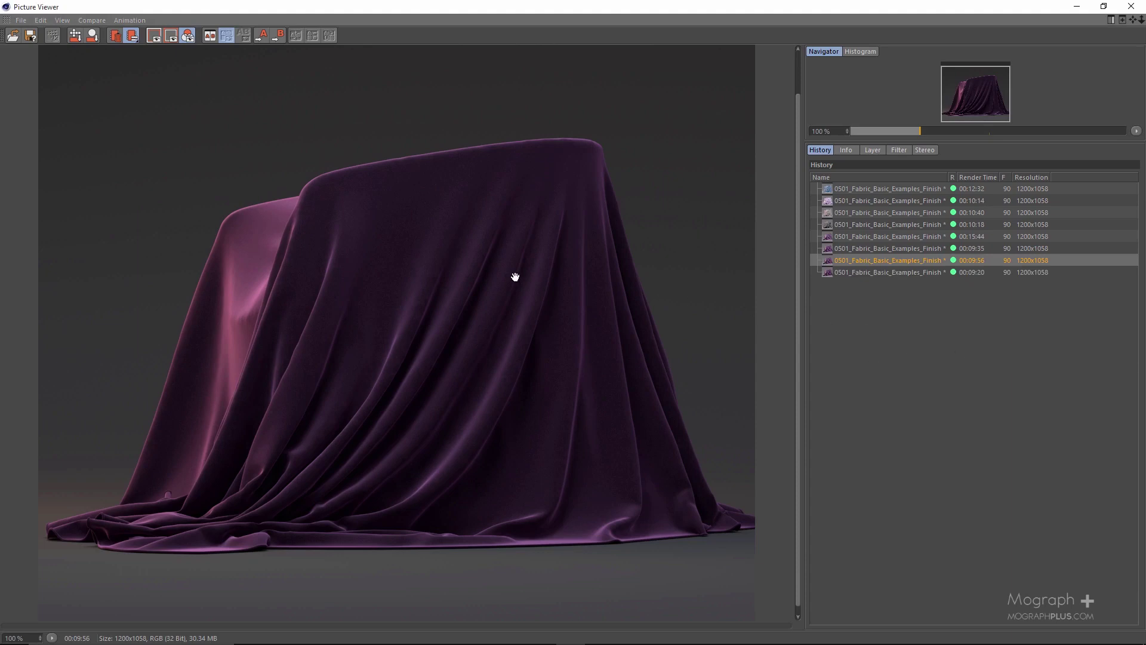
key("Up")
scroll(408, 215, "up", 2)
scroll(416, 223, "down", 2)
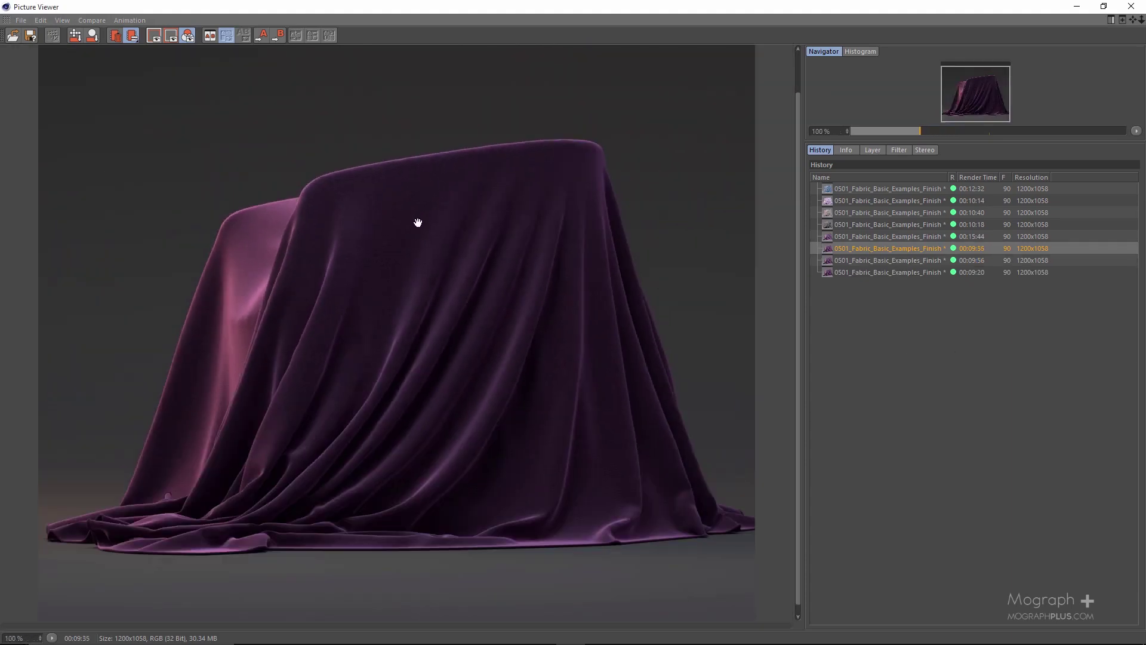
left_click(860, 239)
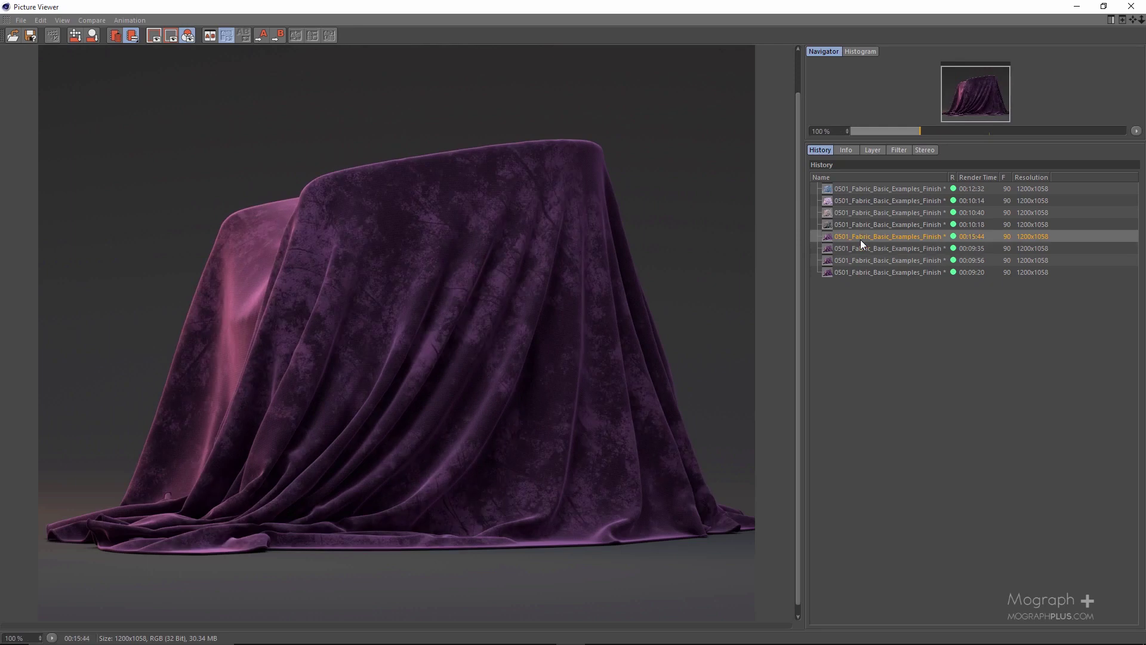
key("Up")
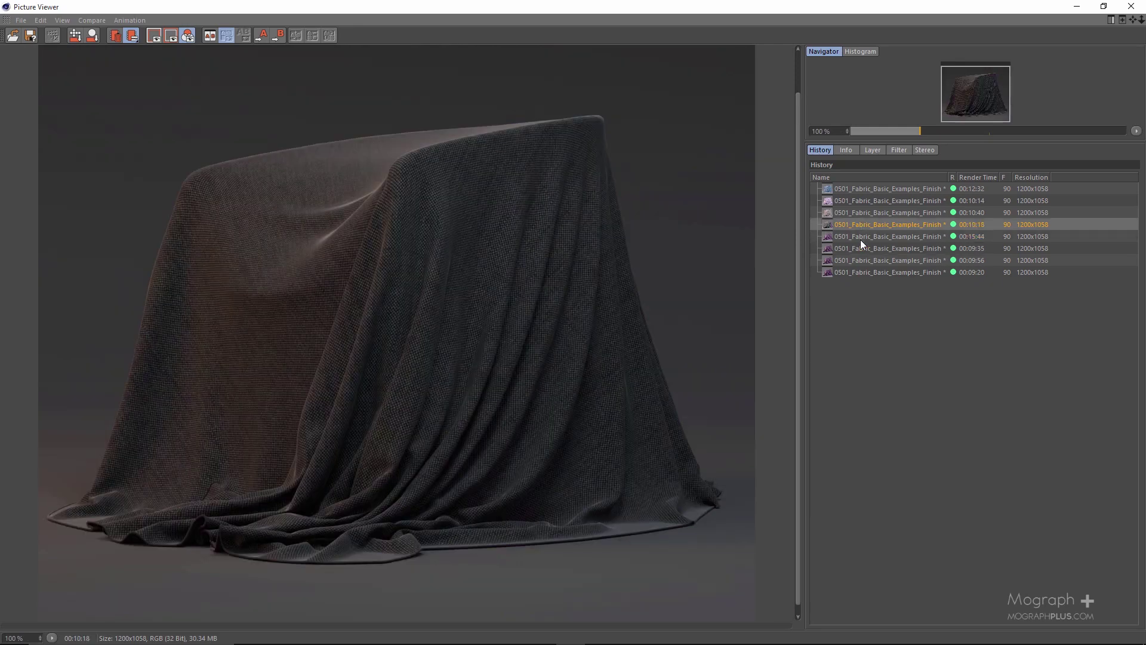
key("Up")
key("Up")
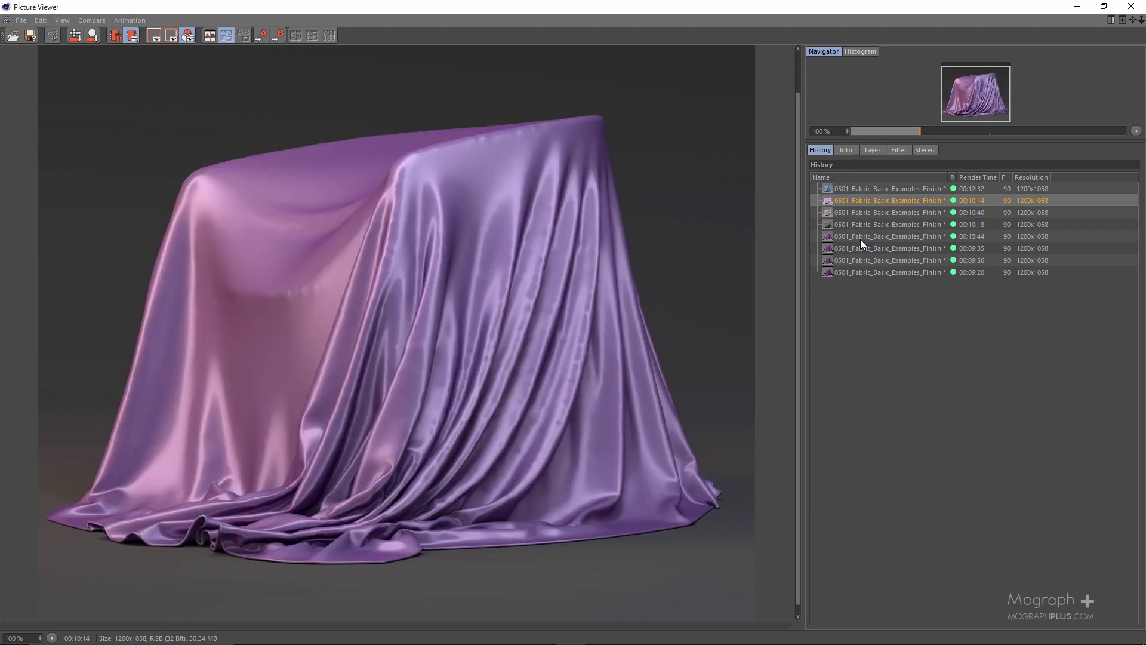
key("Up")
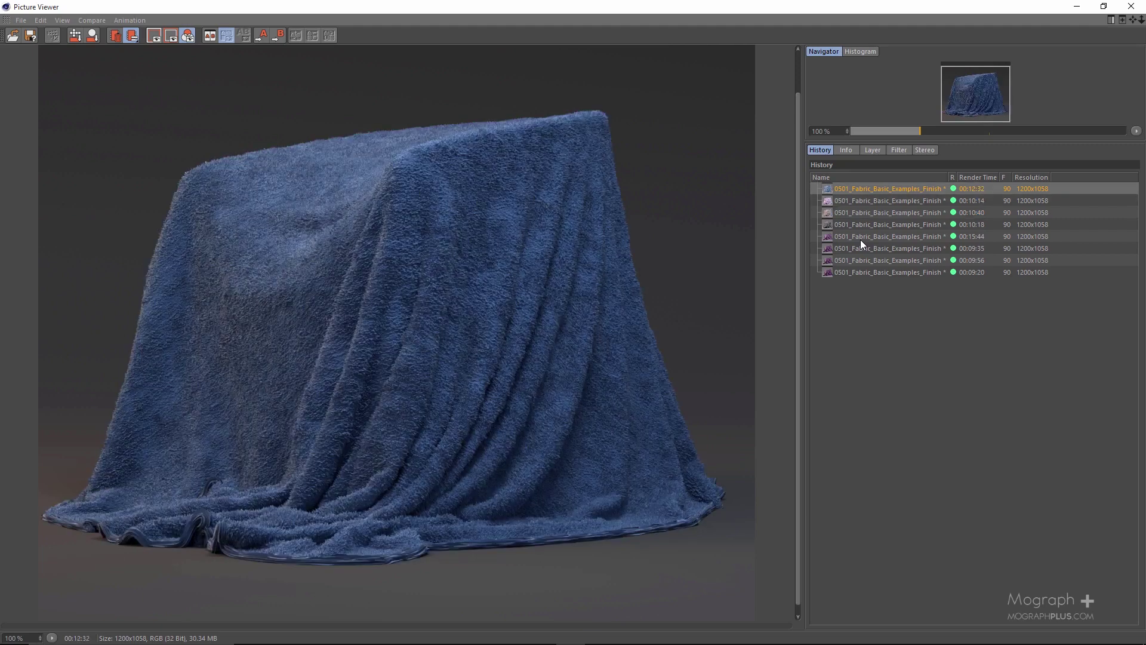